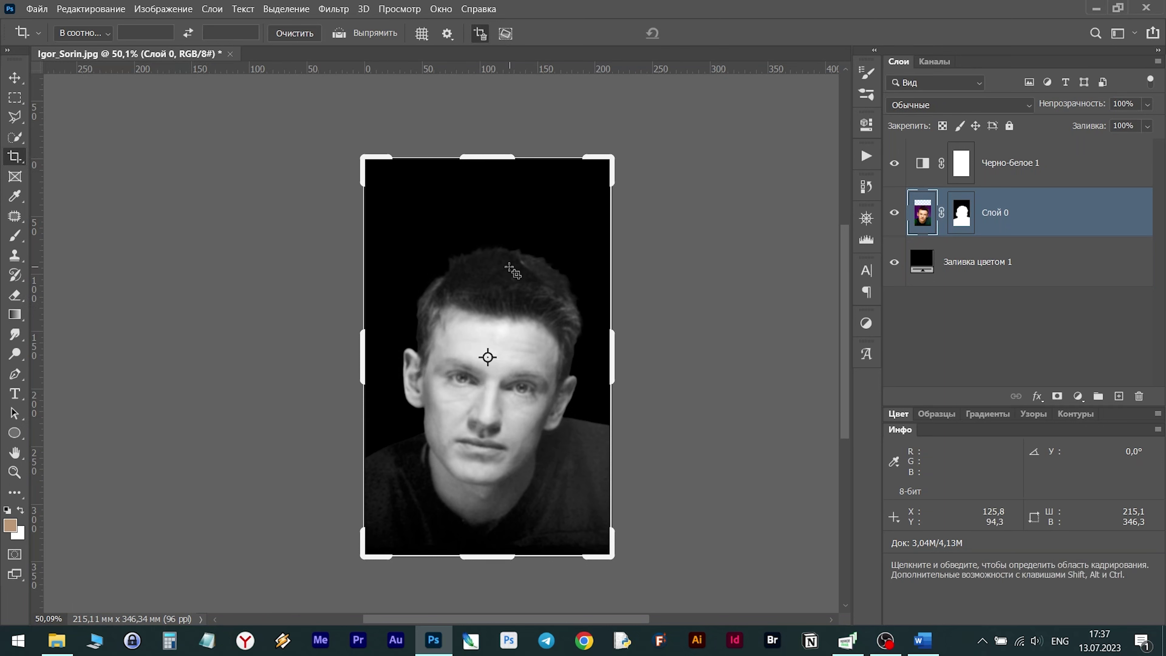
Save the portrait document as a Photoshop file named Map.psd in the Портрет из букв folder.
{"action": "left_click", "coordinate": [36, 9]}
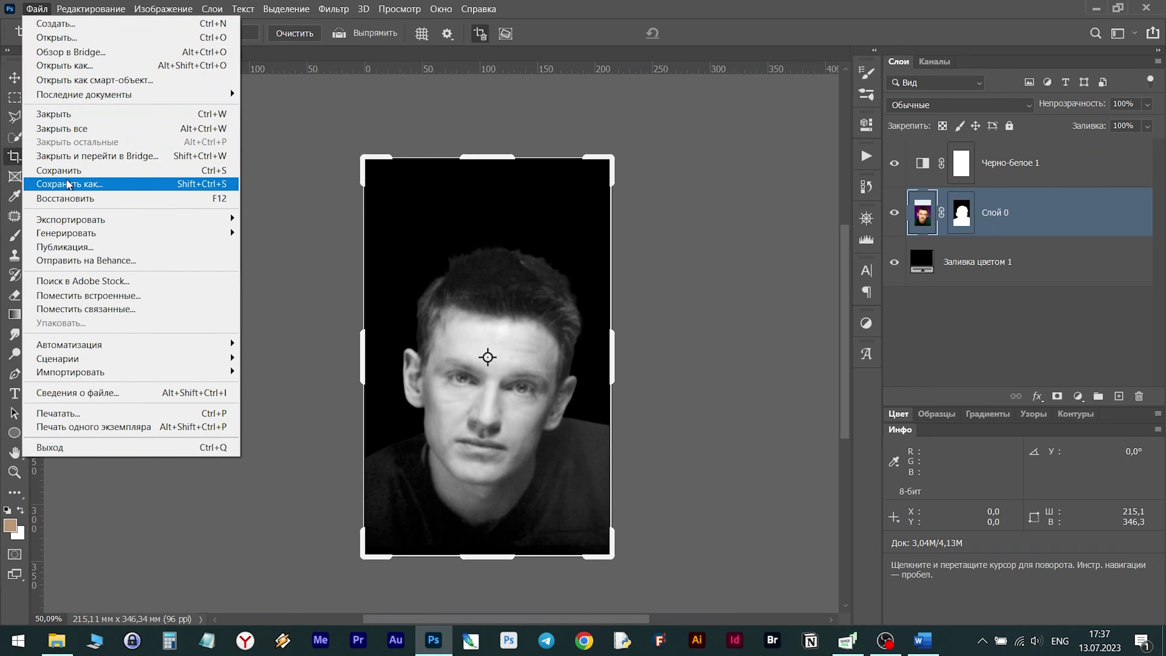
{"action": "left_click", "coordinate": [67, 184]}
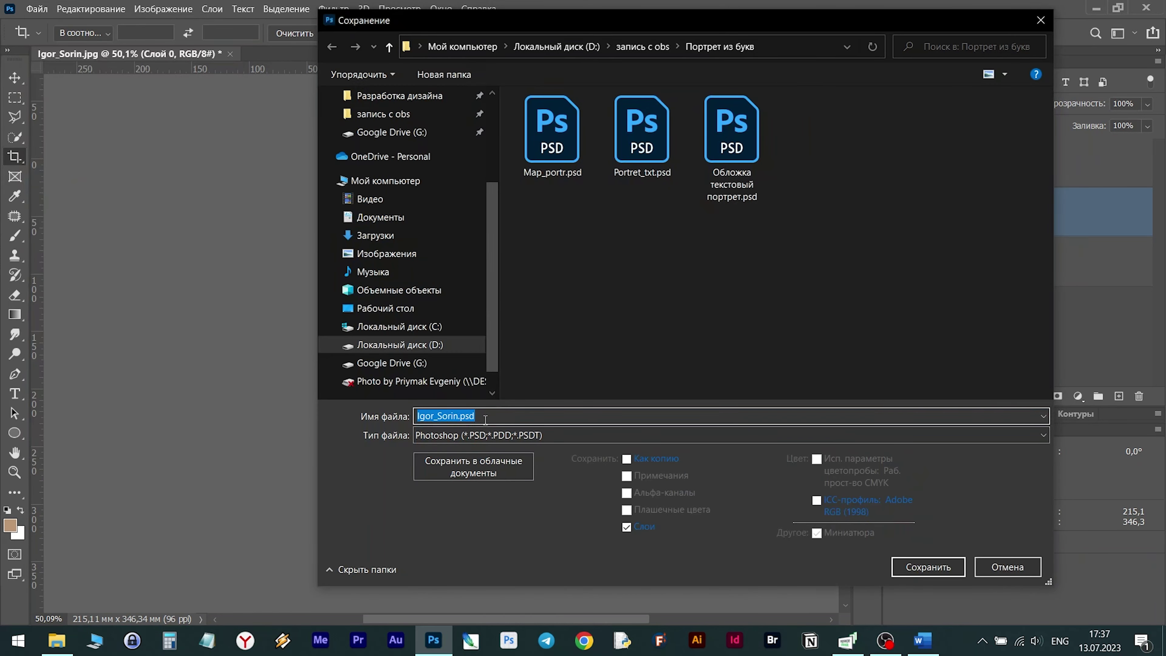
{"action": "left_click", "coordinate": [459, 416]}
{"action": "left_click_drag", "start_coordinate": [458, 416], "coordinate": [396, 410]}
{"action": "type", "text": "Map"}
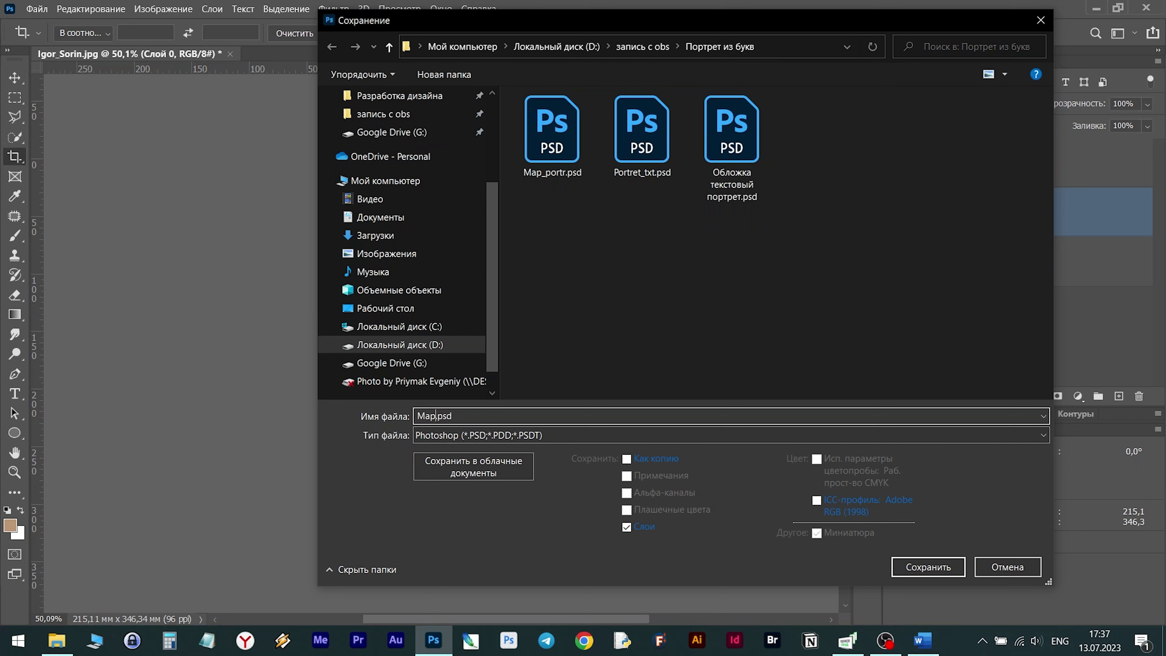
{"action": "left_click", "coordinate": [930, 568]}
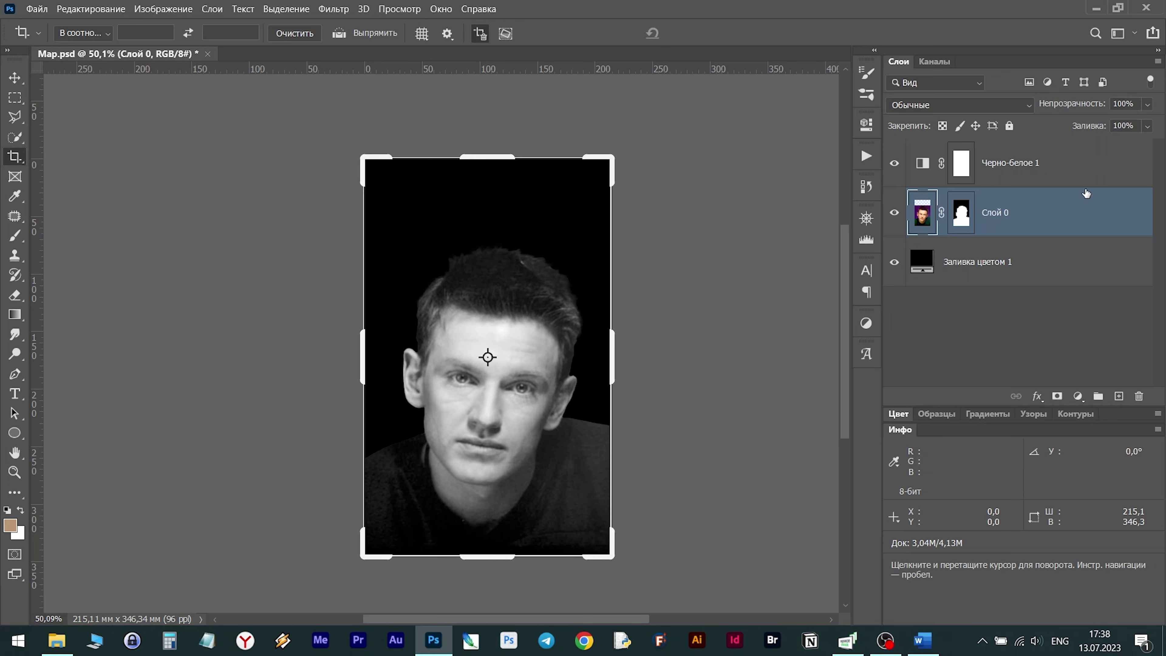
Add a new empty layer above the Черно-белое 1 adjustment layer and name it Текст.
{"action": "left_click", "coordinate": [1061, 164]}
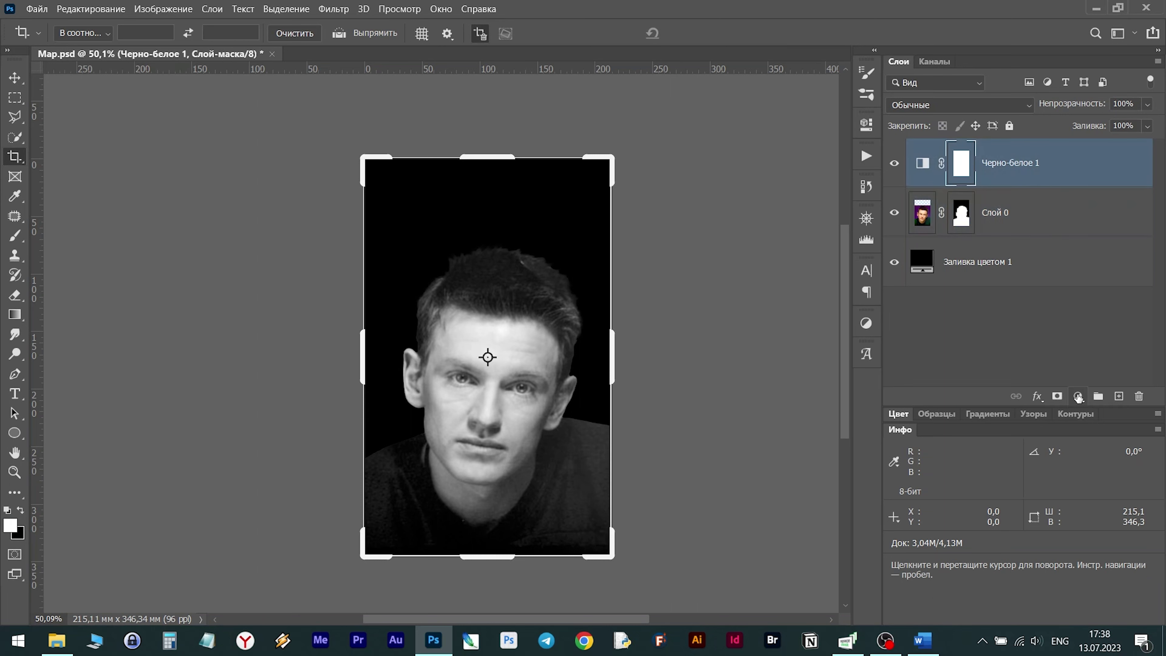
{"action": "left_click", "coordinate": [1119, 396]}
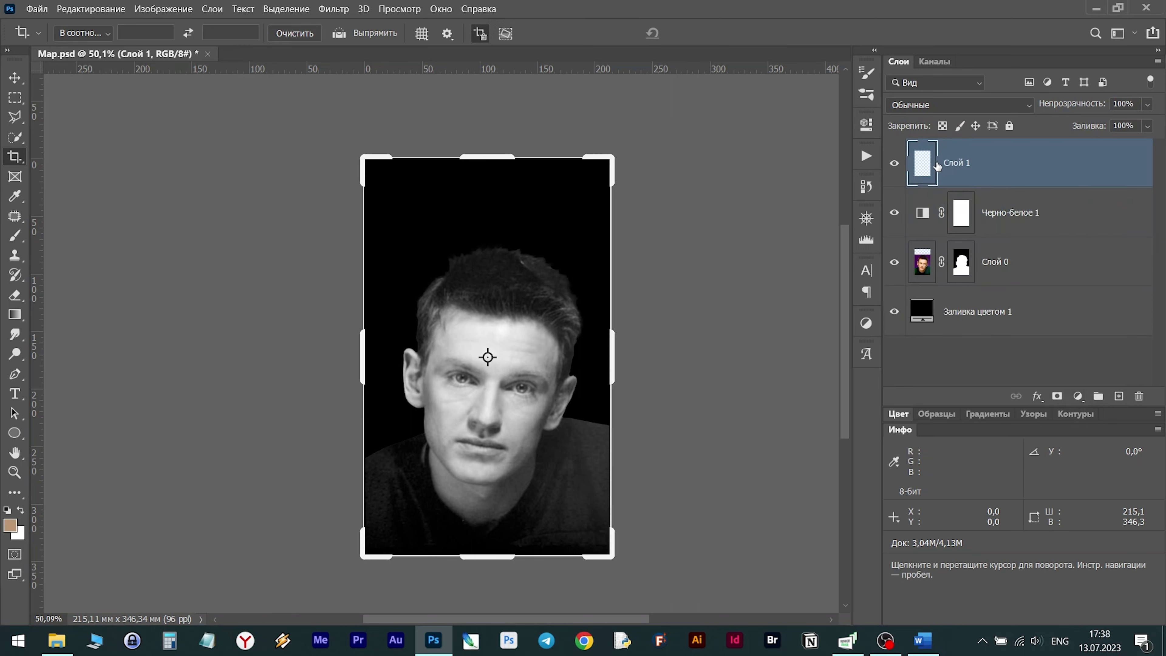
{"action": "double_click", "coordinate": [949, 165]}
{"action": "key", "text": "alt+shift"}
{"action": "type", "text": "Текст"}
{"action": "key", "text": "Return"}
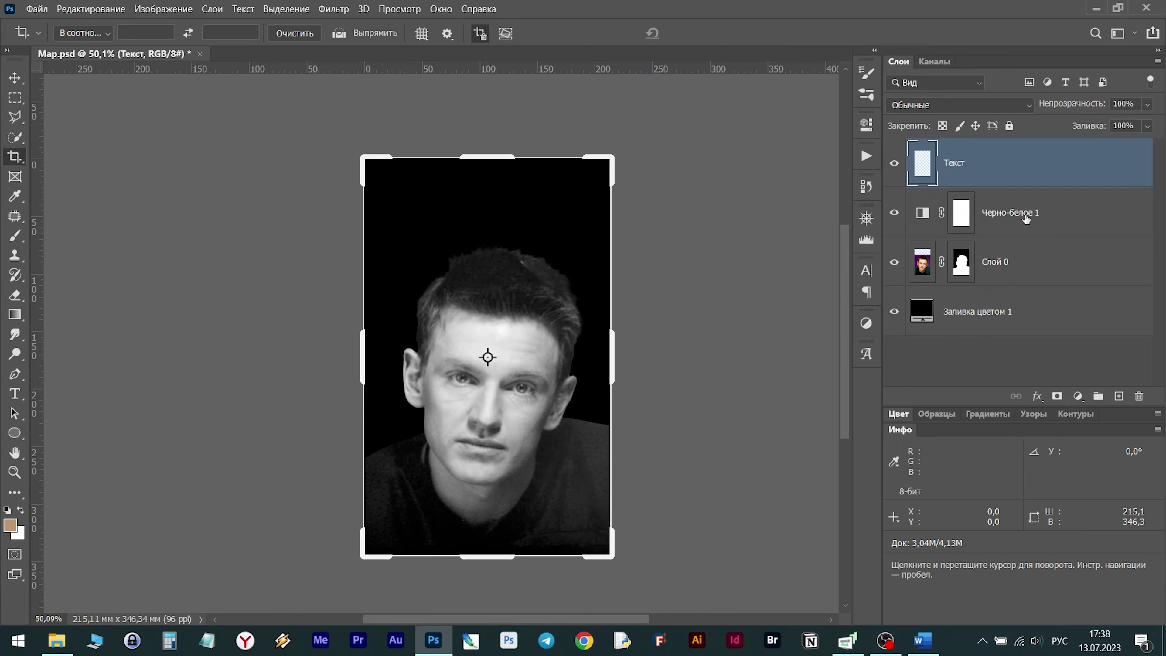
Convert the Текст layer to a smart object and open its contents, leaving the missing colour profile unmanaged.
{"action": "right_click", "coordinate": [1010, 171]}
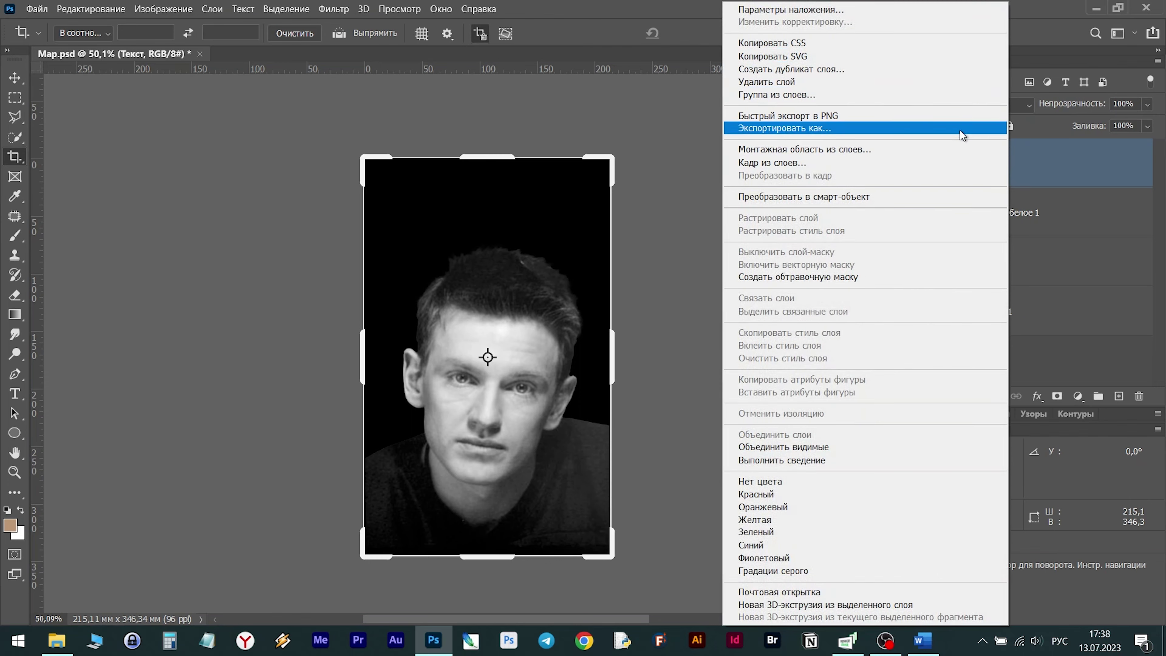
{"action": "right_click", "coordinate": [1064, 166]}
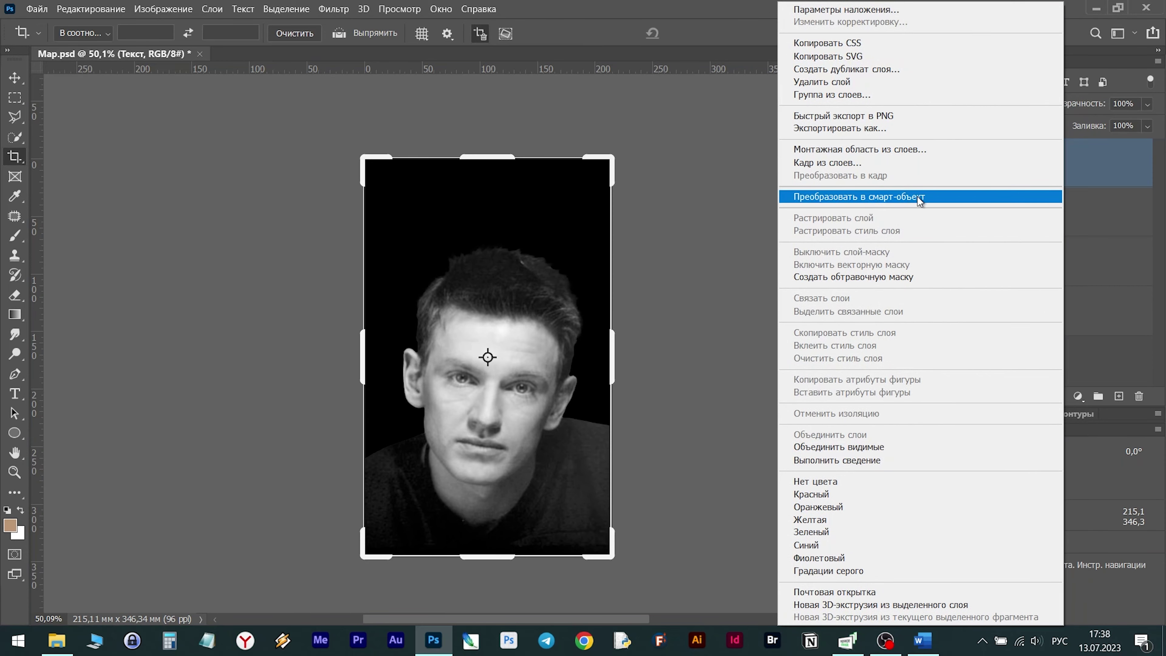
{"action": "left_click", "coordinate": [920, 199]}
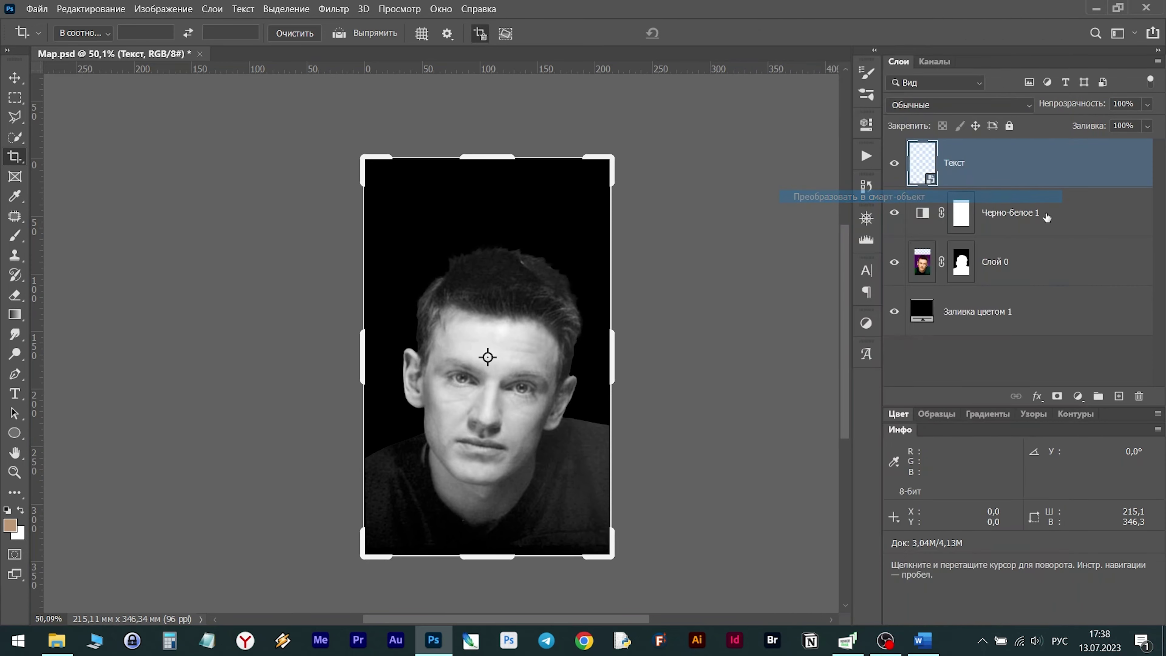
{"action": "double_click", "coordinate": [942, 186]}
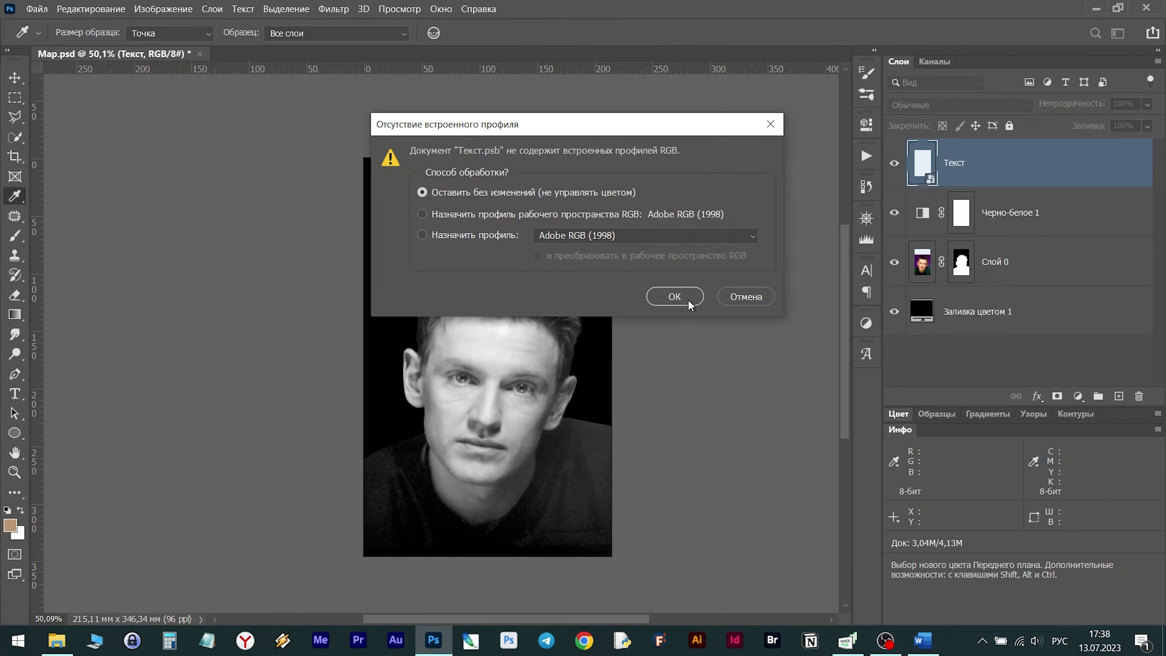
{"action": "left_click", "coordinate": [674, 297]}
{"action": "key", "text": "c"}
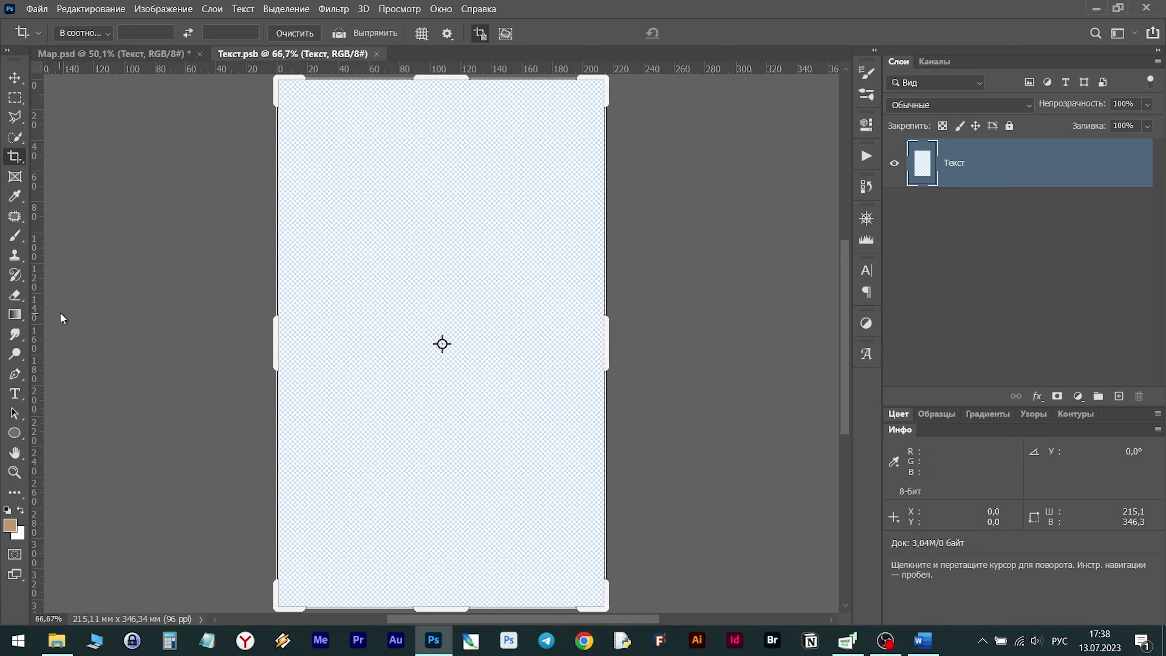
Draw a paragraph text box over the whole canvas, about 216 × 346 mm, with its side edge fitted to the canvas.
{"action": "left_click", "coordinate": [22, 396]}
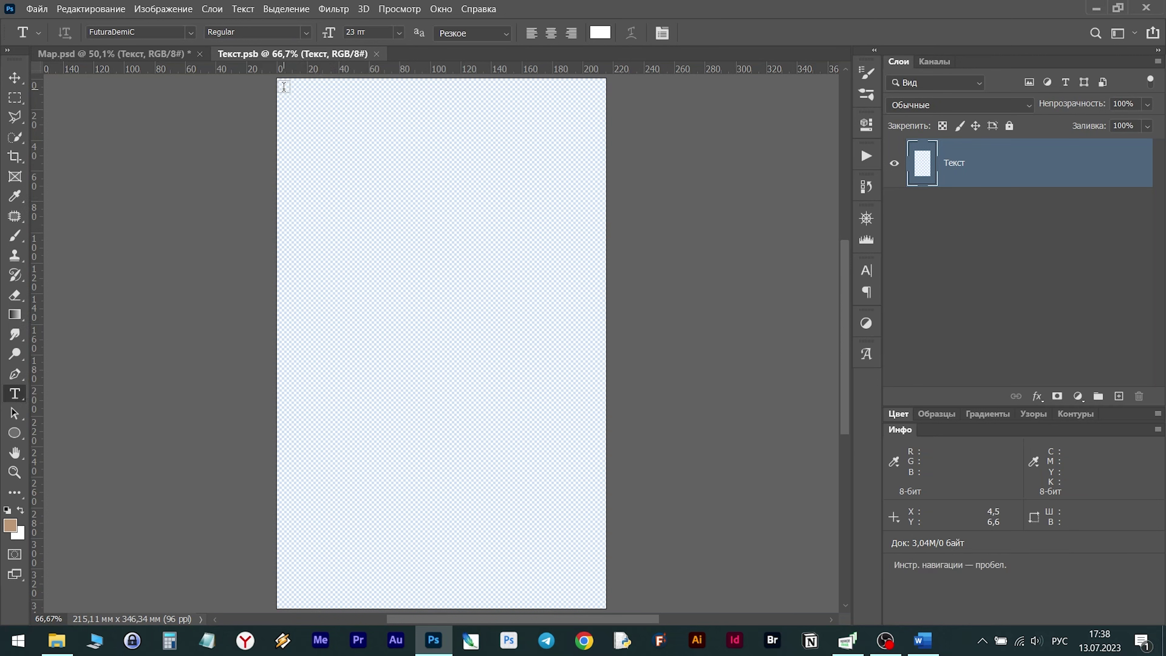
{"action": "left_click_drag", "start_coordinate": [276, 77], "coordinate": [609, 590]}
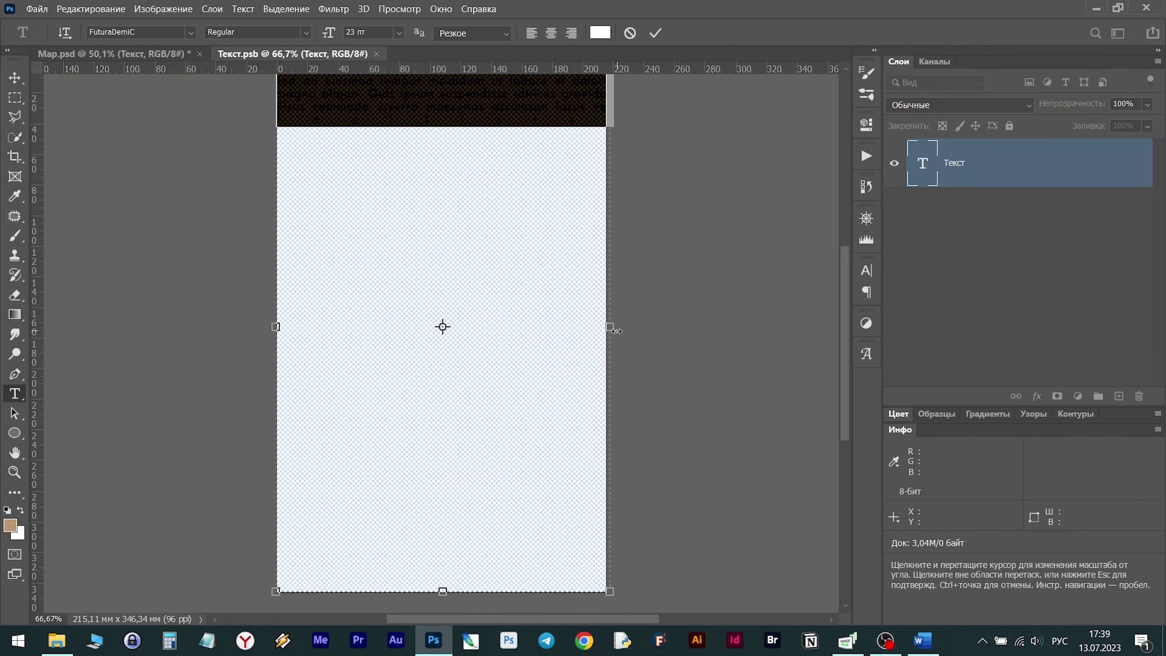
{"action": "left_click_drag", "start_coordinate": [610, 327], "coordinate": [606, 328]}
{"action": "scroll", "coordinate": [618, 381], "scroll_direction": "up", "scroll_amount": 3}
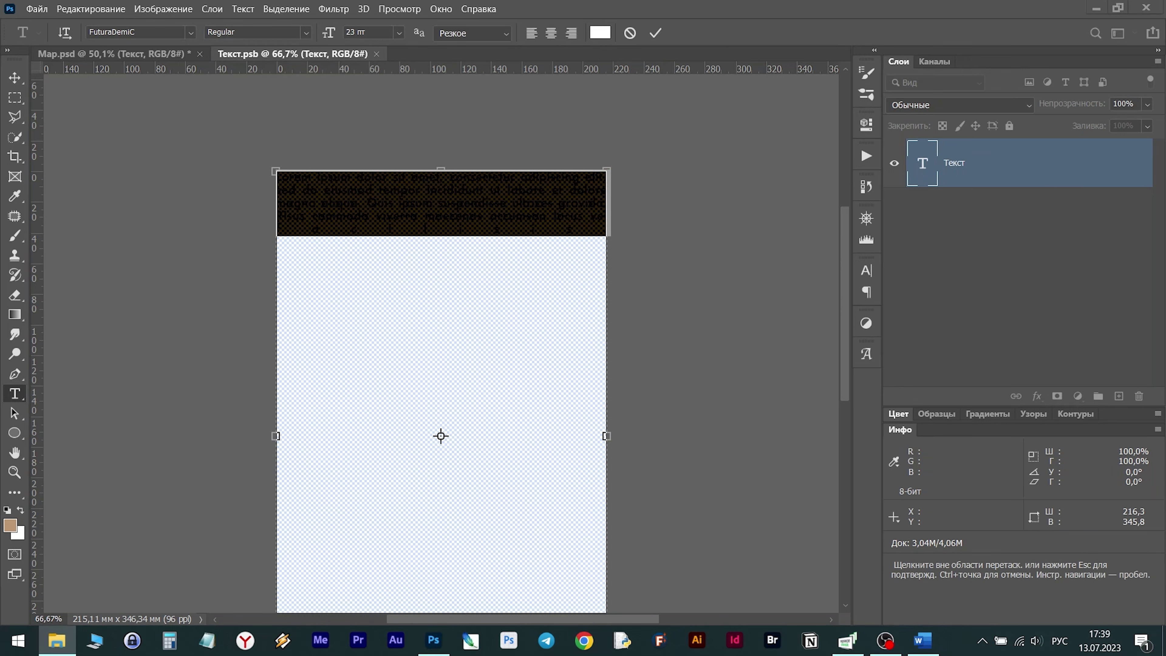
Copy all the text from Текст.txt in Notepad, close it, and paste the text into the Photoshop text box.
{"action": "left_click", "coordinate": [208, 640]}
{"action": "left_click_drag", "start_coordinate": [551, 22], "coordinate": [397, 22]}
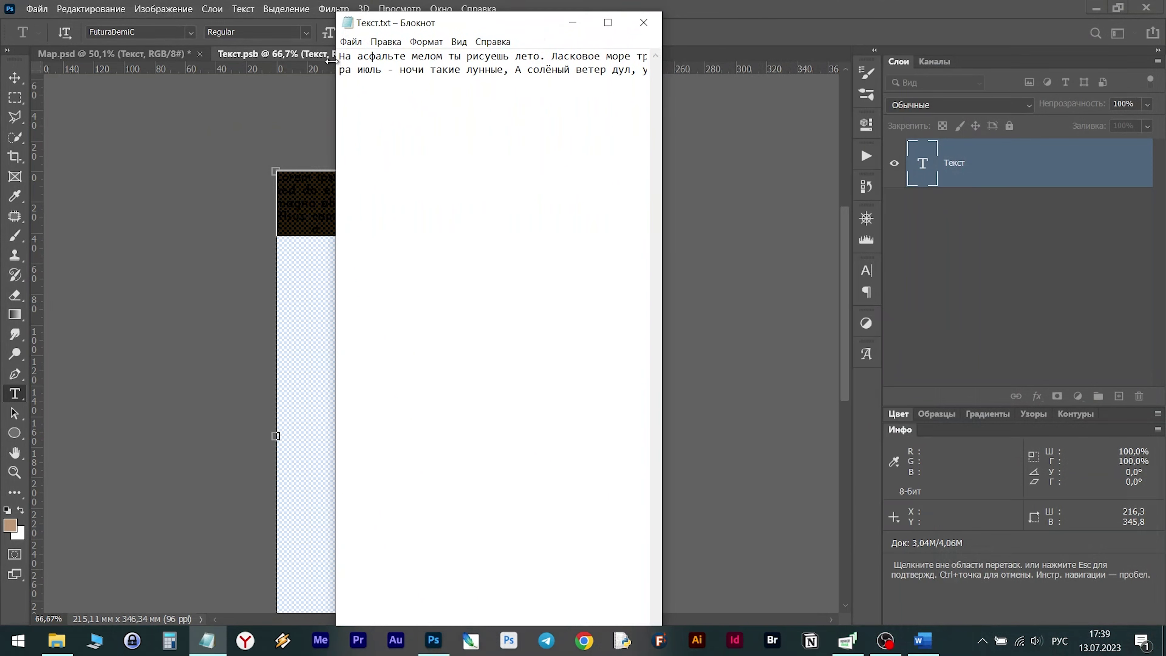
{"action": "left_click_drag", "start_coordinate": [340, 55], "coordinate": [359, 61]}
{"action": "key", "text": "ctrl+a"}
{"action": "key", "text": "ctrl+c"}
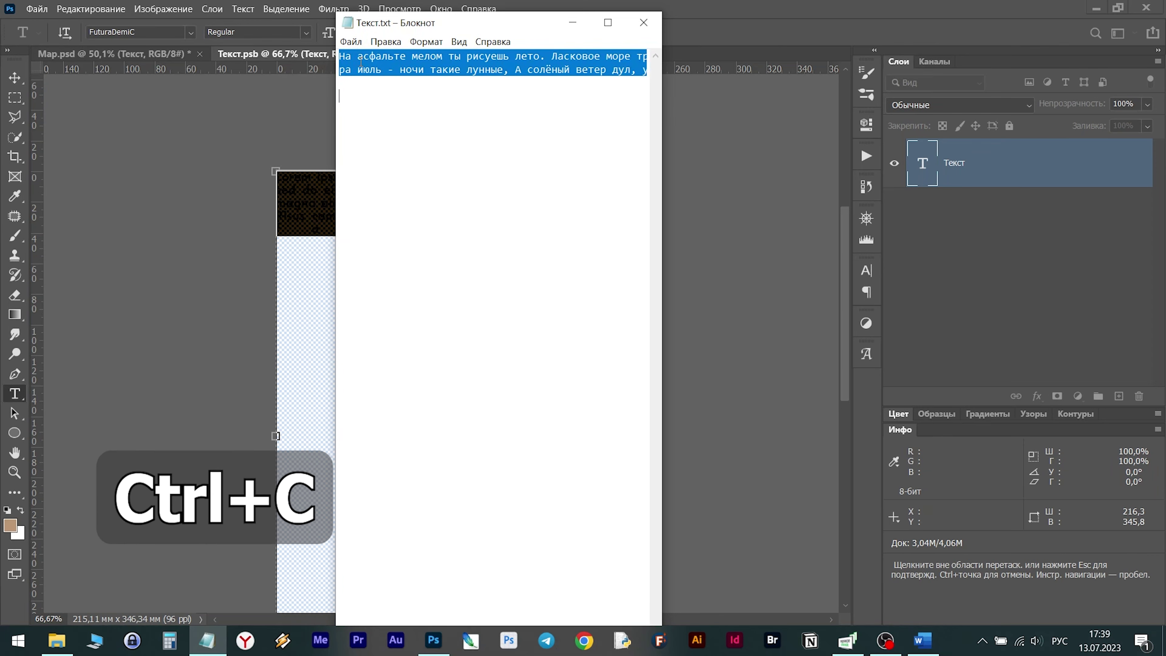
{"action": "left_click", "coordinate": [643, 22]}
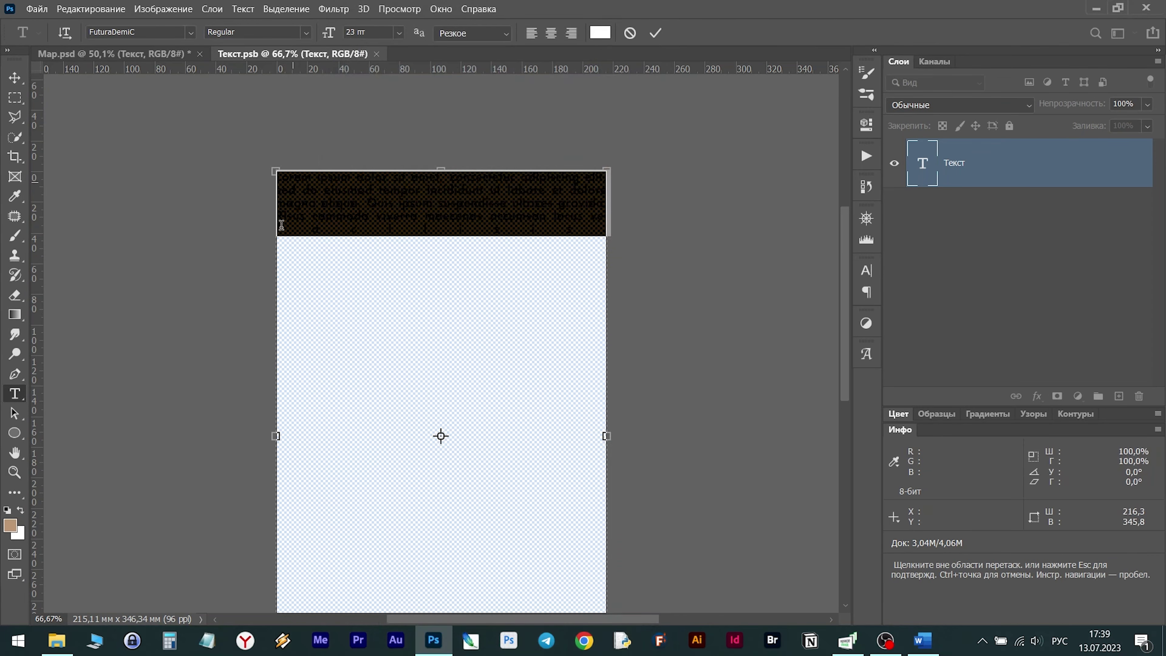
{"action": "key", "text": "ctrl+v"}
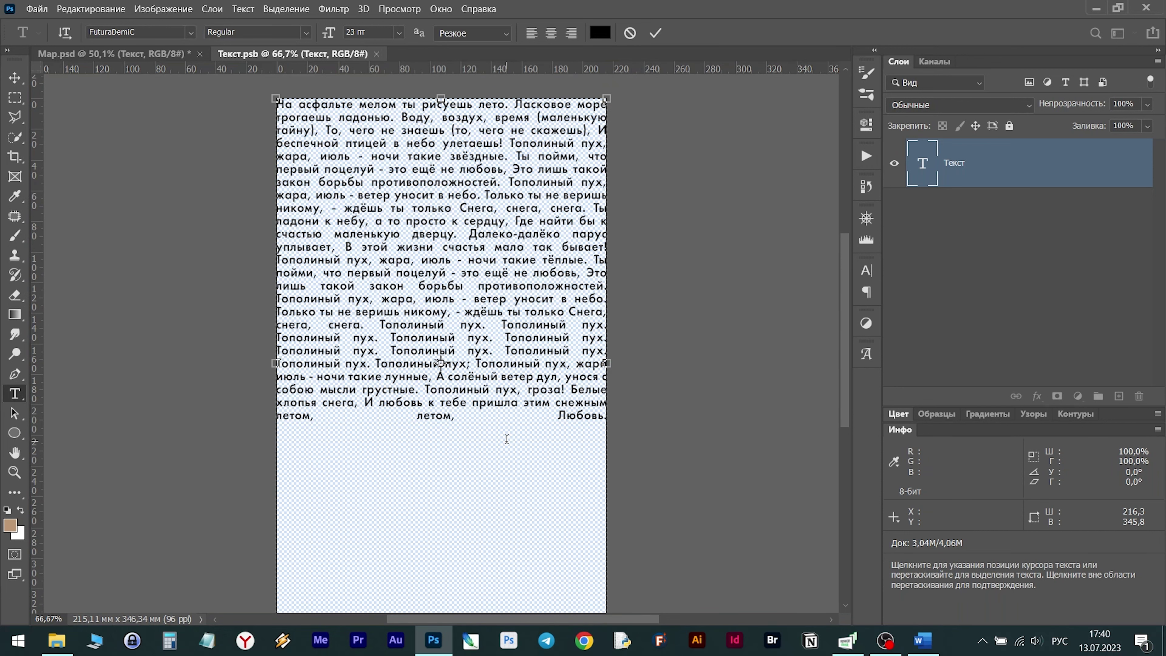
Set the line spacing of the whole pasted text to 18 pt, keeping the tracking at 40.
{"action": "scroll", "coordinate": [507, 439], "scroll_direction": "down", "scroll_amount": 1}
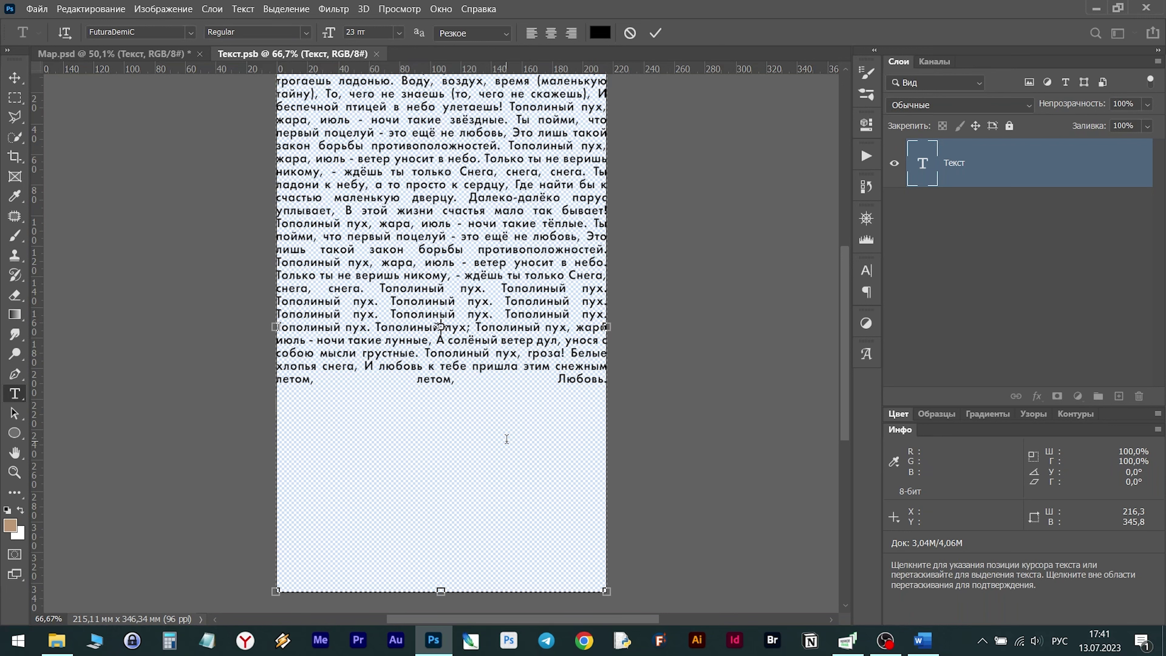
{"action": "scroll", "coordinate": [529, 382], "scroll_direction": "up", "scroll_amount": 2}
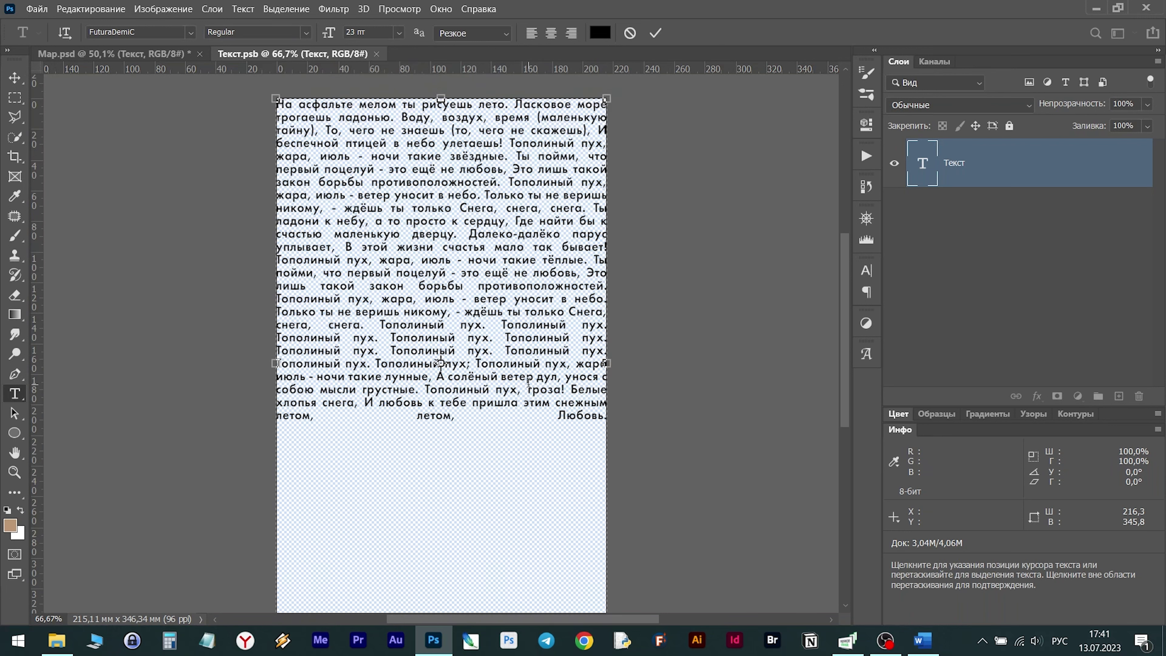
{"action": "key", "text": "ctrl+a"}
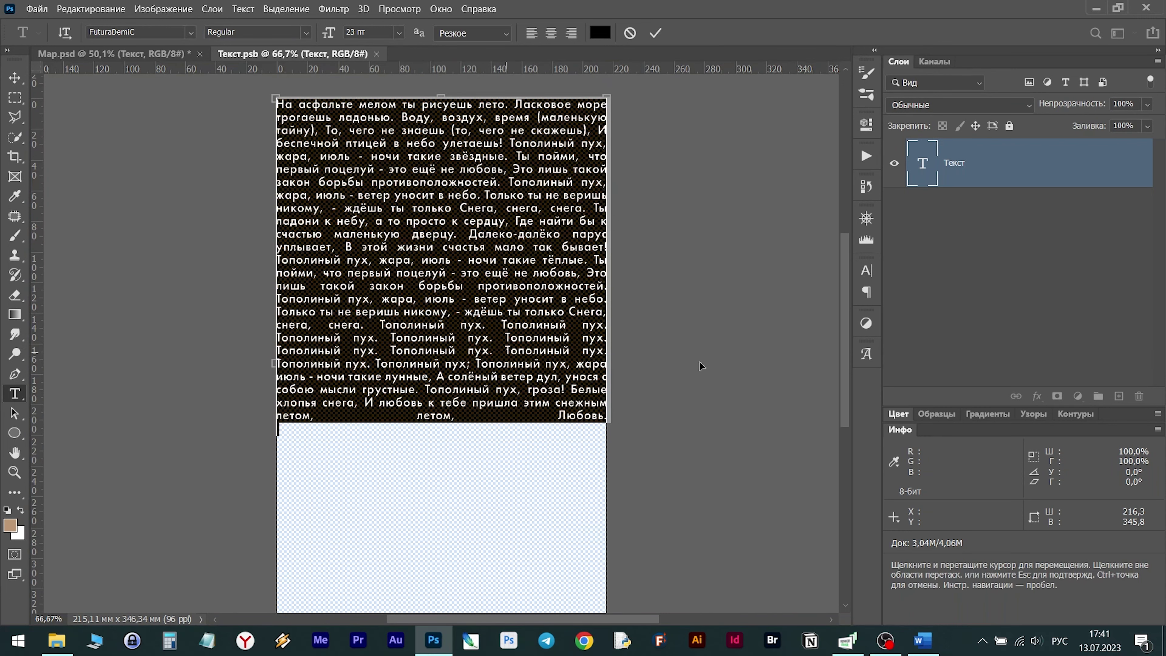
{"action": "left_click", "coordinate": [867, 270]}
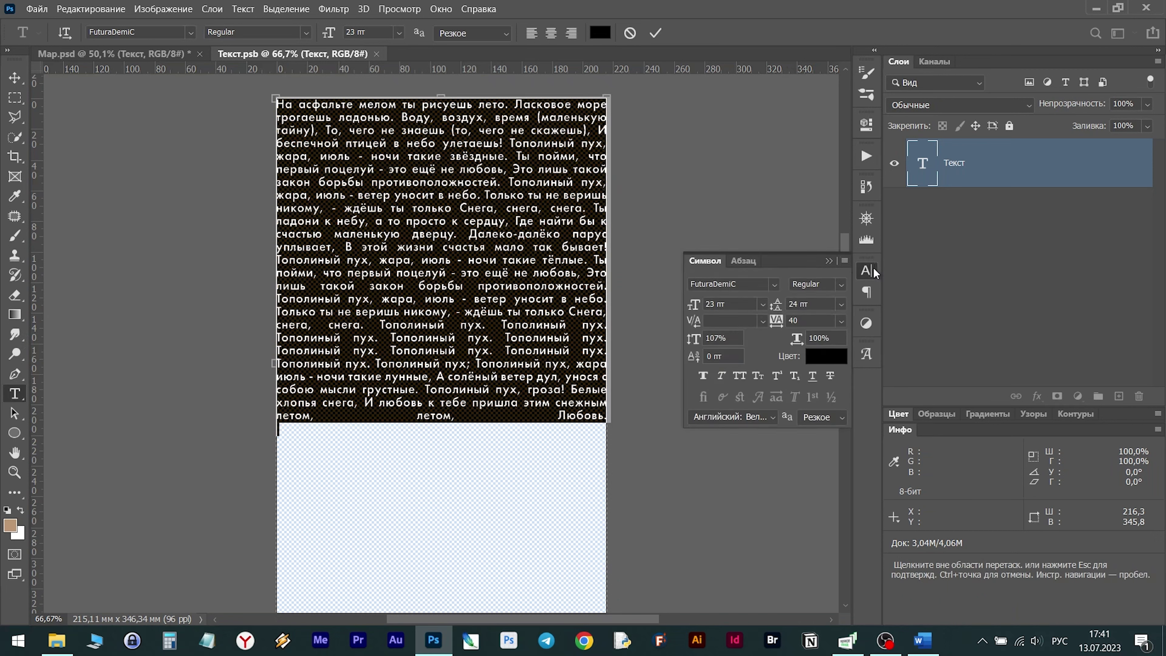
{"action": "left_click", "coordinate": [441, 9]}
{"action": "left_click", "coordinate": [698, 266]}
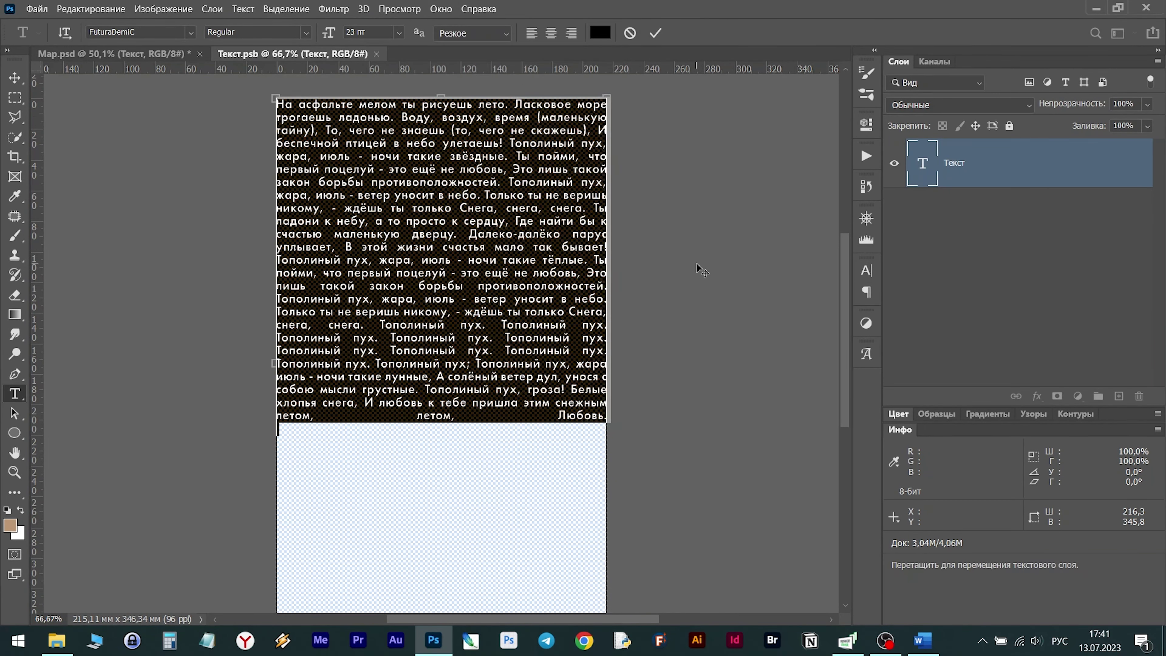
{"action": "left_click", "coordinate": [866, 271]}
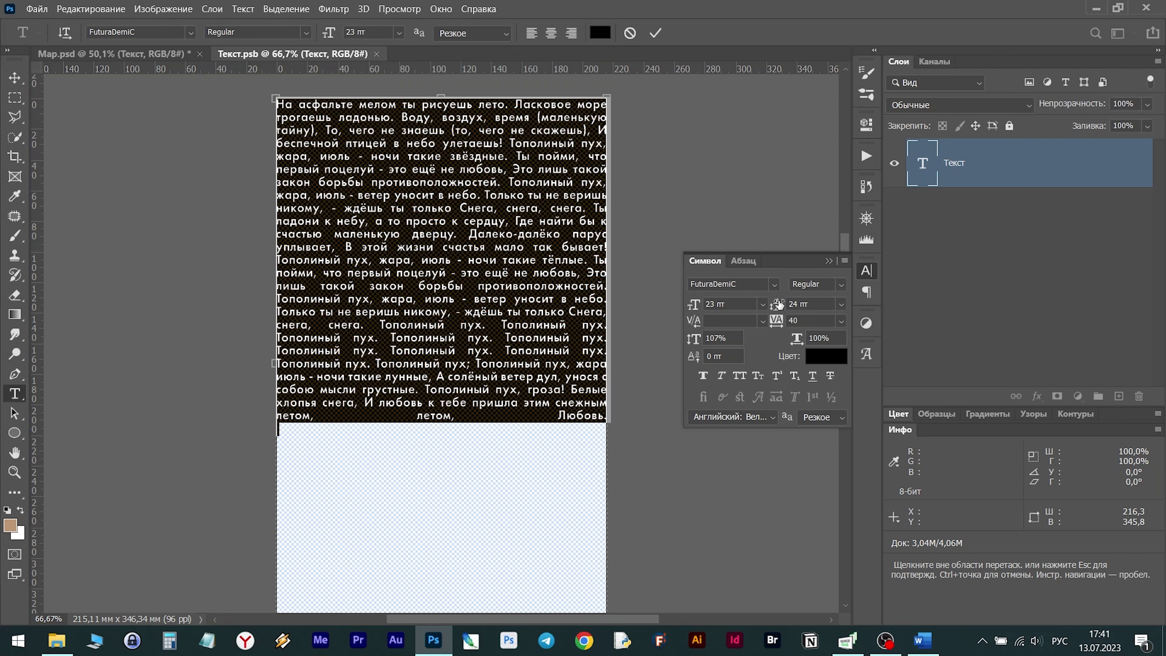
{"action": "left_click_drag", "start_coordinate": [777, 303], "coordinate": [776, 304]}
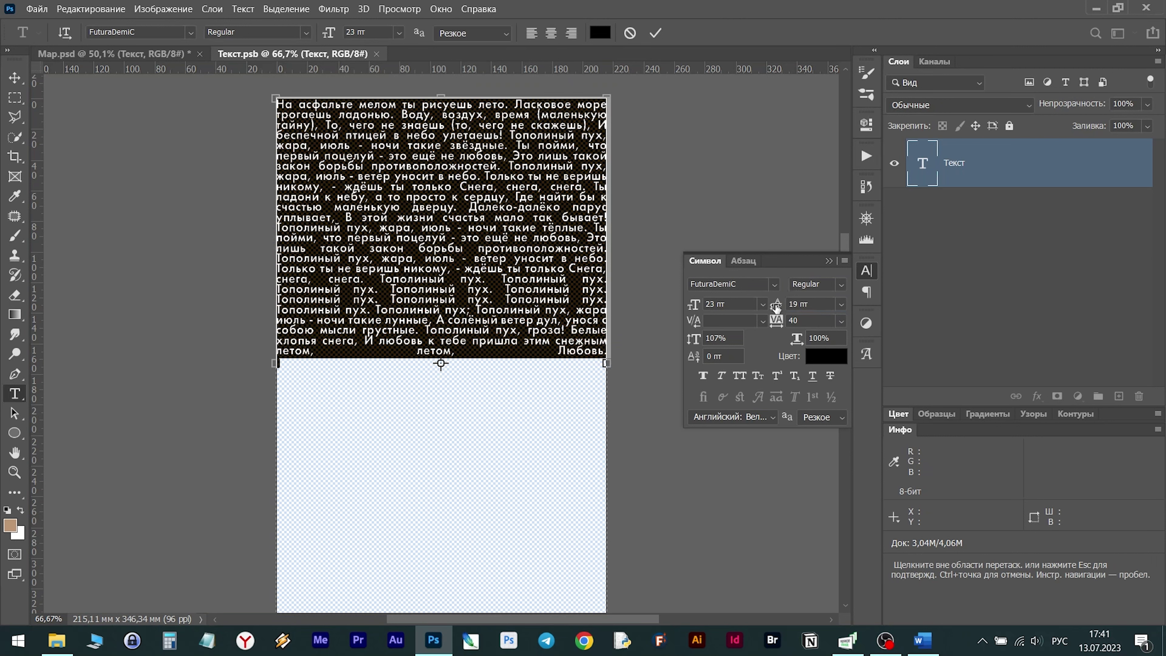
{"action": "left_click_drag", "start_coordinate": [776, 307], "coordinate": [776, 308]}
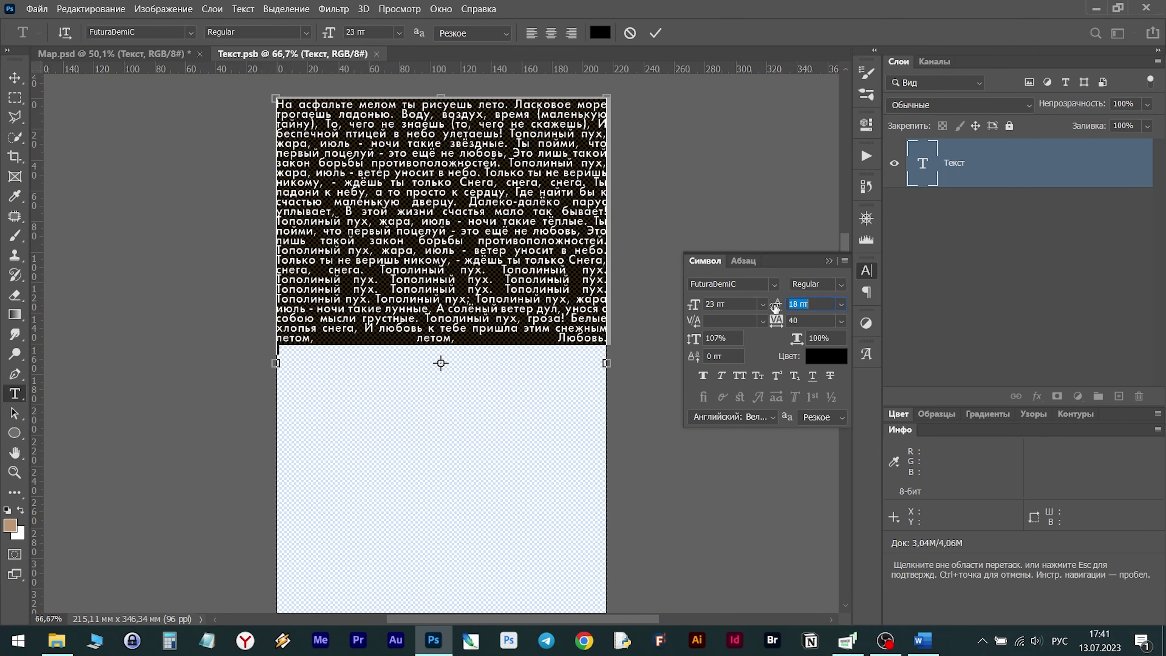
{"action": "key", "text": "Tab"}
{"action": "key", "text": "Tab"}
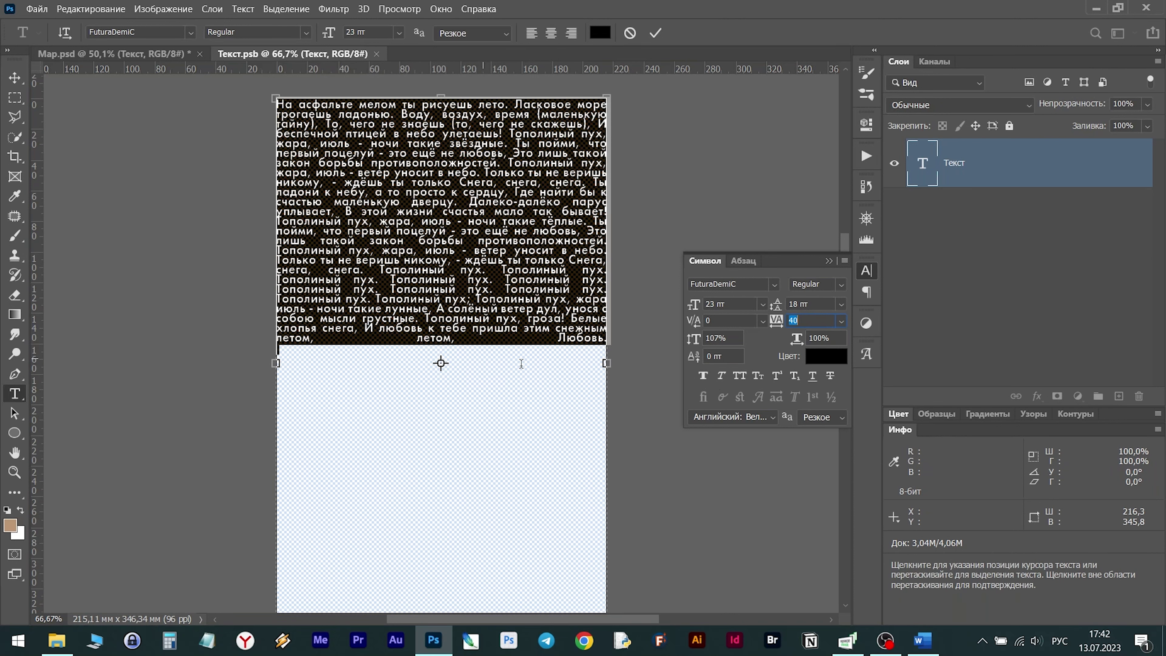
Copy the entire text and paste it repeatedly after its end until the text box is filled to the canvas's lower edge.
{"action": "left_click_drag", "start_coordinate": [295, 339], "coordinate": [311, 339]}
{"action": "key", "text": "ctrl+c"}
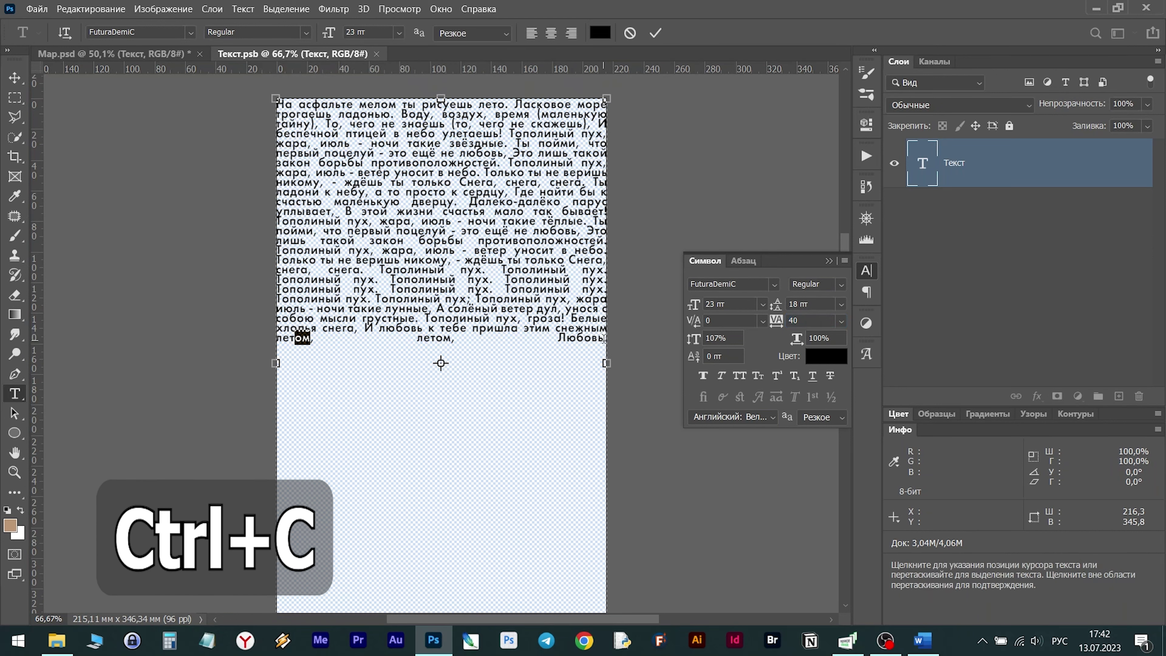
{"action": "left_click_drag", "start_coordinate": [605, 340], "coordinate": [231, 79]}
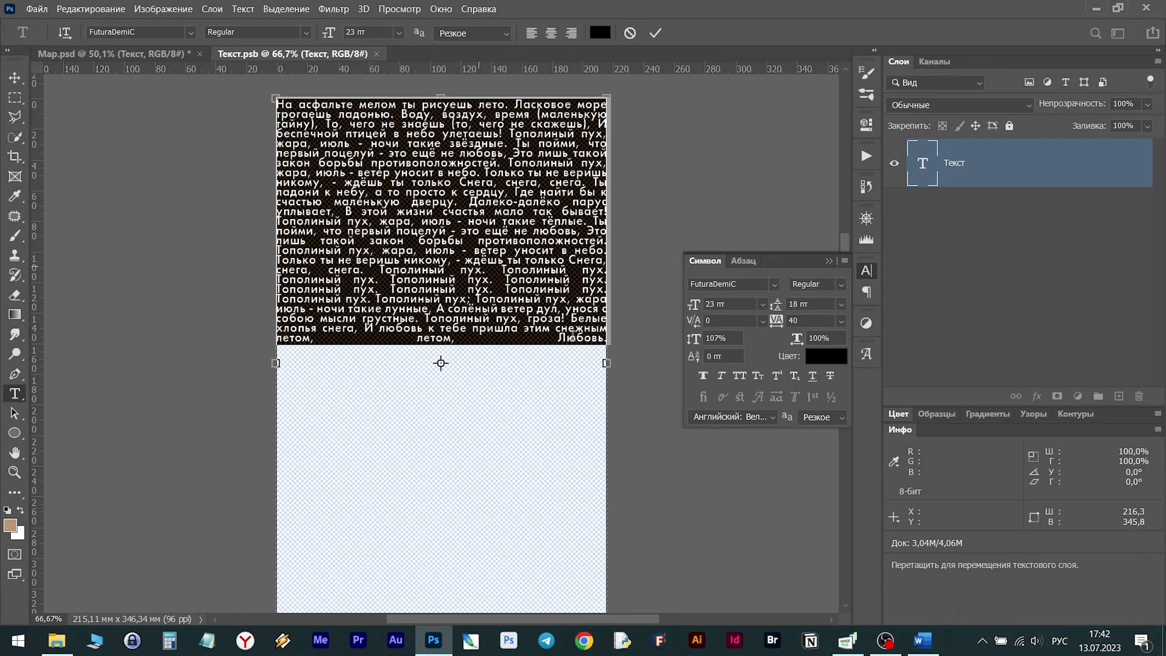
{"action": "key", "text": "ctrl+v"}
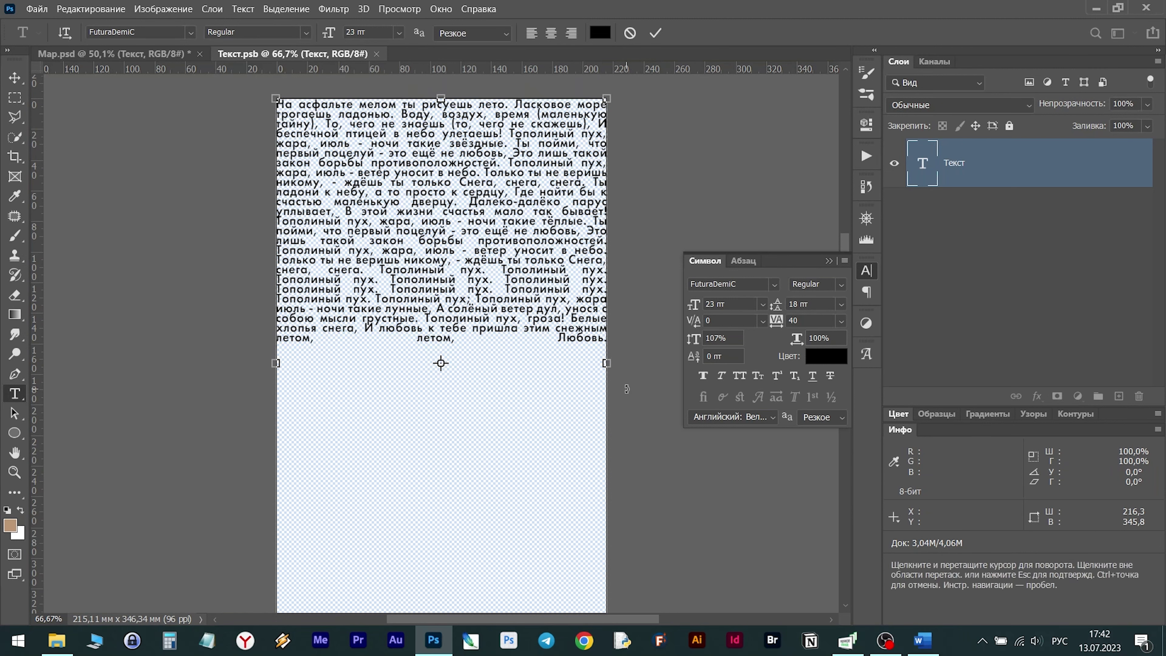
{"action": "key", "text": "ctrl+v"}
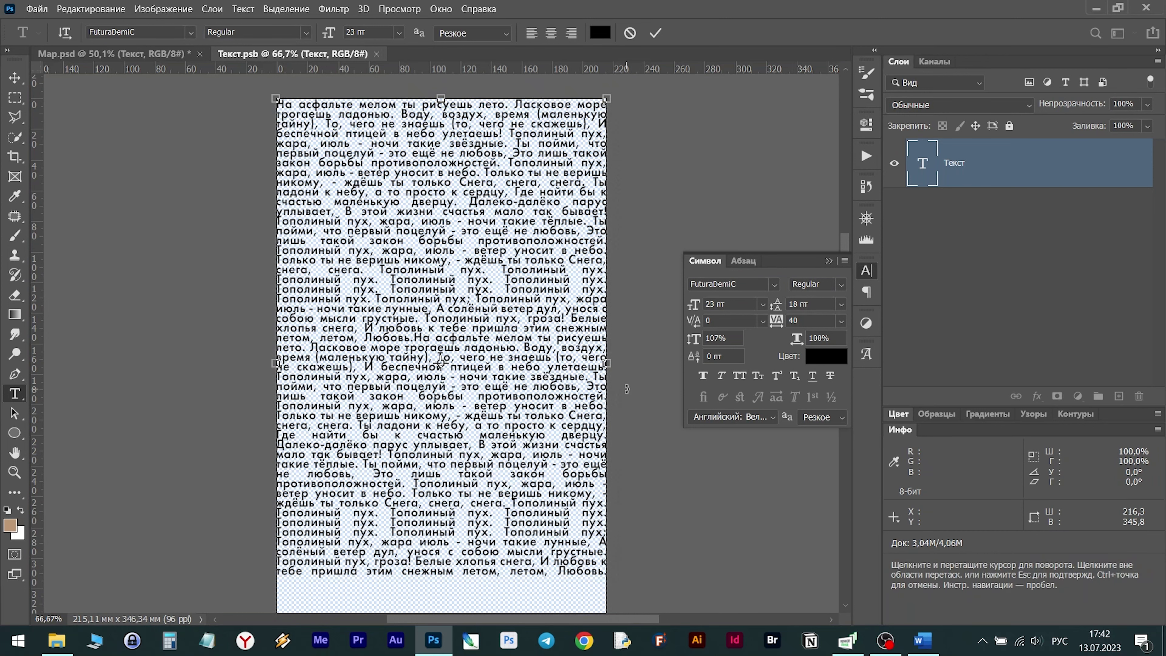
{"action": "key", "text": "ctrl+v"}
{"action": "scroll", "coordinate": [626, 388], "scroll_direction": "down", "scroll_amount": 2}
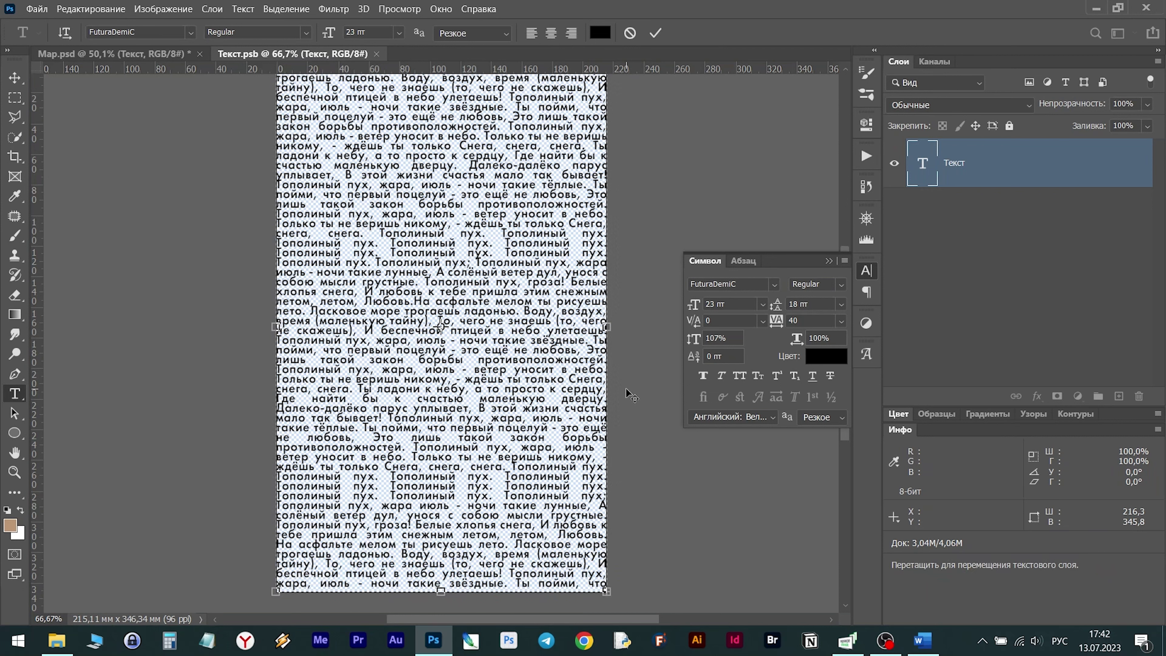
{"action": "scroll", "coordinate": [632, 391], "scroll_direction": "up", "scroll_amount": 2}
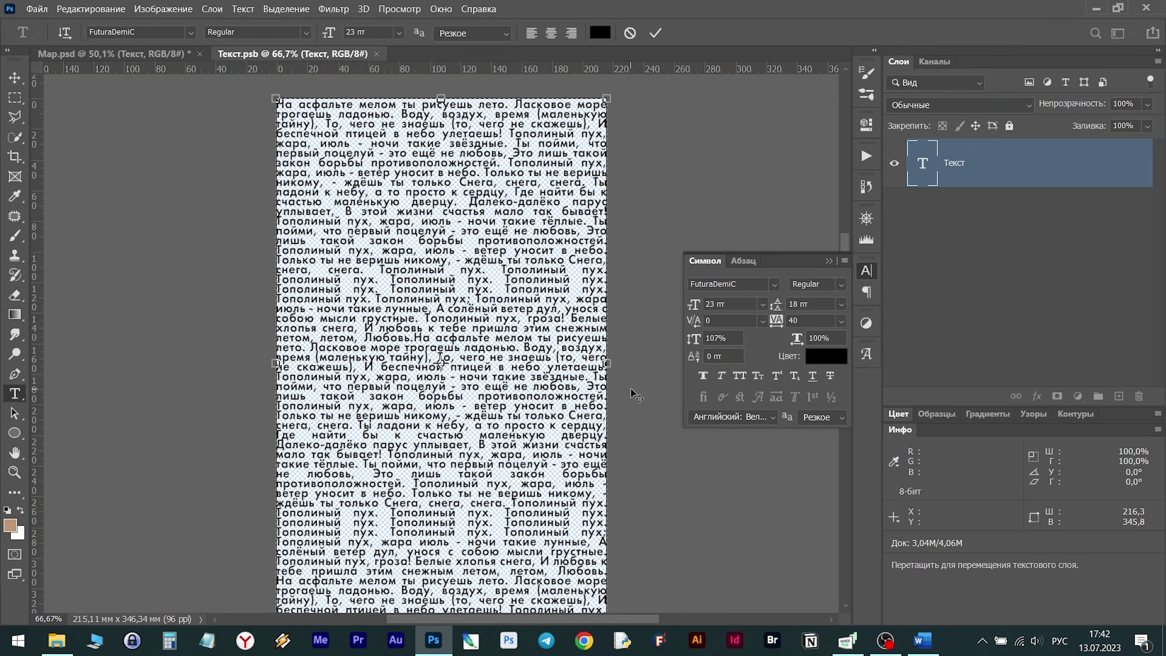
{"action": "left_click", "coordinate": [829, 260]}
{"action": "scroll", "coordinate": [380, 264], "scroll_direction": "up", "scroll_amount": 3}
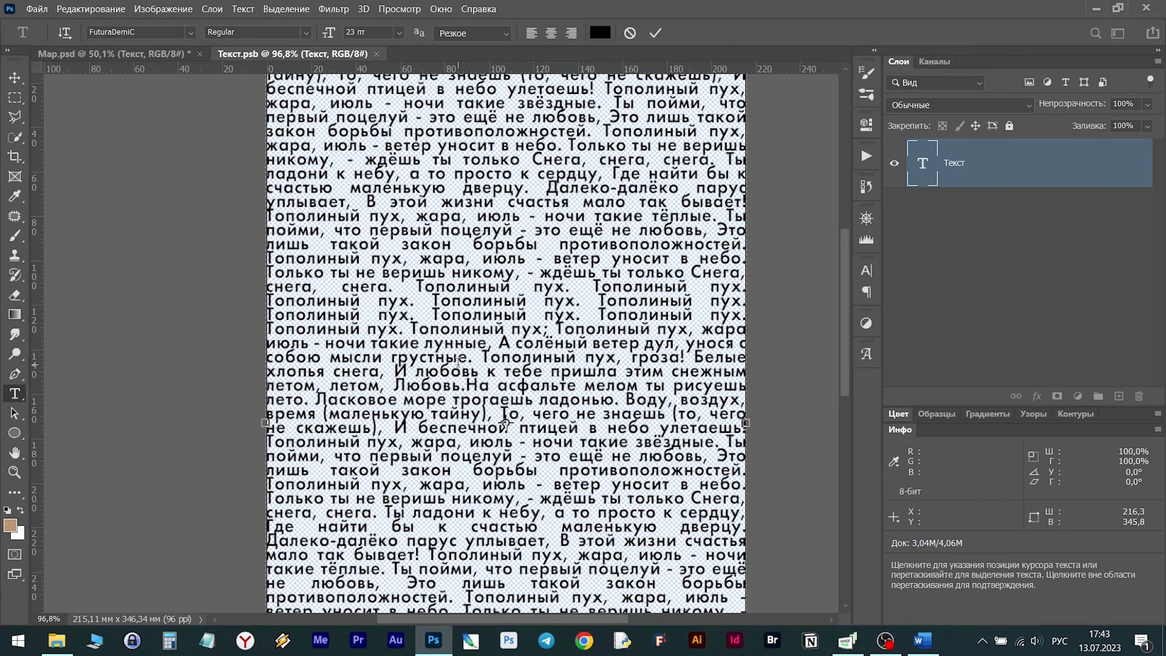
Delete surplus spaces between the words of the upper repeated "Тополиный пух." lines to close their wide gaps.
{"action": "key", "text": "BackSpace"}
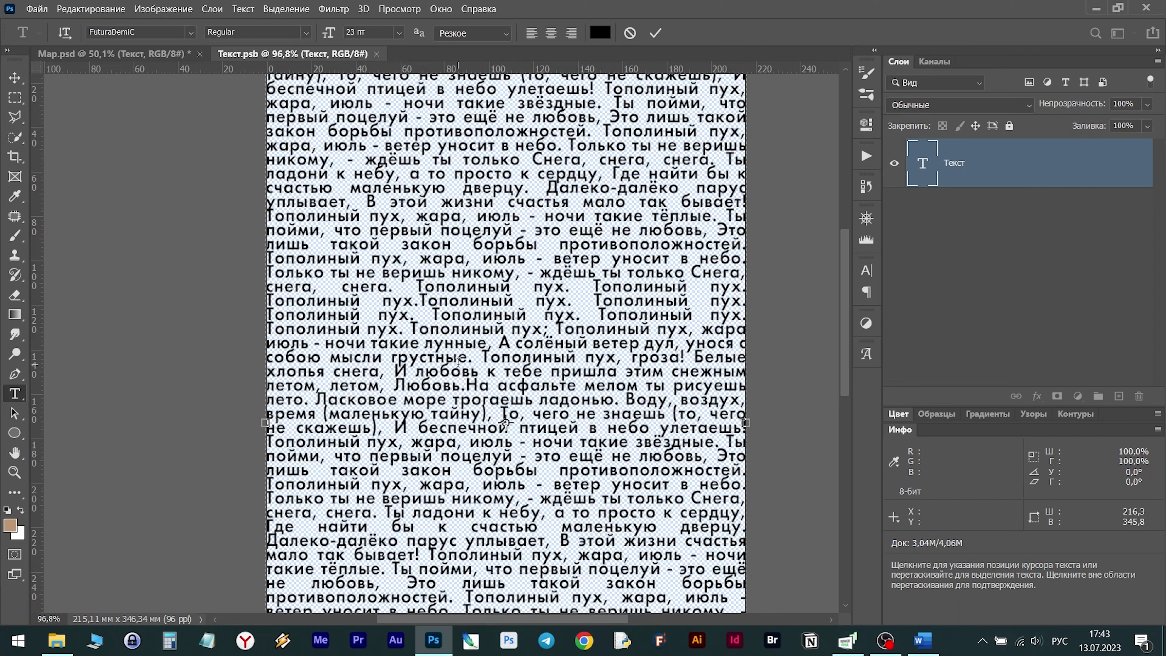
{"action": "left_click", "coordinate": [433, 317]}
{"action": "key", "text": "BackSpace"}
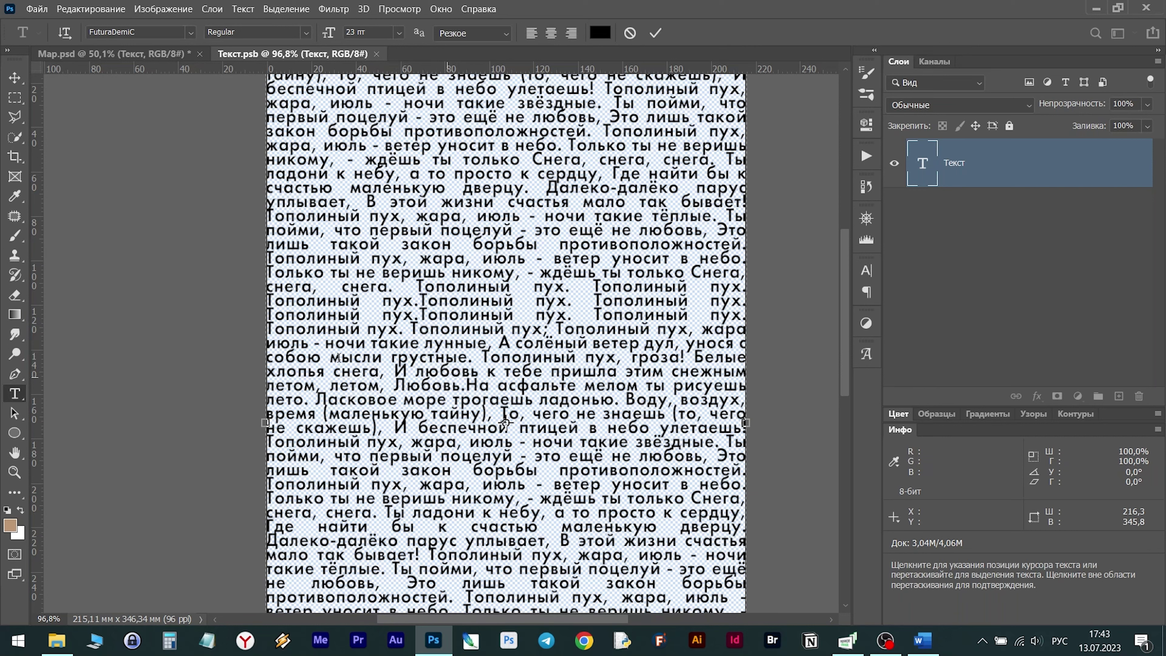
{"action": "left_click", "coordinate": [384, 315]}
{"action": "key", "text": "BackSpace"}
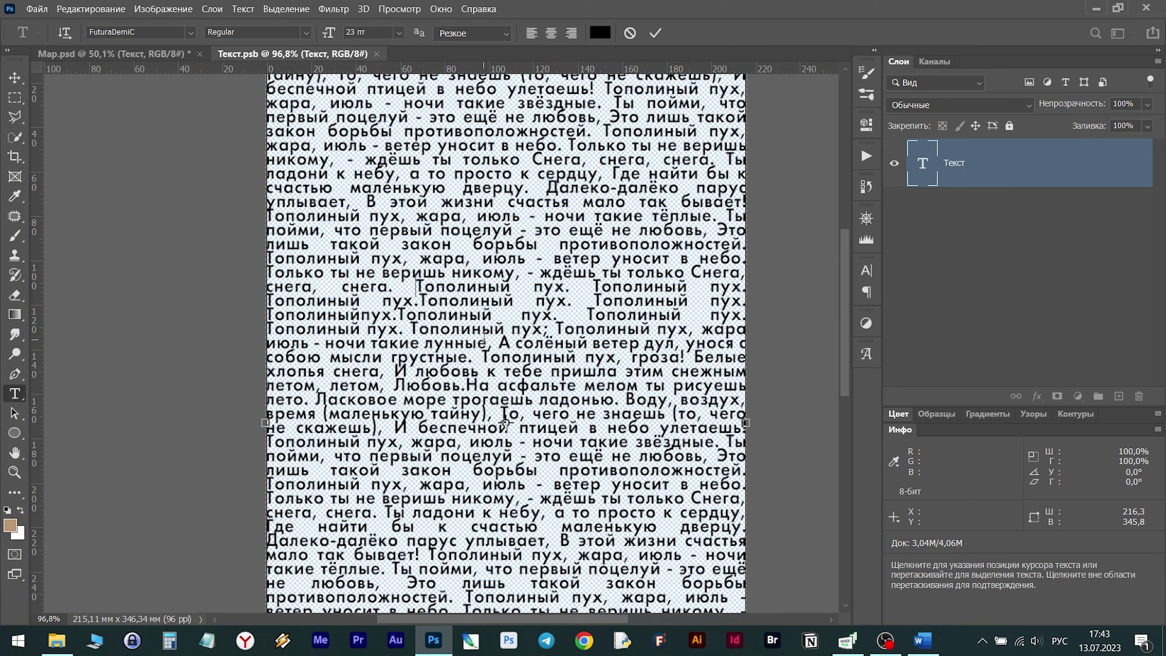
{"action": "key", "text": "Delete"}
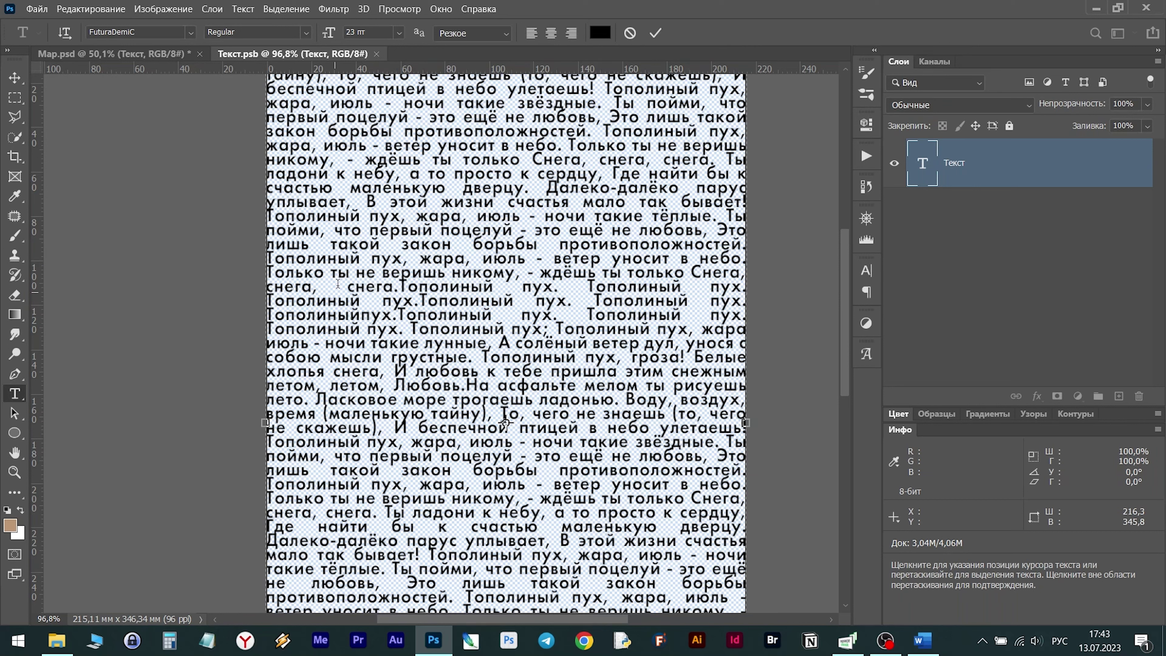
{"action": "key", "text": "BackSpace"}
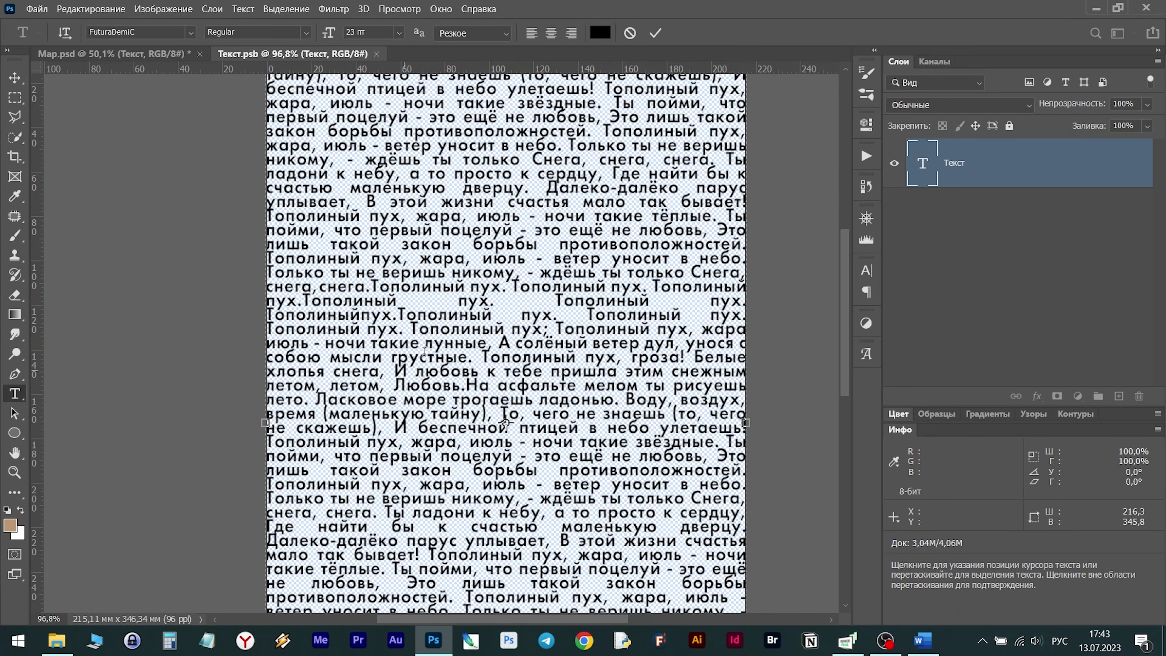
{"action": "key", "text": "BackSpace"}
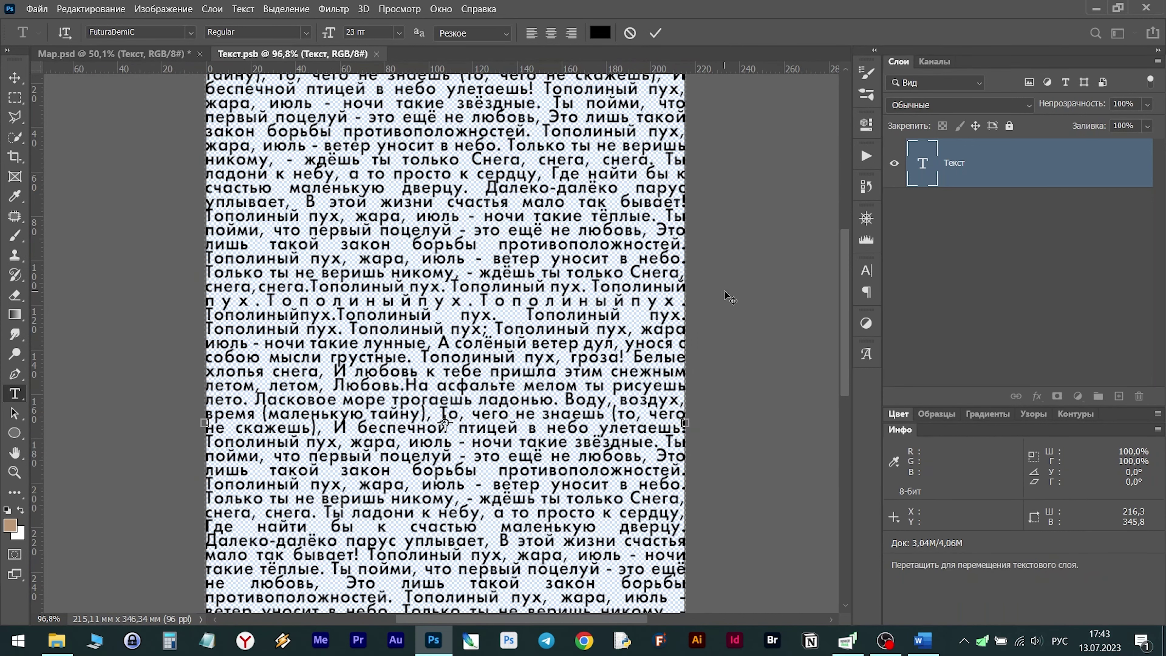
{"action": "left_click", "coordinate": [459, 316]}
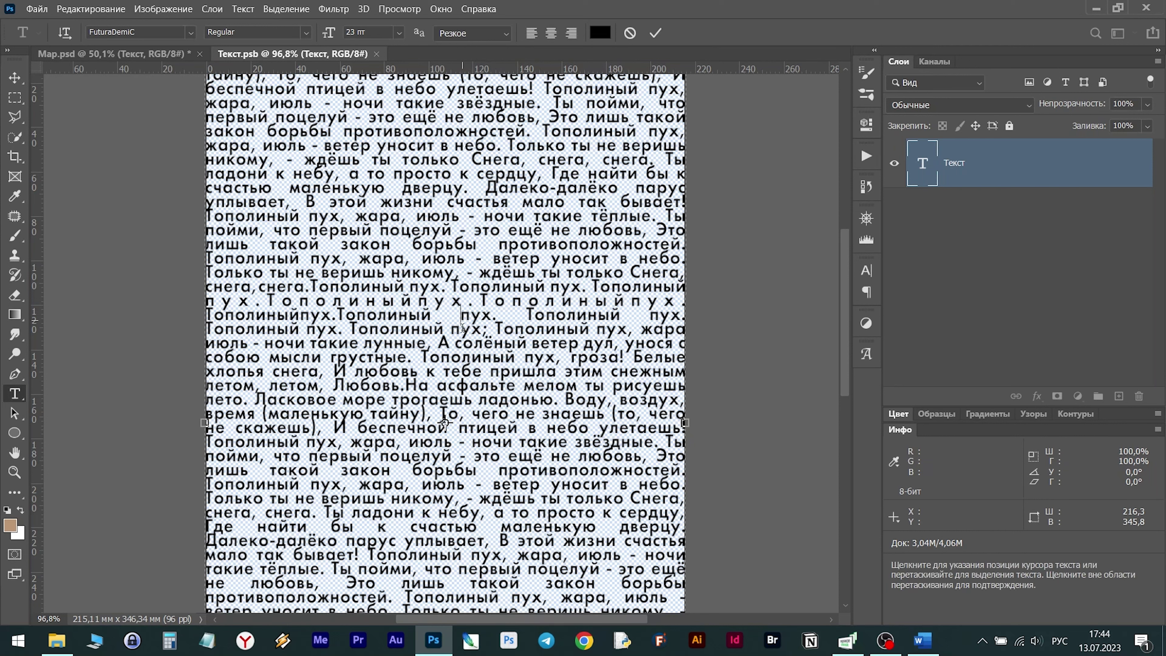
{"action": "key", "text": "Delete"}
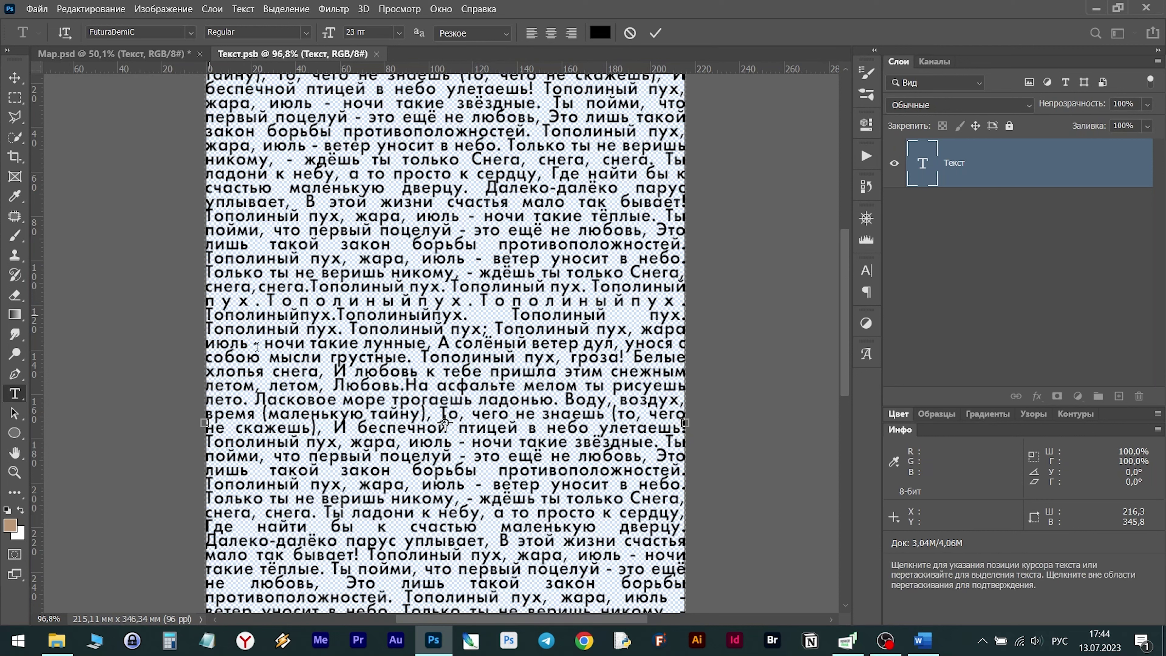
{"action": "key", "text": "Delete"}
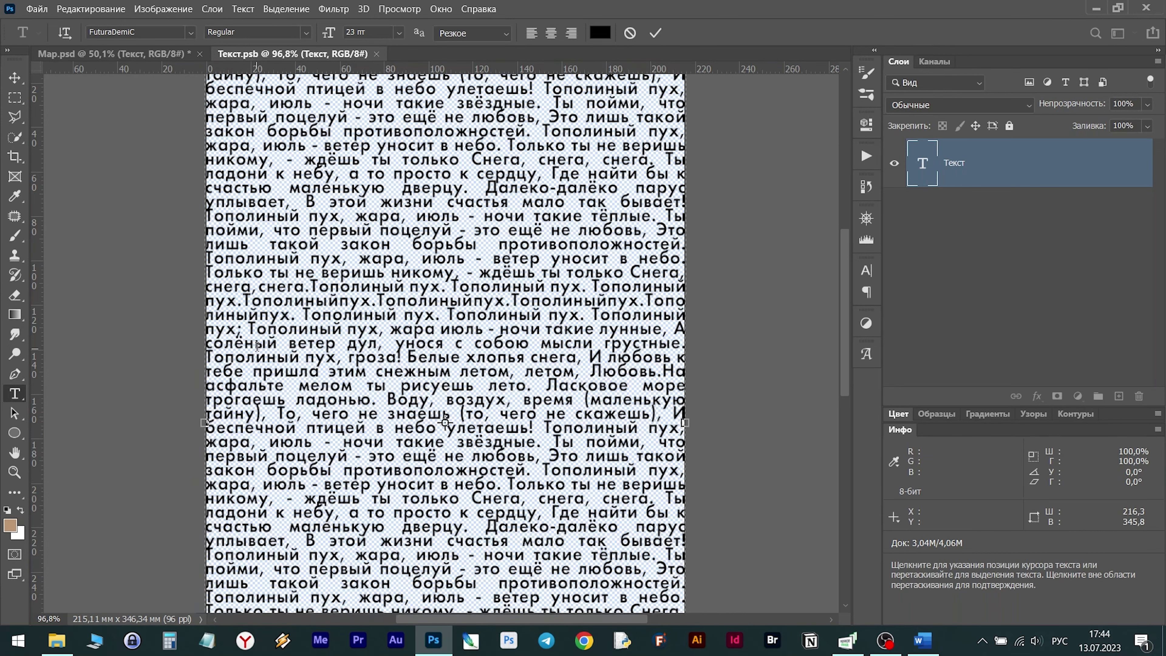
Remove the extra spaces from the lower block of repeated "Тополиный пух." phrases, starting after "снега, снега.".
{"action": "scroll", "coordinate": [258, 349], "scroll_direction": "up", "scroll_amount": 2}
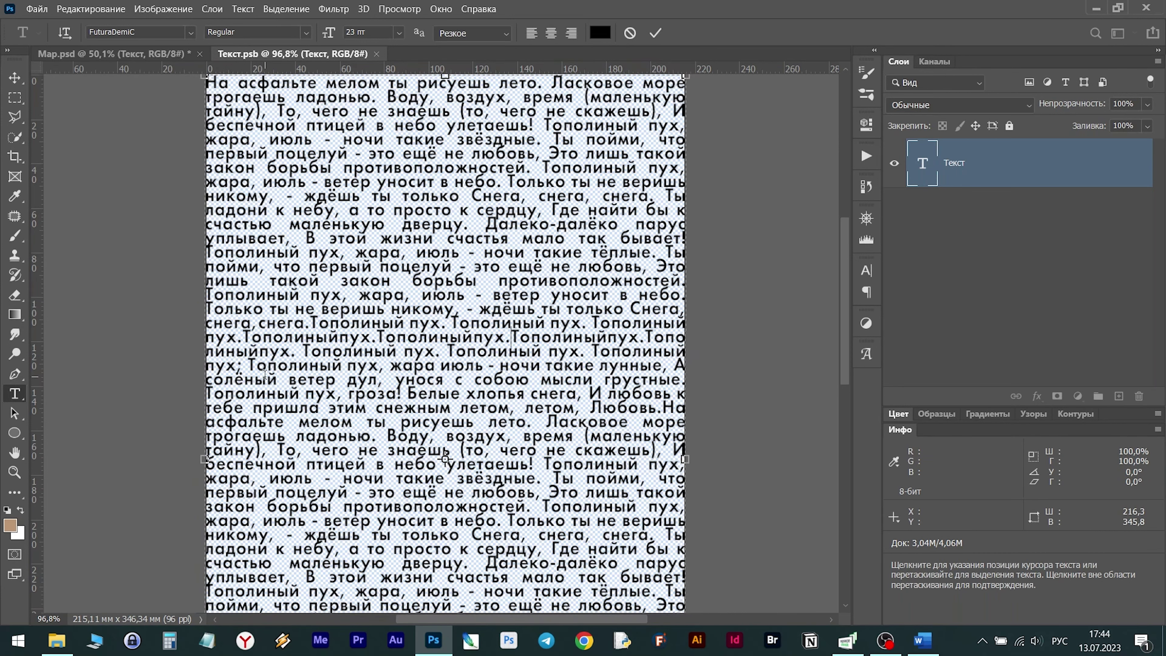
{"action": "scroll", "coordinate": [262, 363], "scroll_direction": "down", "scroll_amount": 4}
{"action": "scroll", "coordinate": [265, 374], "scroll_direction": "down", "scroll_amount": 3}
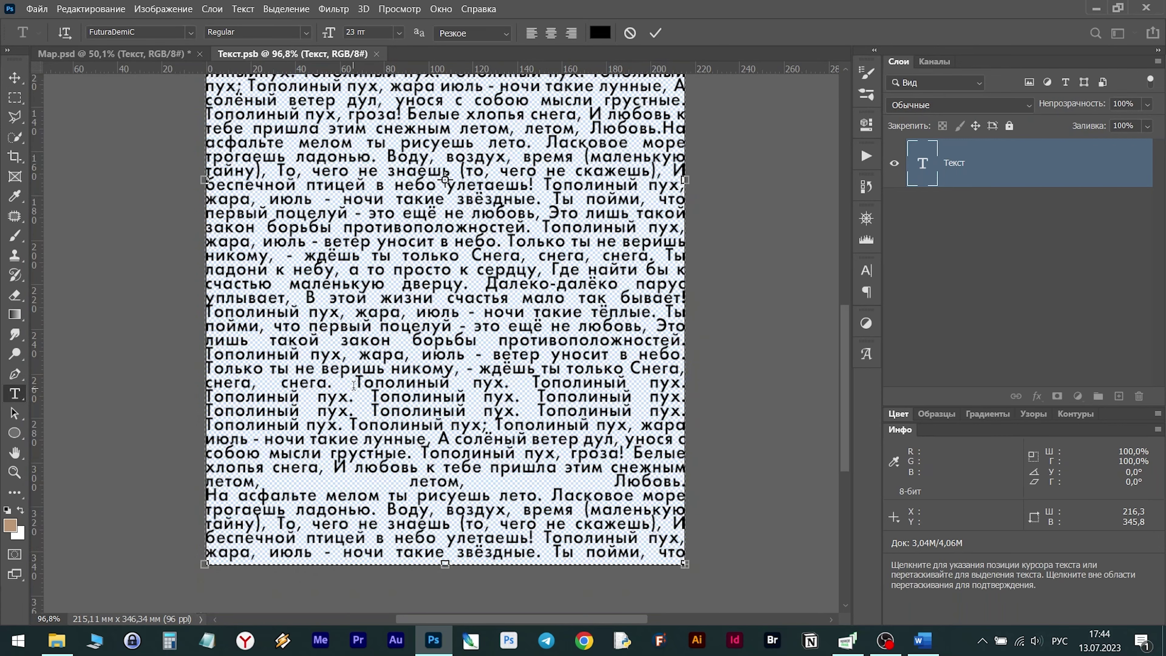
{"action": "left_click", "coordinate": [362, 380]}
{"action": "key", "text": "BackSpace"}
{"action": "key", "text": "ctrl+Right"}
{"action": "key", "text": "ctrl+Right"}
{"action": "key", "text": "BackSpace"}
{"action": "key", "text": "ctrl+Right"}
{"action": "key", "text": "ctrl+Right"}
{"action": "key", "text": "ctrl+Right"}
{"action": "key", "text": "BackSpace"}
{"action": "key", "text": "ctrl+Right"}
{"action": "key", "text": "BackSpace"}
{"action": "key", "text": "BackSpace"}
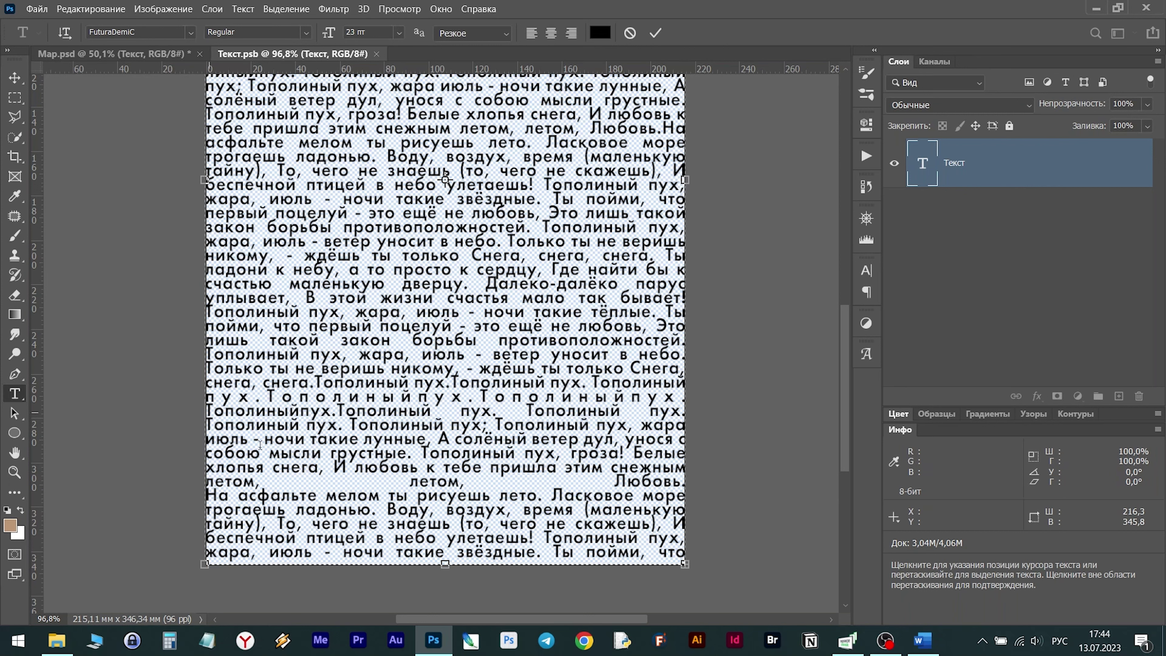
{"action": "key", "text": "ctrl+Right"}
{"action": "key", "text": "ctrl+Right"}
{"action": "key", "text": "BackSpace"}
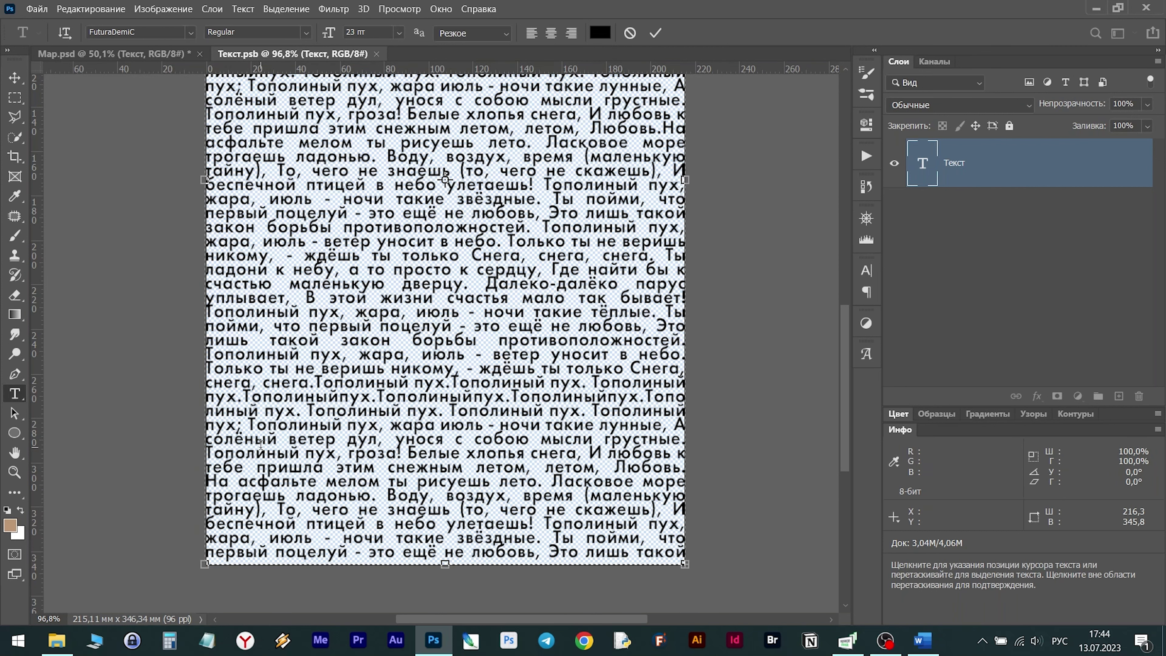
Commit the text edits and close Текст.psb, saving its changes.
{"action": "scroll", "coordinate": [658, 351], "scroll_direction": "up", "scroll_amount": 10}
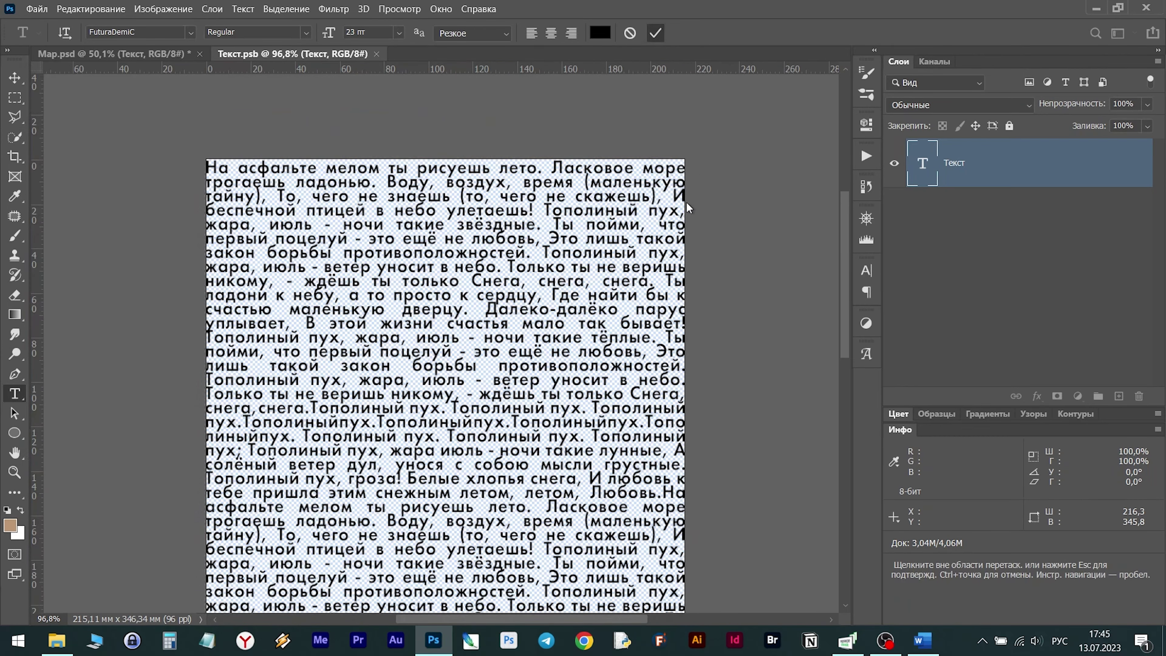
{"action": "left_click", "coordinate": [744, 268]}
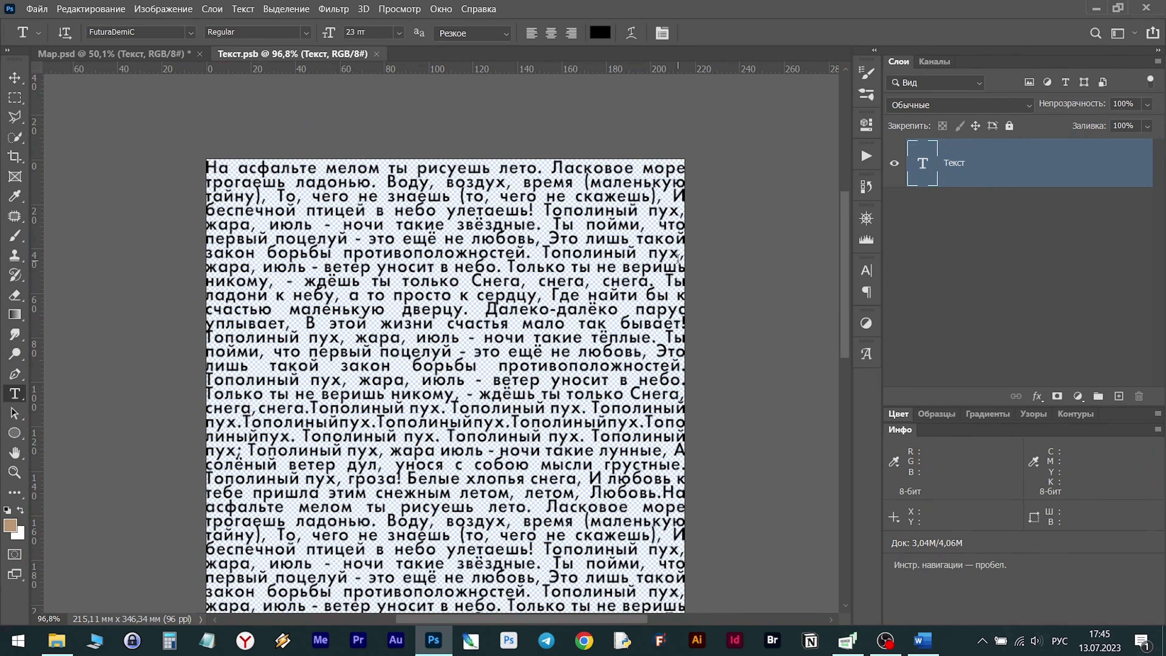
{"action": "left_click", "coordinate": [382, 54]}
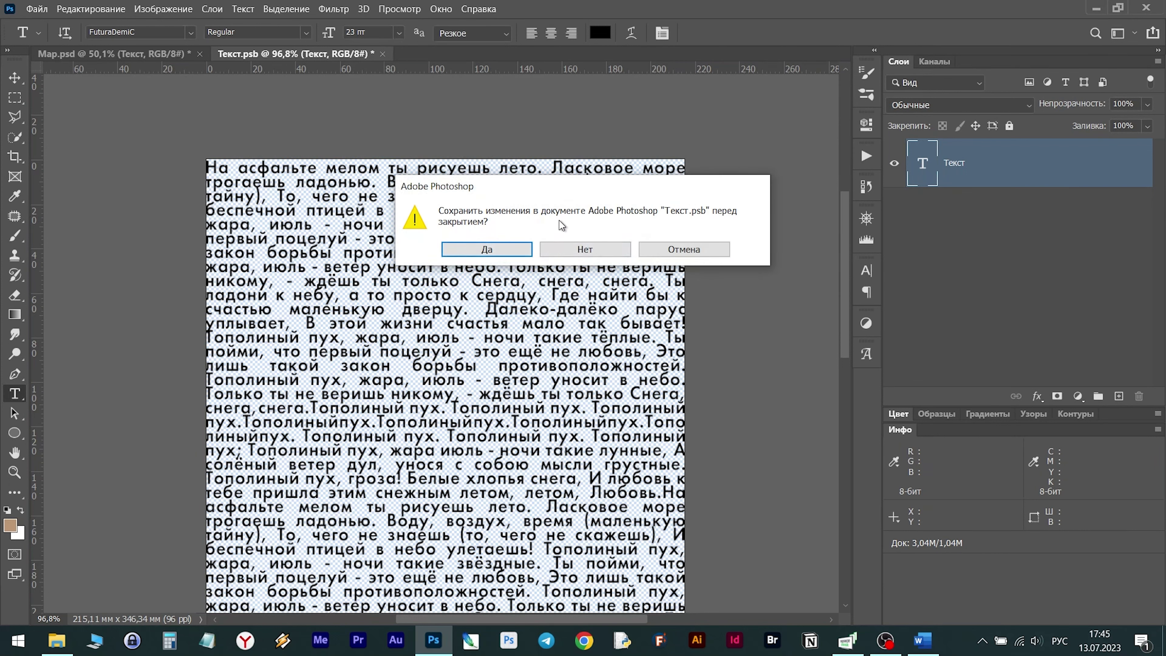
{"action": "left_click", "coordinate": [498, 256]}
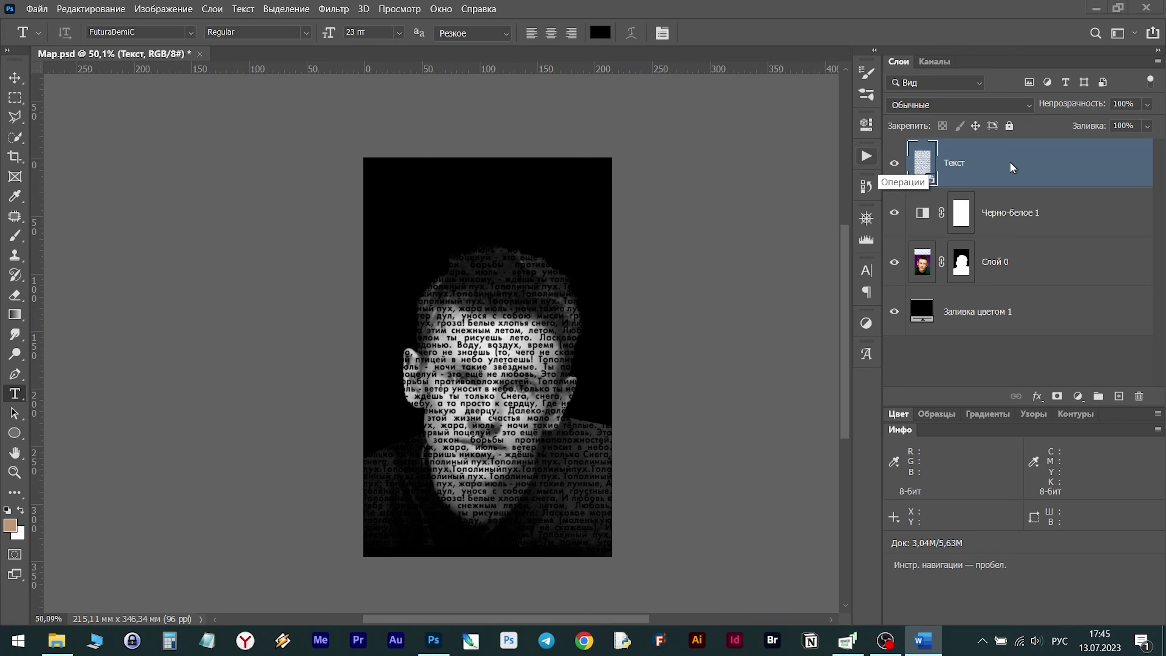
Duplicate the Текст smart object layer in Map.psd and hide the copy.
{"action": "left_click", "coordinate": [981, 166]}
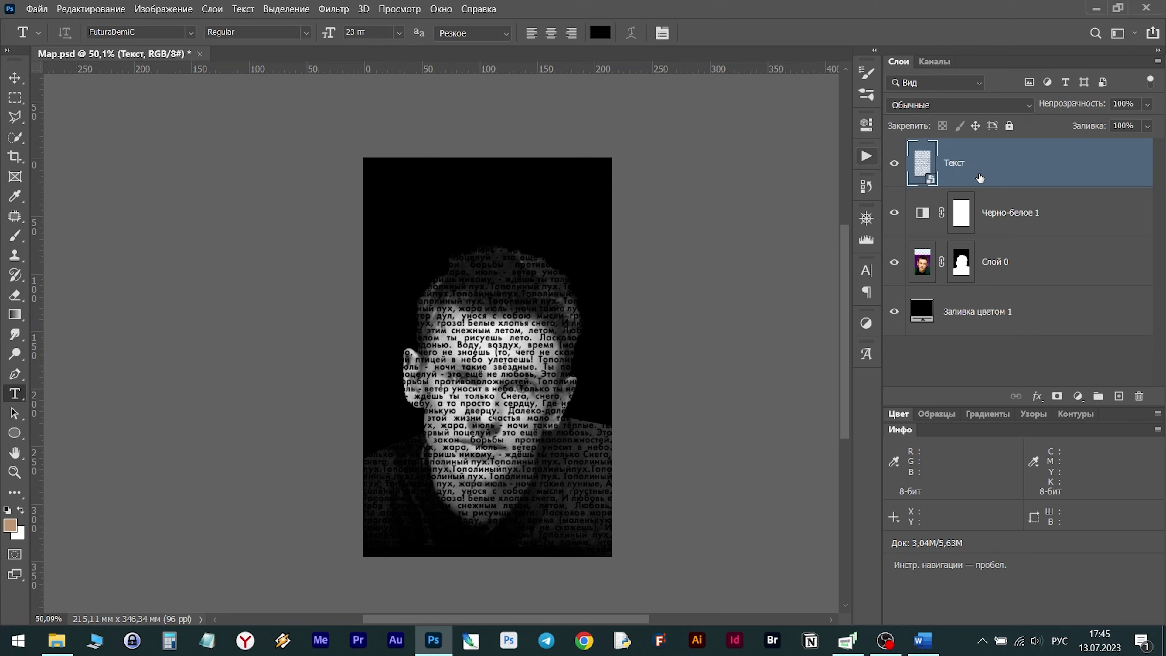
{"action": "key", "text": "ctrl+j"}
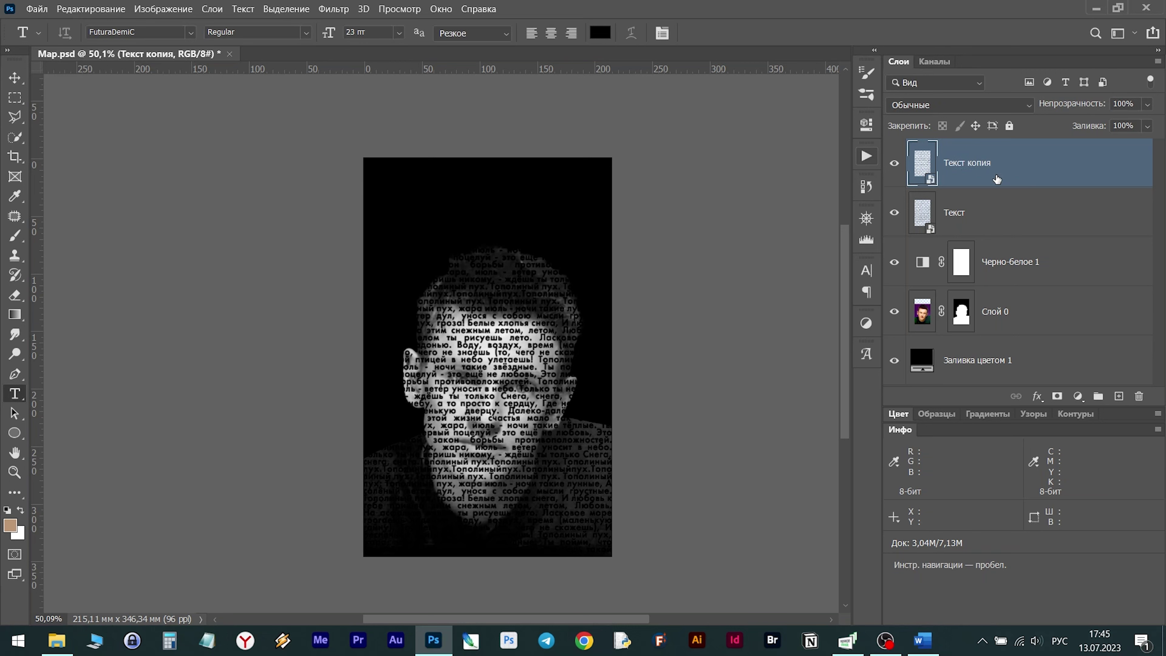
{"action": "left_click", "coordinate": [994, 212]}
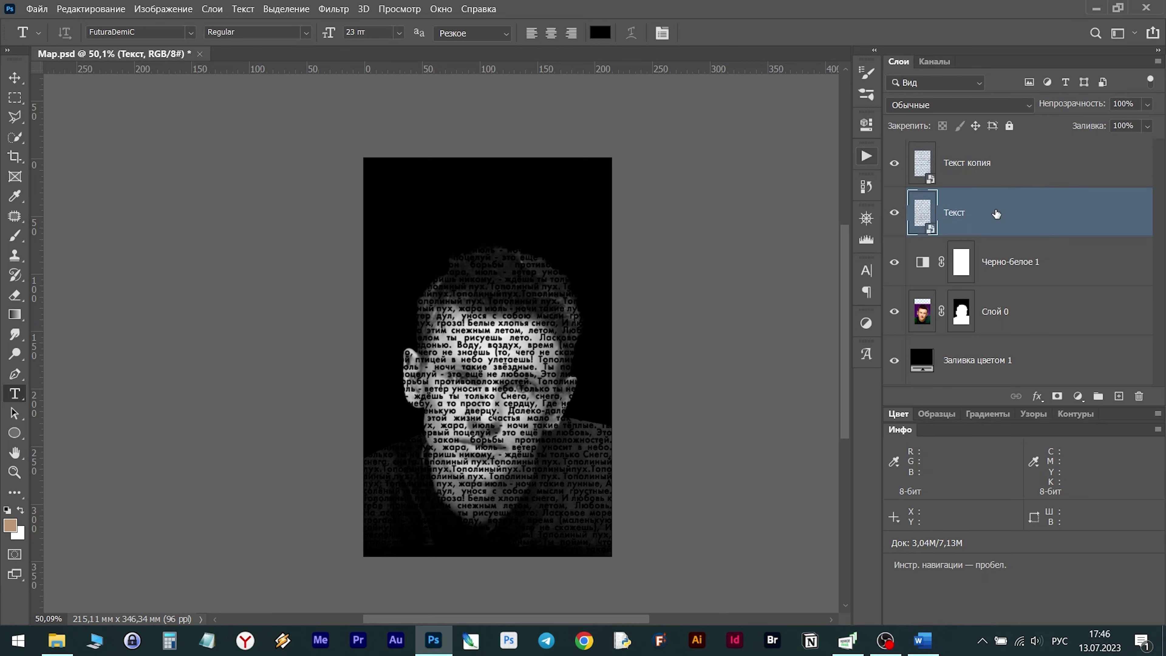
{"action": "left_click", "coordinate": [895, 164]}
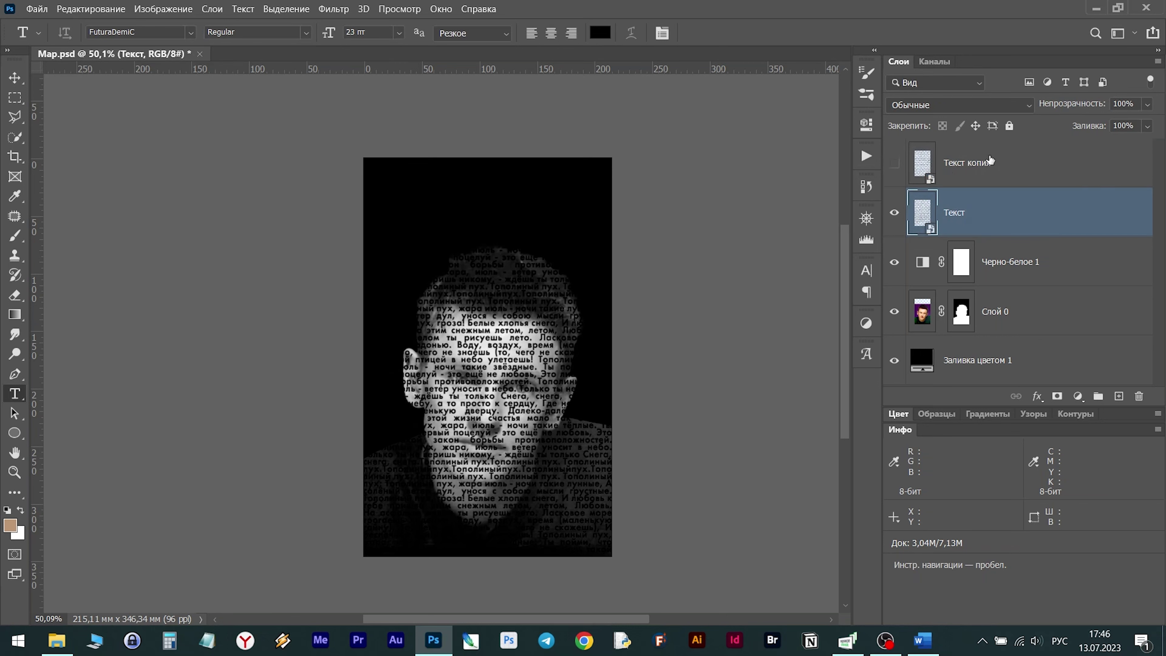
Apply the Displace filter to the original Текст layer with horizontal and vertical scale 10, using Map.psd as the displacement map.
{"action": "left_click", "coordinate": [1003, 161]}
{"action": "left_click", "coordinate": [993, 209]}
{"action": "left_click", "coordinate": [340, 9]}
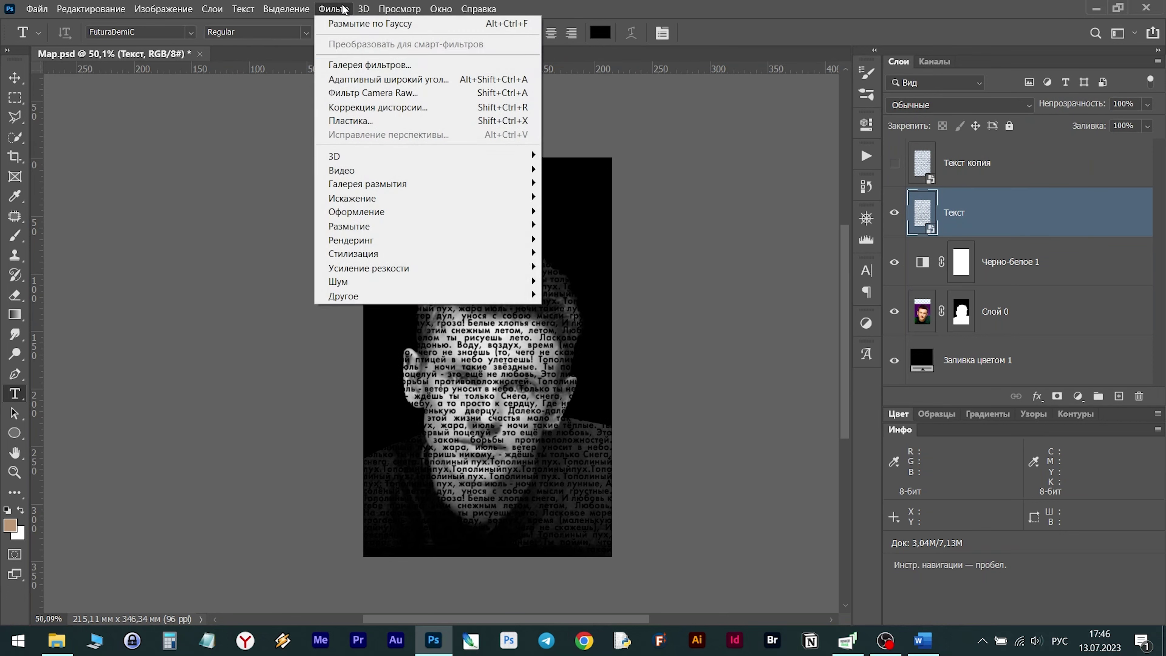
{"action": "mouse_move", "coordinate": [362, 198]}
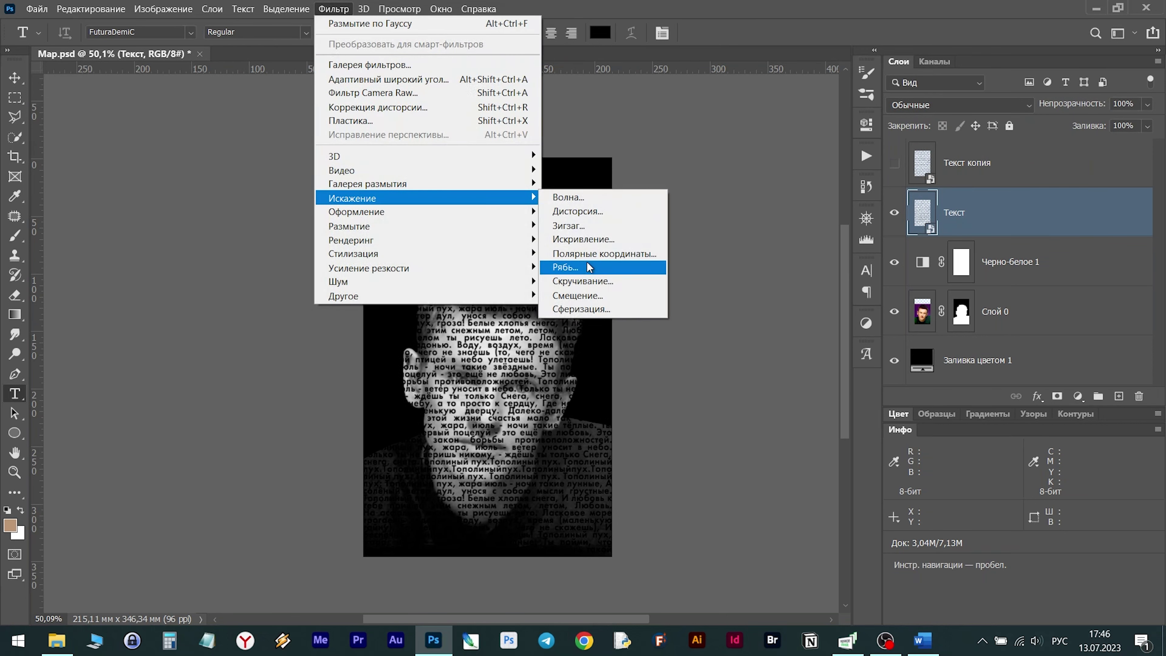
{"action": "left_click", "coordinate": [577, 296]}
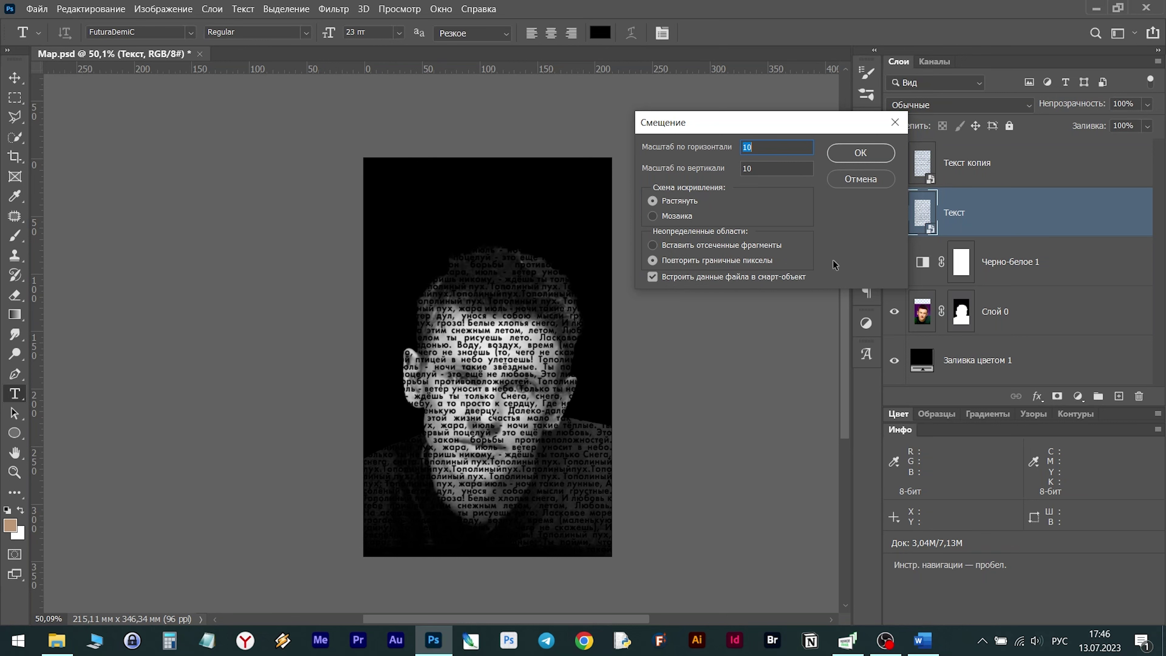
{"action": "left_click", "coordinate": [861, 154]}
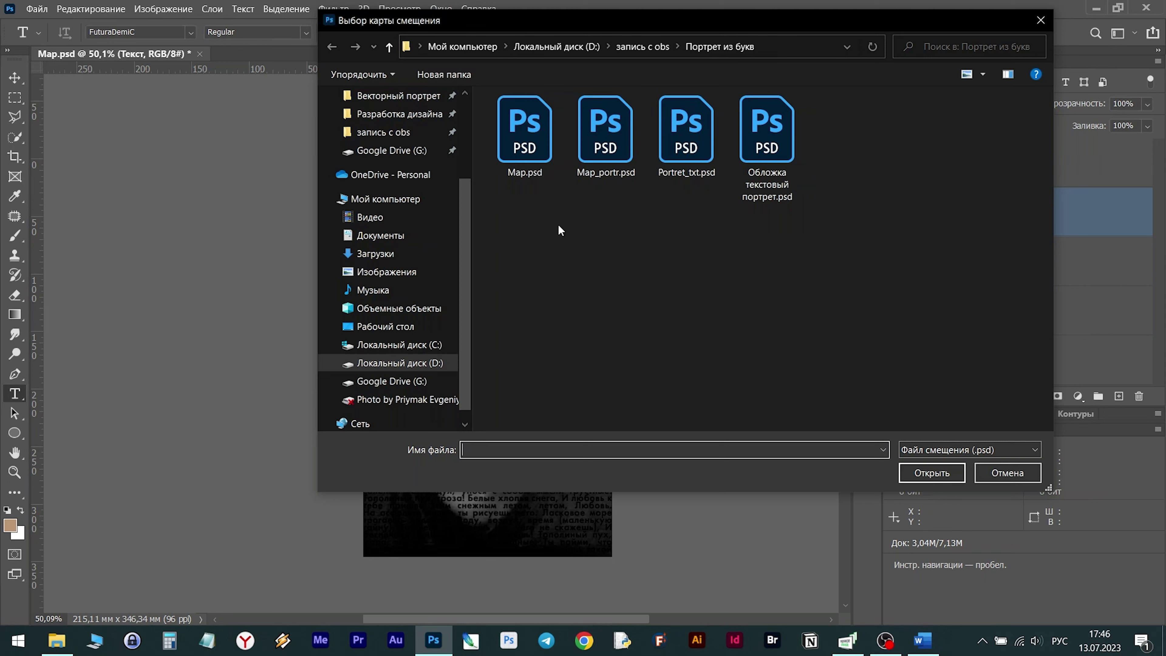
{"action": "left_click", "coordinate": [522, 151]}
{"action": "left_click", "coordinate": [932, 473]}
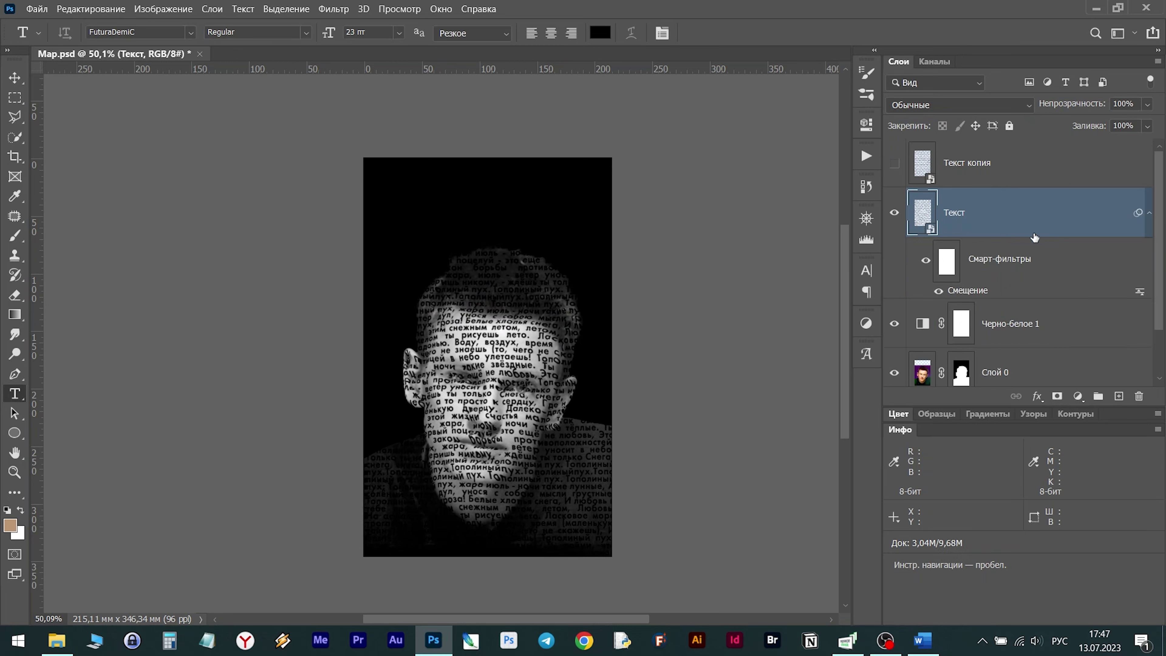
Move the Текст layer directly below Слой 0 and clip Слой 0 to it.
{"action": "left_click", "coordinate": [1148, 215]}
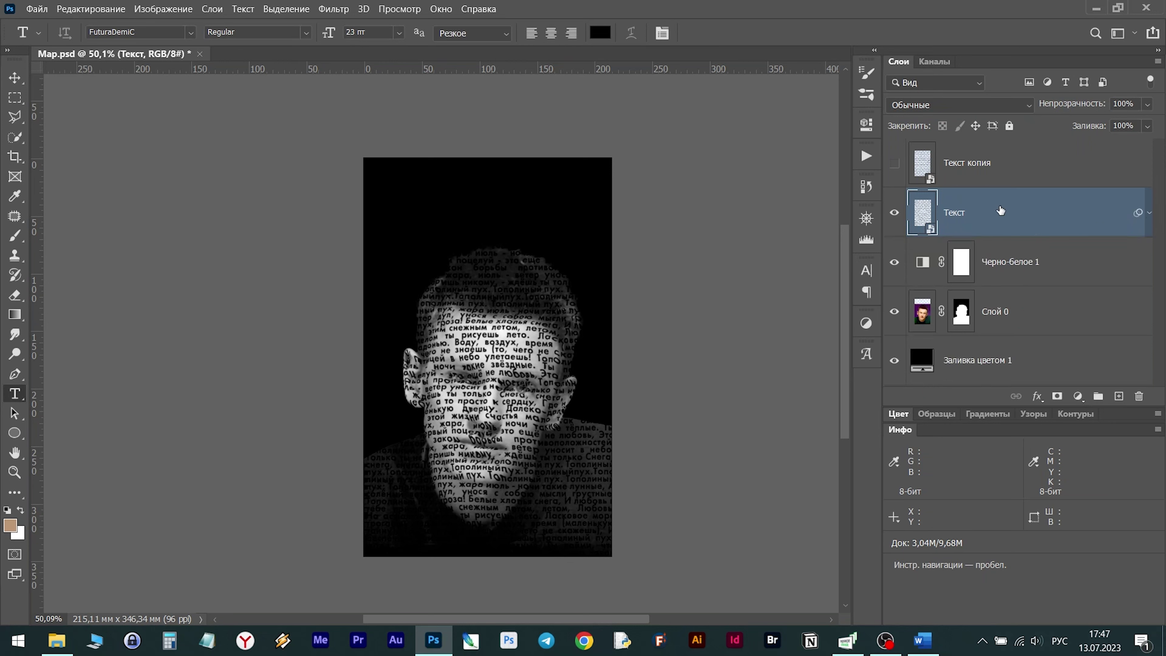
{"action": "left_click_drag", "start_coordinate": [1013, 211], "coordinate": [1005, 338]}
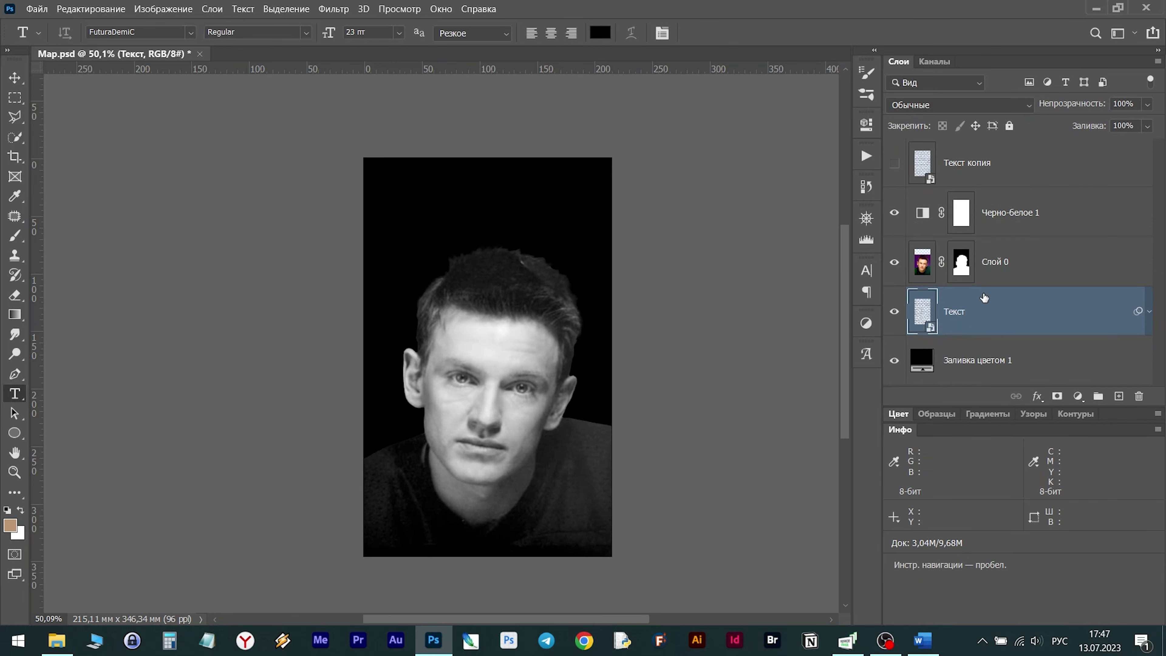
{"action": "key", "text": "alt"}
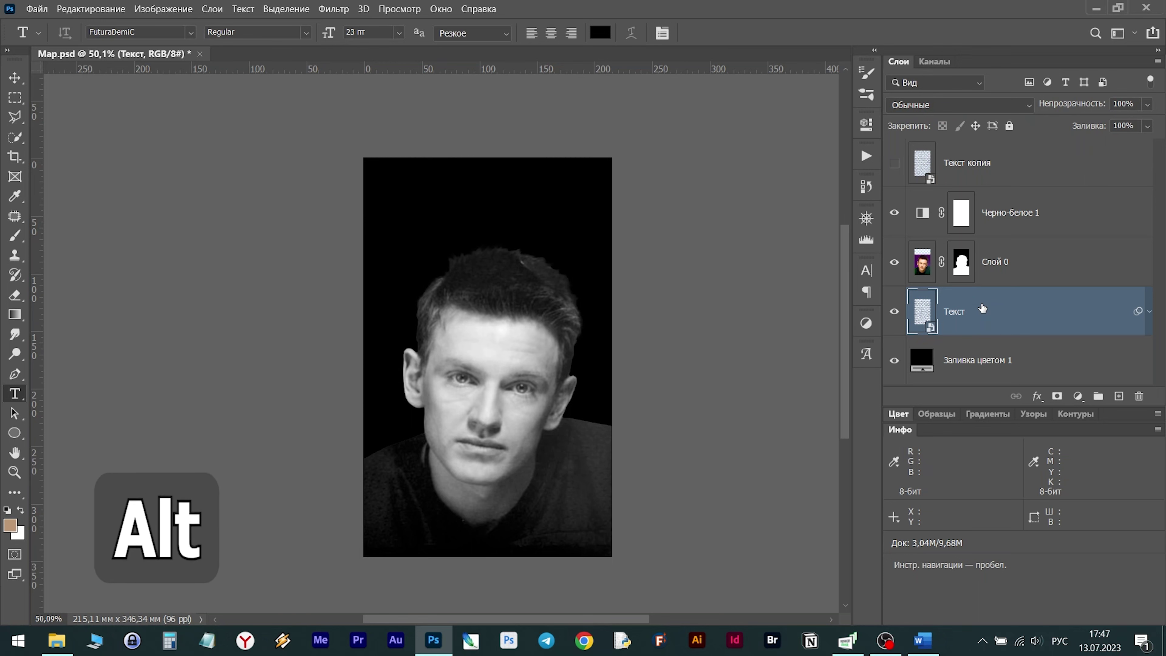
{"action": "left_click", "coordinate": [948, 285], "text": "alt"}
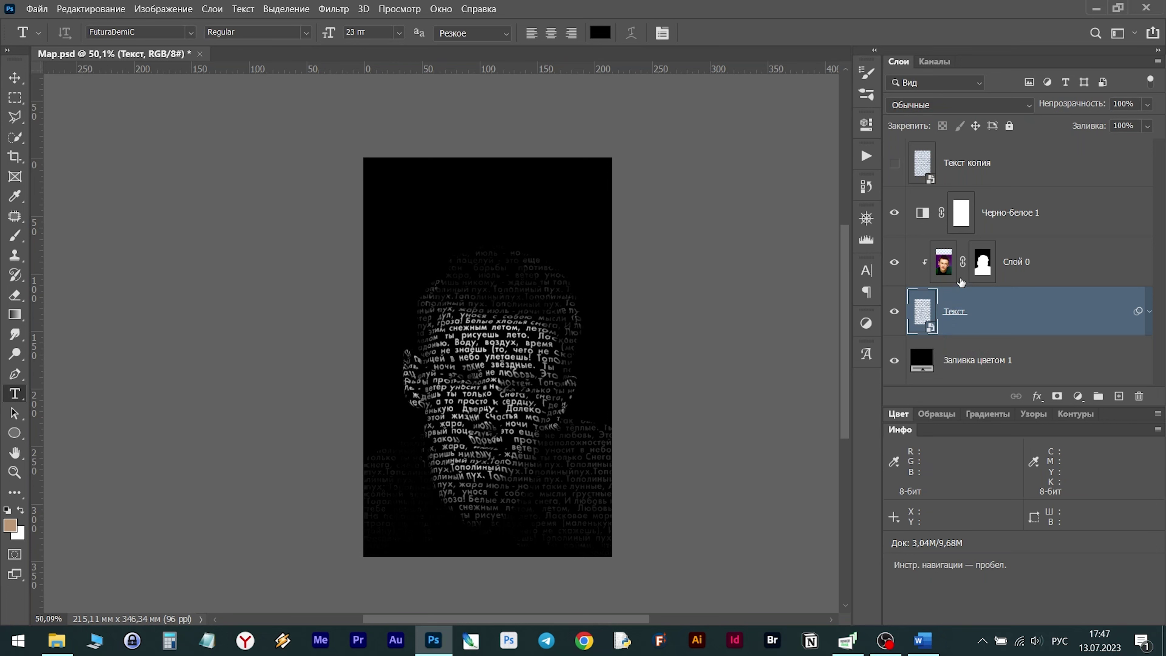
Duplicate Слой 0 above Черно-белое 1 and clip both the adjustment layer and the copy to the Текст layer.
{"action": "left_click", "coordinate": [1053, 260]}
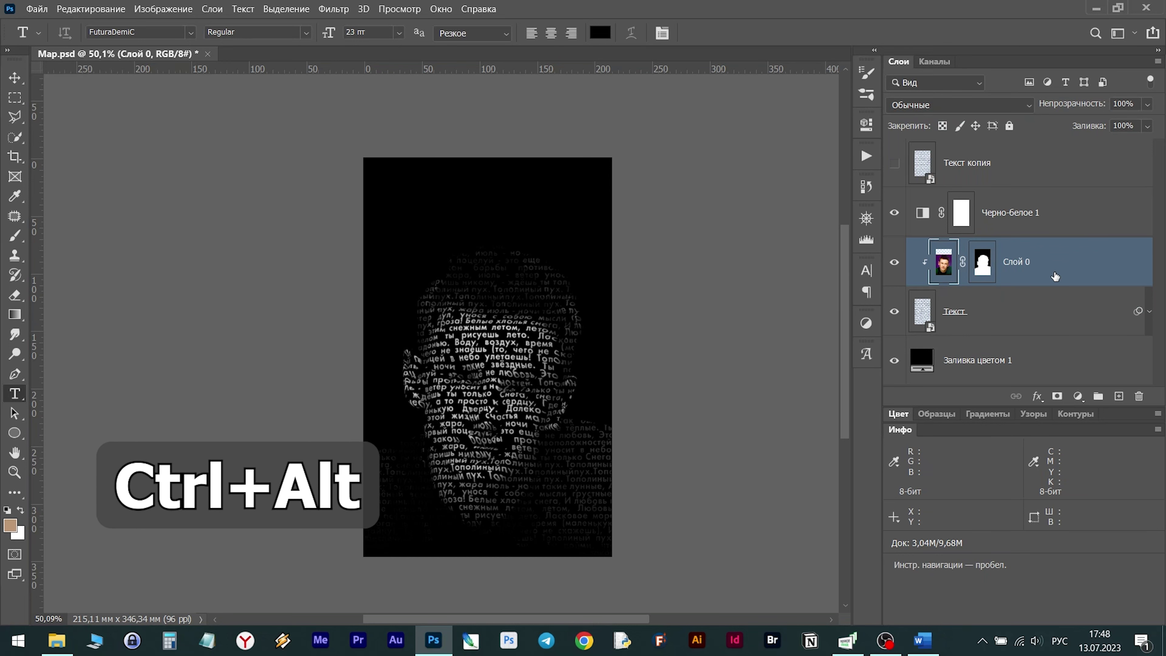
{"action": "left_click_drag", "start_coordinate": [1056, 272], "coordinate": [1056, 187]}
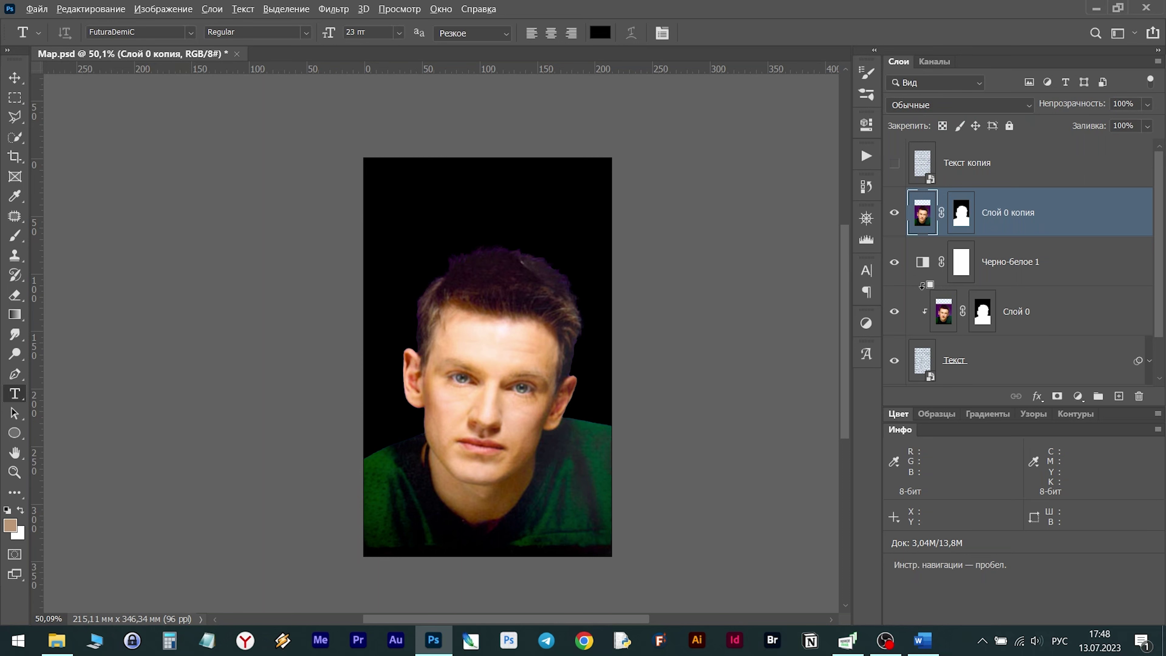
{"action": "key", "text": "alt"}
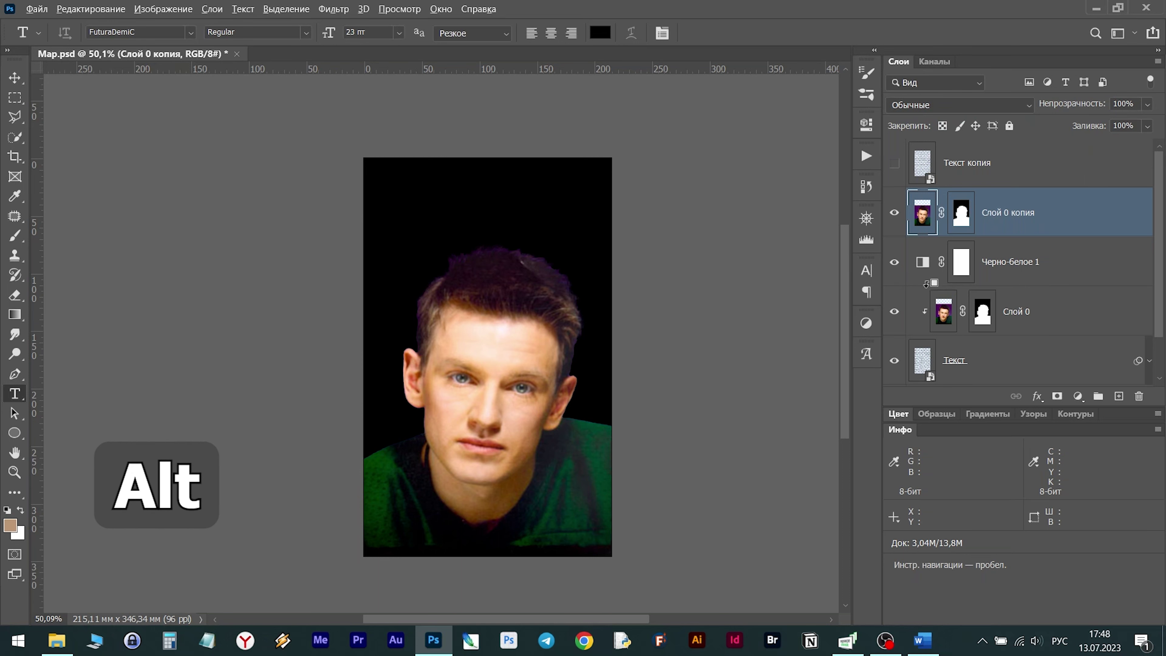
{"action": "left_click", "coordinate": [932, 283], "text": "alt"}
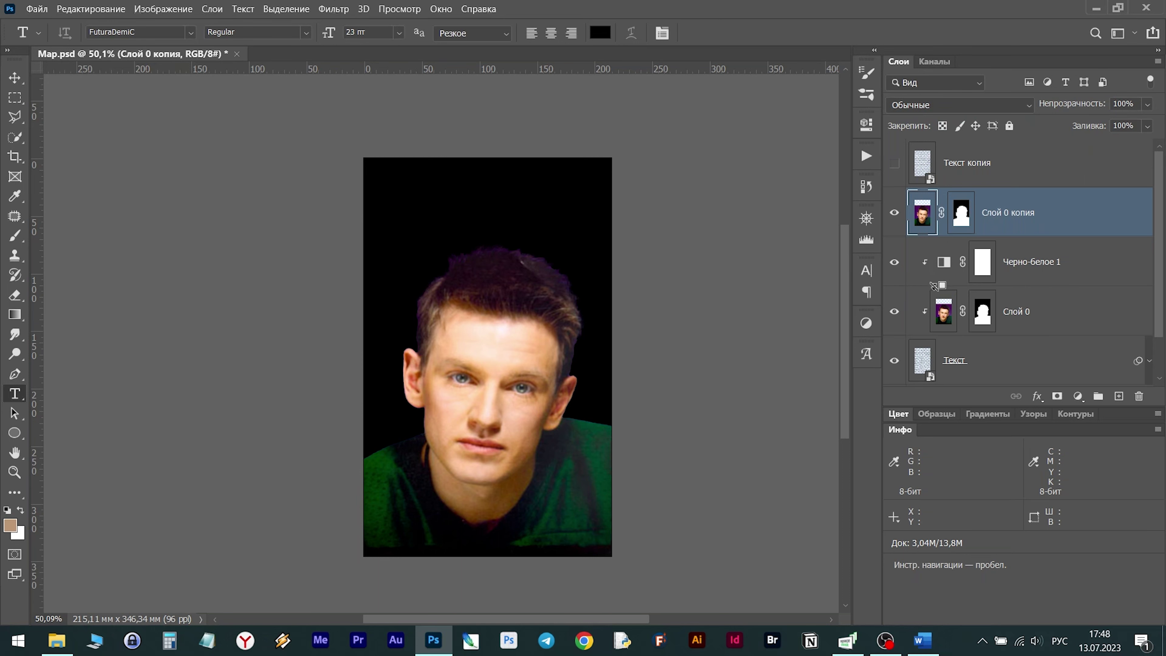
{"action": "key", "text": "alt"}
{"action": "left_click", "coordinate": [942, 234], "text": "alt"}
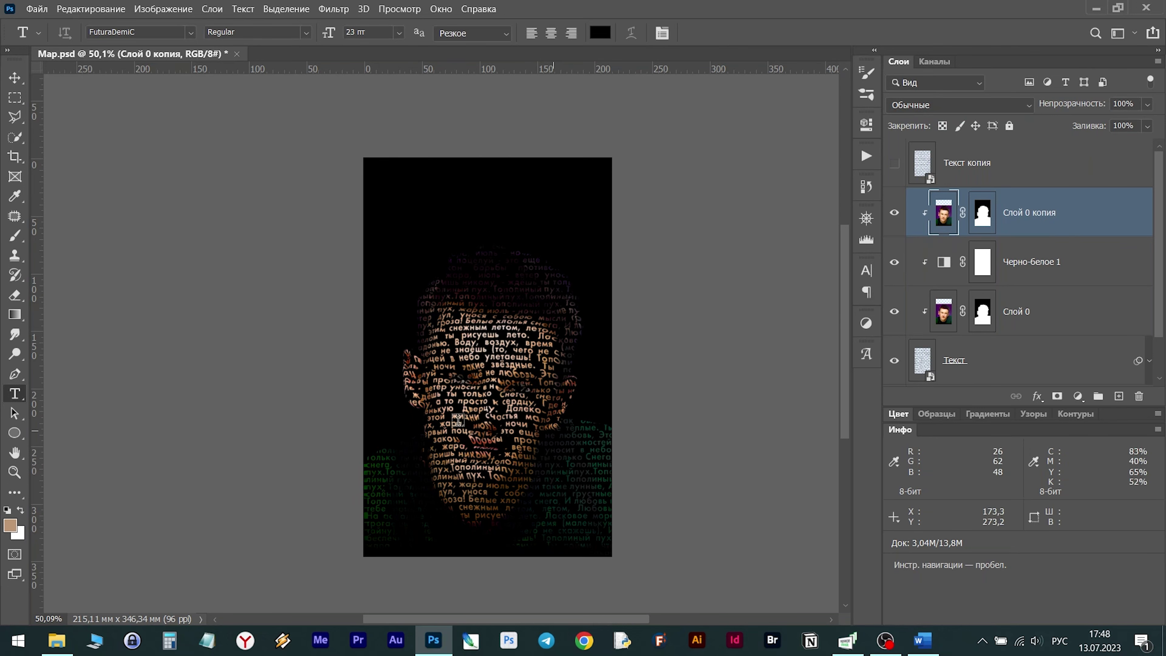
Set the Слой 0 копия layer's blend mode to Цветность and its opacity to 60%.
{"action": "scroll", "coordinate": [457, 421], "scroll_direction": "up", "scroll_amount": 2}
{"action": "scroll", "coordinate": [458, 421], "scroll_direction": "down", "scroll_amount": 1}
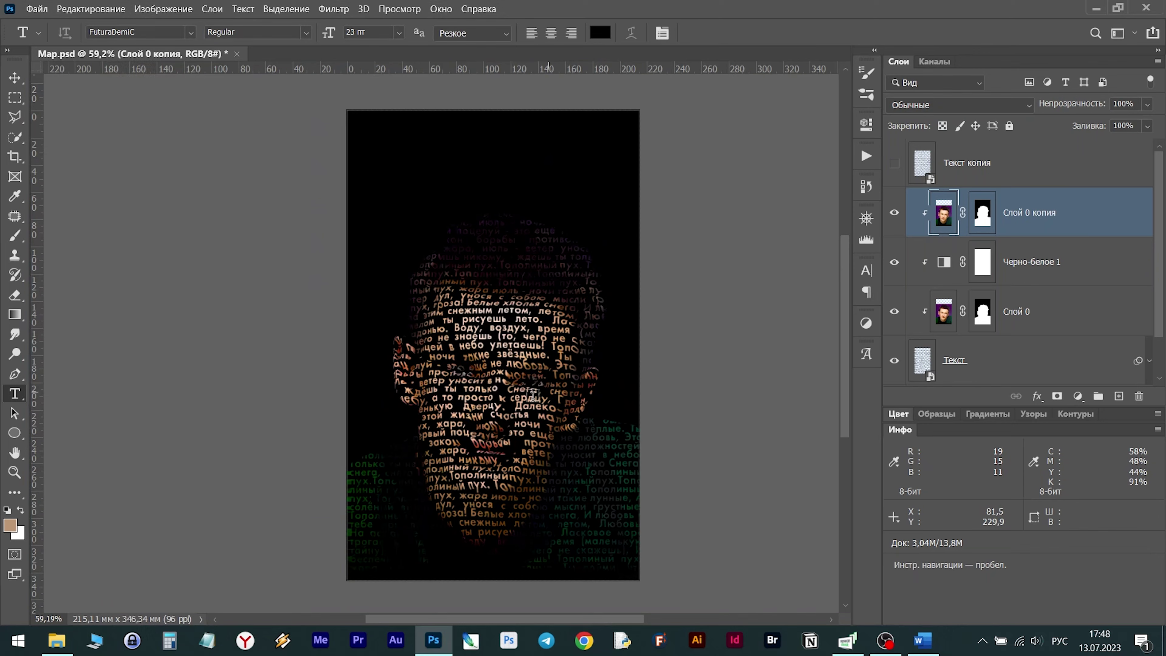
{"action": "scroll", "coordinate": [532, 390], "scroll_direction": "up", "scroll_amount": 3}
{"action": "scroll", "coordinate": [542, 381], "scroll_direction": "down", "scroll_amount": 2}
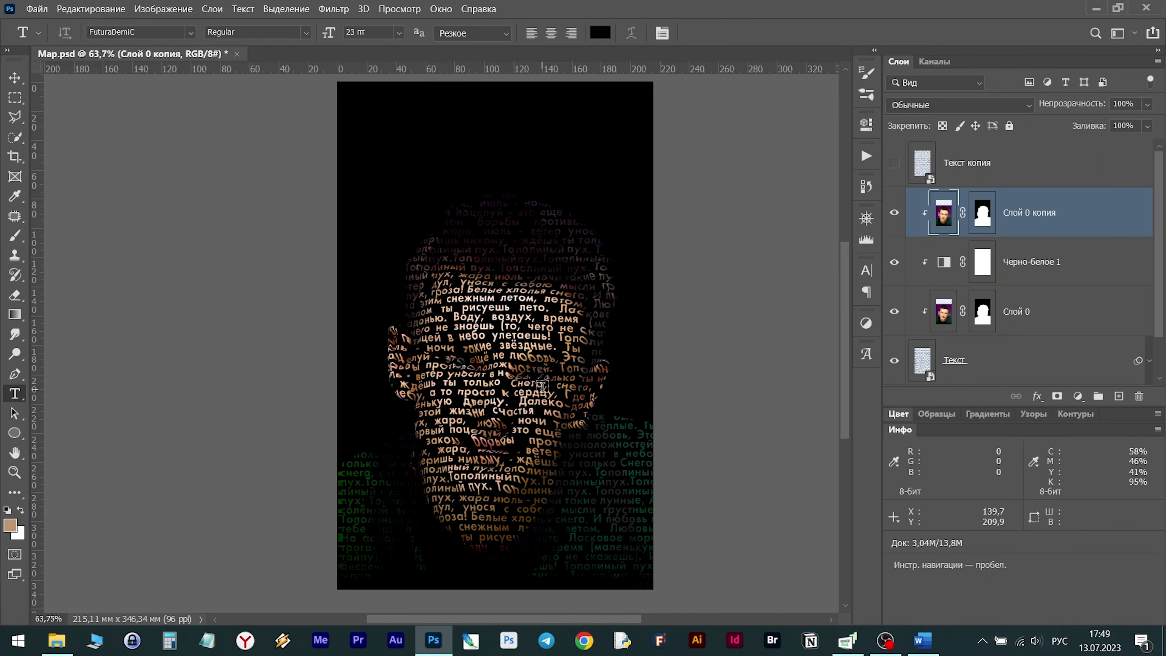
{"action": "scroll", "coordinate": [683, 461], "scroll_direction": "down", "scroll_amount": 1}
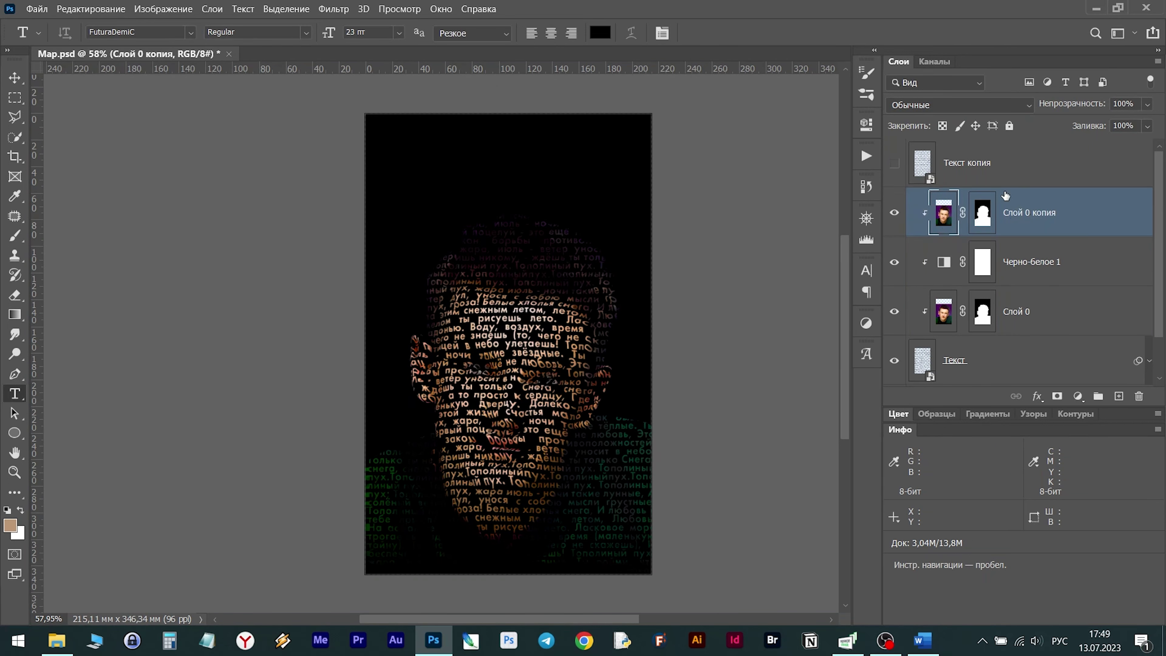
{"action": "left_click", "coordinate": [923, 212], "text": "alt"}
{"action": "left_click", "coordinate": [1024, 105]}
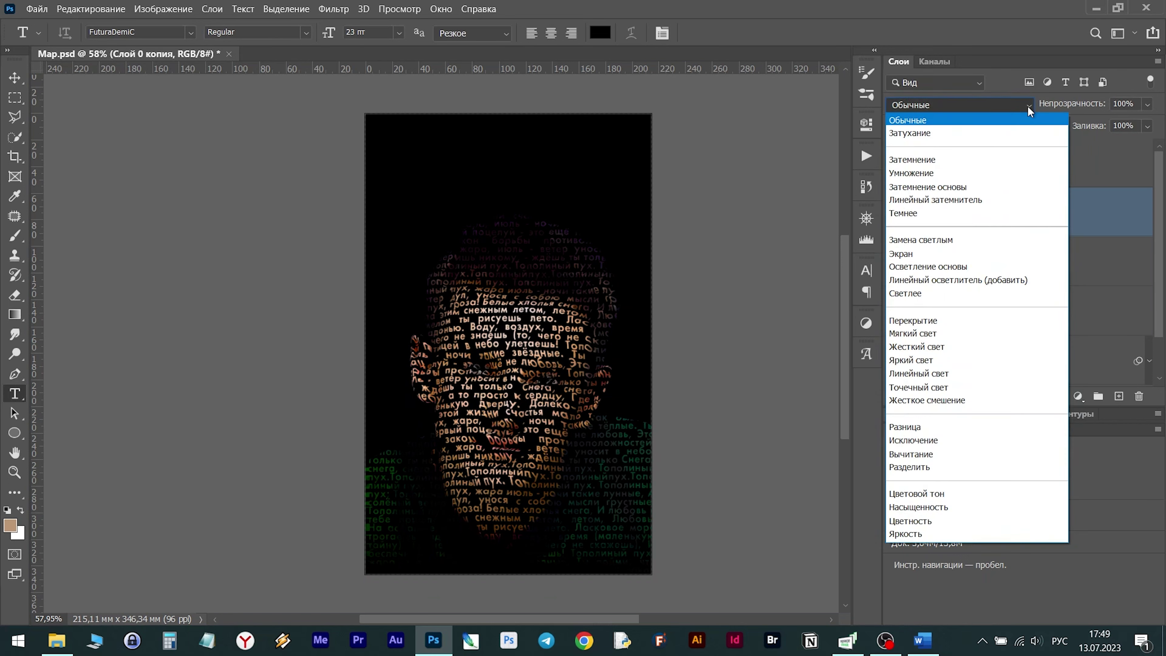
{"action": "left_click", "coordinate": [975, 517]}
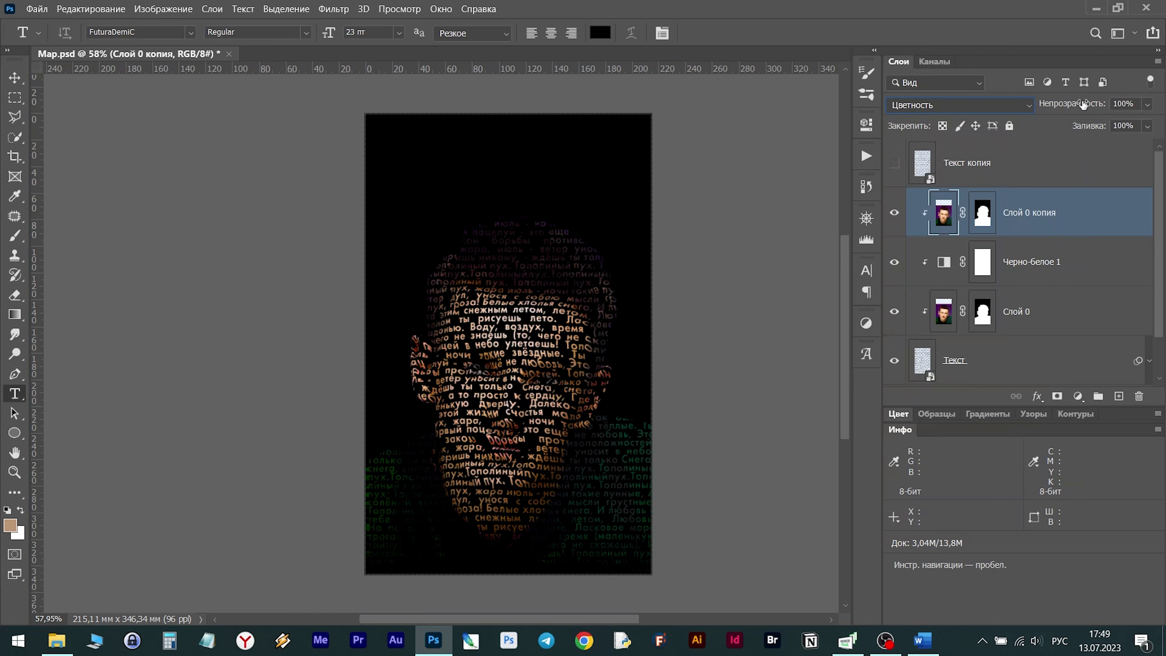
{"action": "mouse_move", "coordinate": [1083, 105]}
{"action": "left_mouse_down"}
{"action": "mouse_move", "coordinate": [723, 124]}
{"action": "mouse_move", "coordinate": [1095, 110]}
{"action": "mouse_move", "coordinate": [1069, 110]}
{"action": "left_mouse_up"}
Add a Levels adjustment layer above Слой 0 копия, clip it to the layers below, and set its white input level to 198.
{"action": "left_click", "coordinate": [1077, 396]}
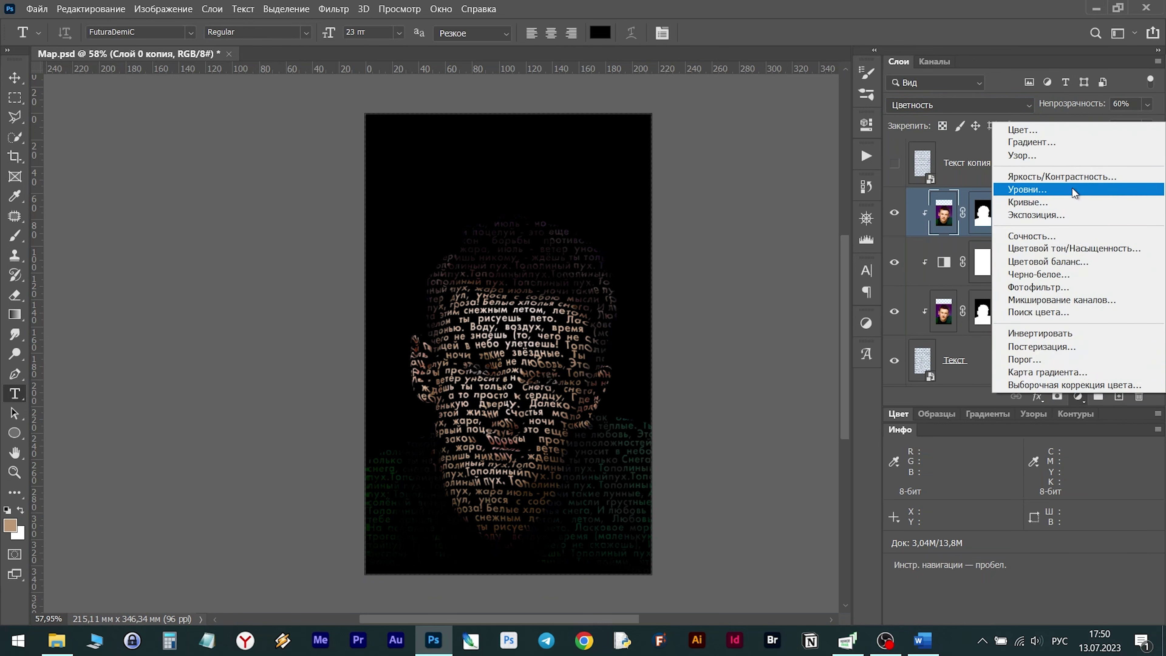
{"action": "left_click", "coordinate": [1072, 189]}
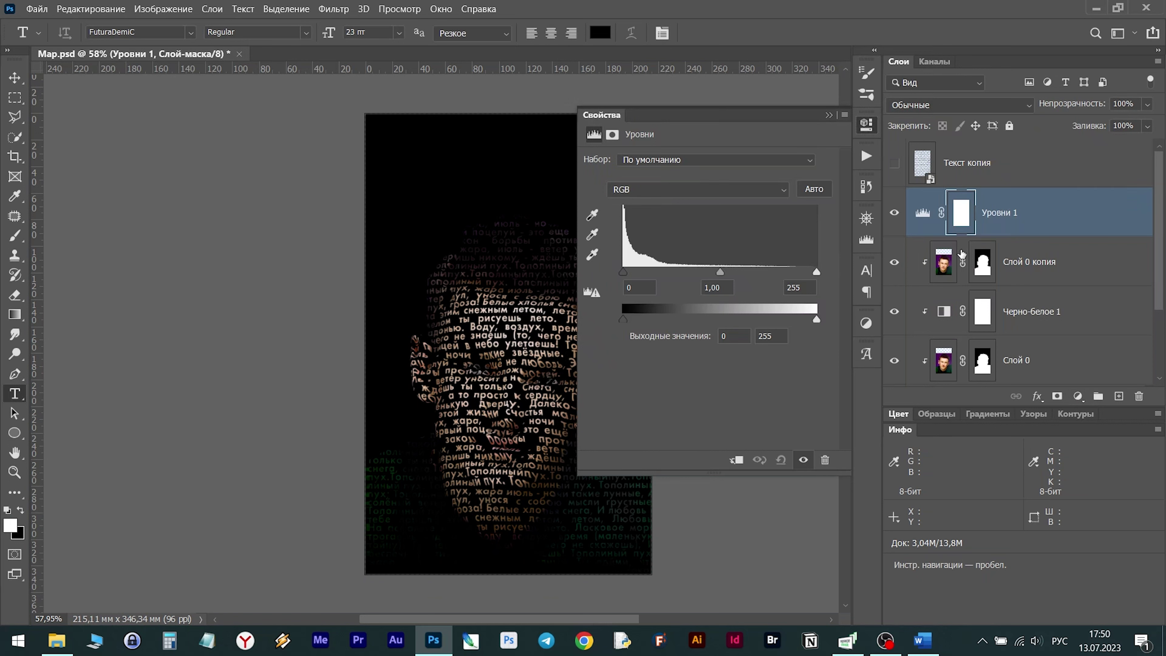
{"action": "left_click", "coordinate": [737, 461]}
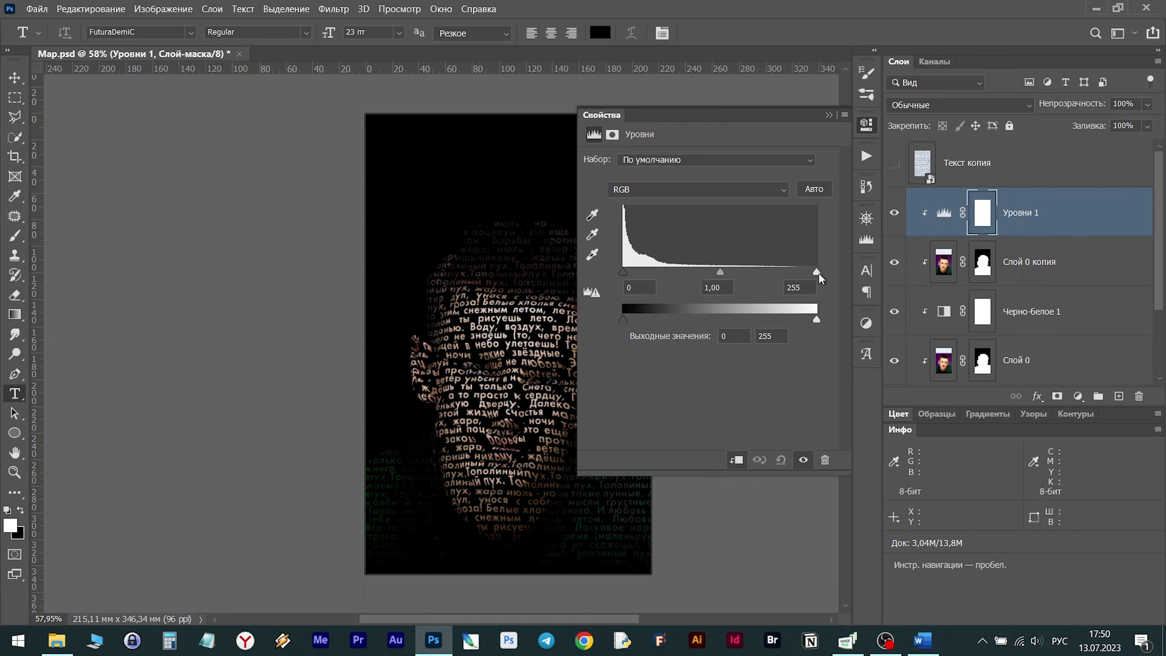
{"action": "left_click_drag", "start_coordinate": [818, 273], "coordinate": [774, 264]}
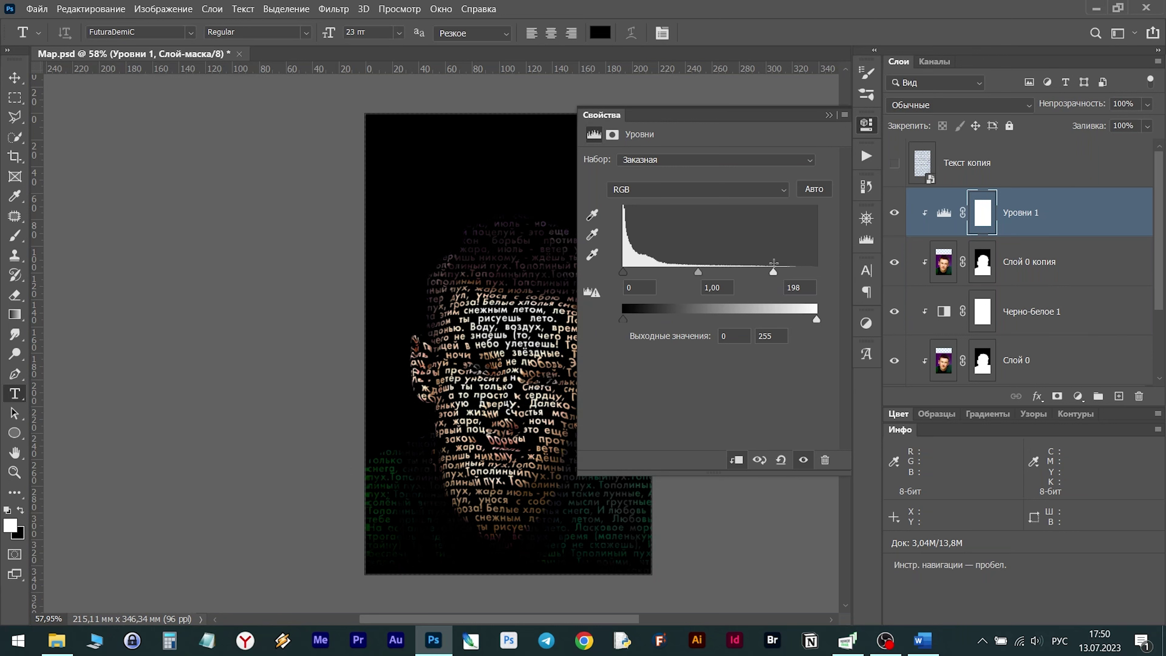
{"action": "left_click", "coordinate": [829, 115]}
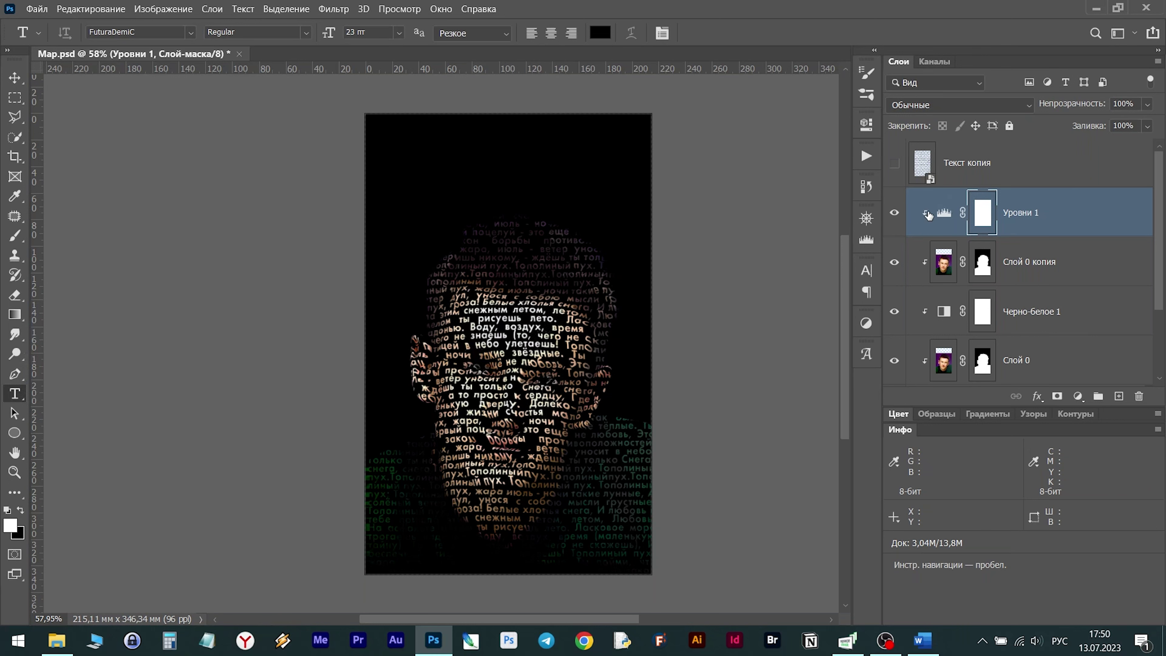
Reopen the Уровни 1 adjustment and set its white input level to 192.
{"action": "left_click", "coordinate": [943, 213]}
{"action": "double_click", "coordinate": [944, 213]}
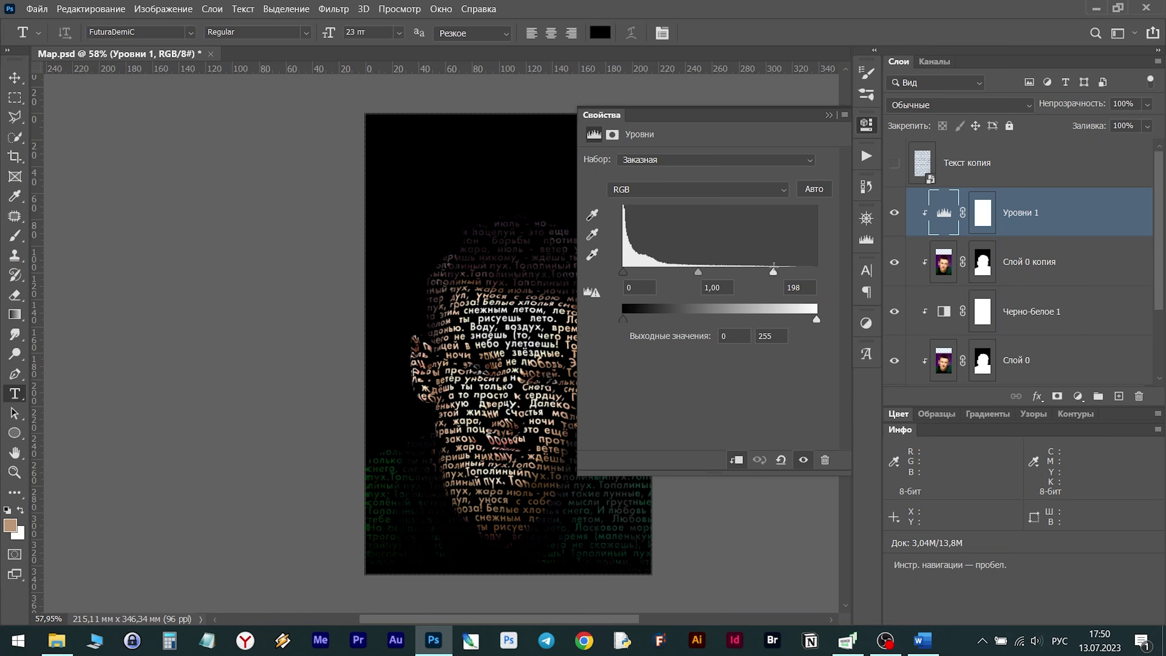
{"action": "left_click_drag", "start_coordinate": [772, 270], "coordinate": [736, 270]}
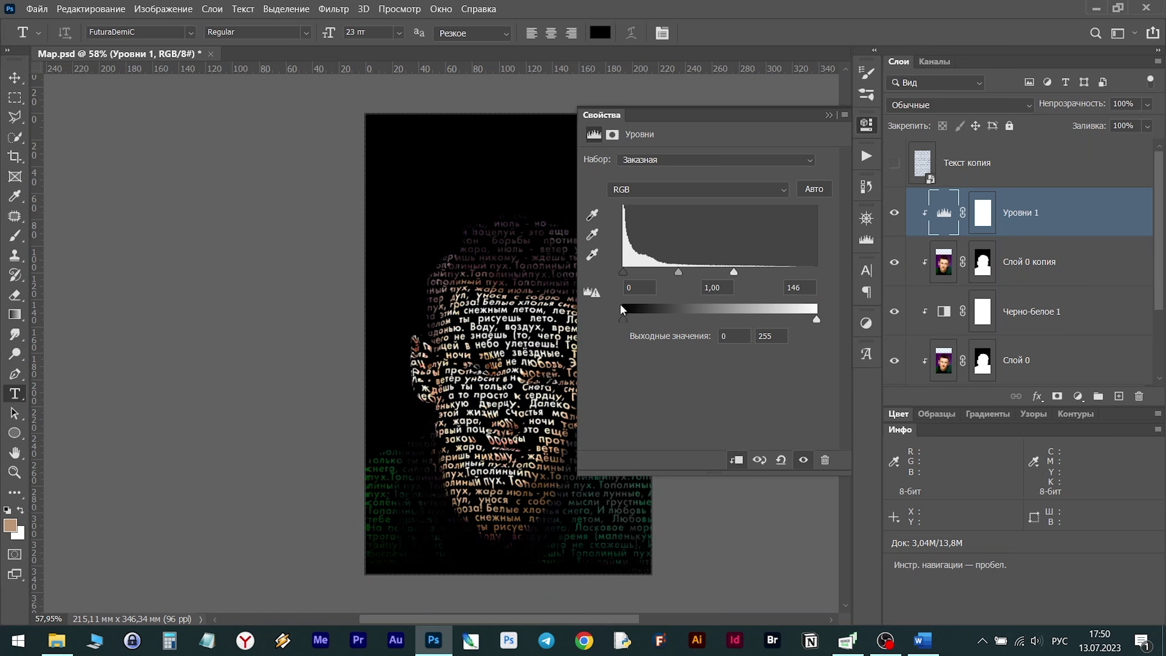
{"action": "left_click_drag", "start_coordinate": [741, 274], "coordinate": [769, 268]}
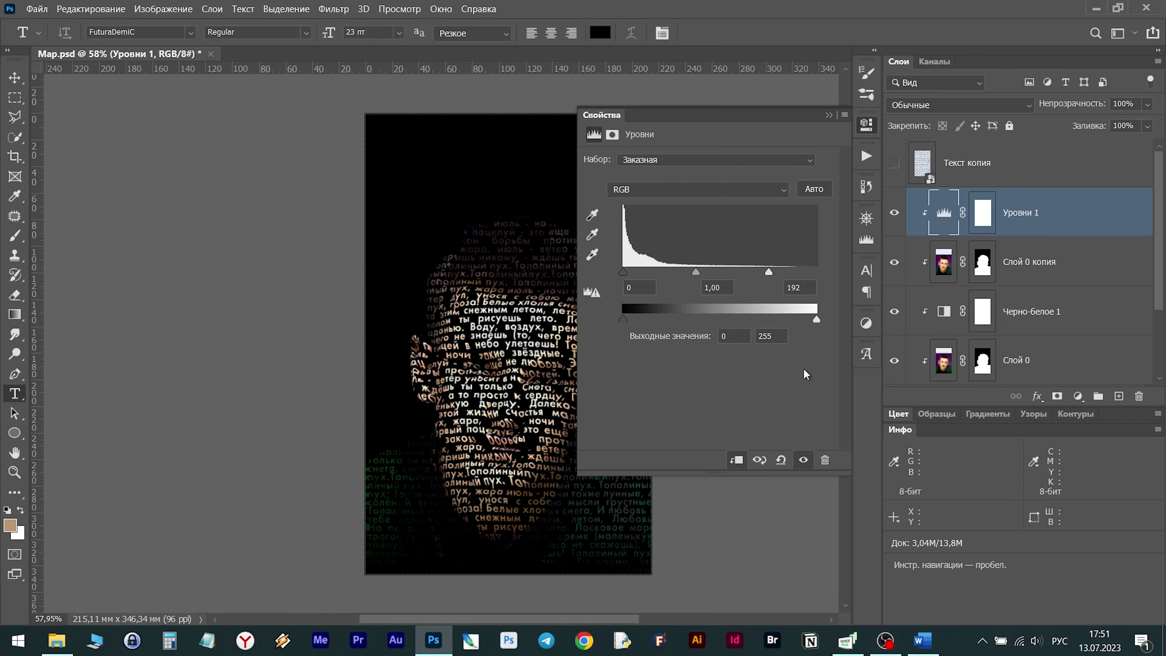
{"action": "left_click", "coordinate": [830, 113]}
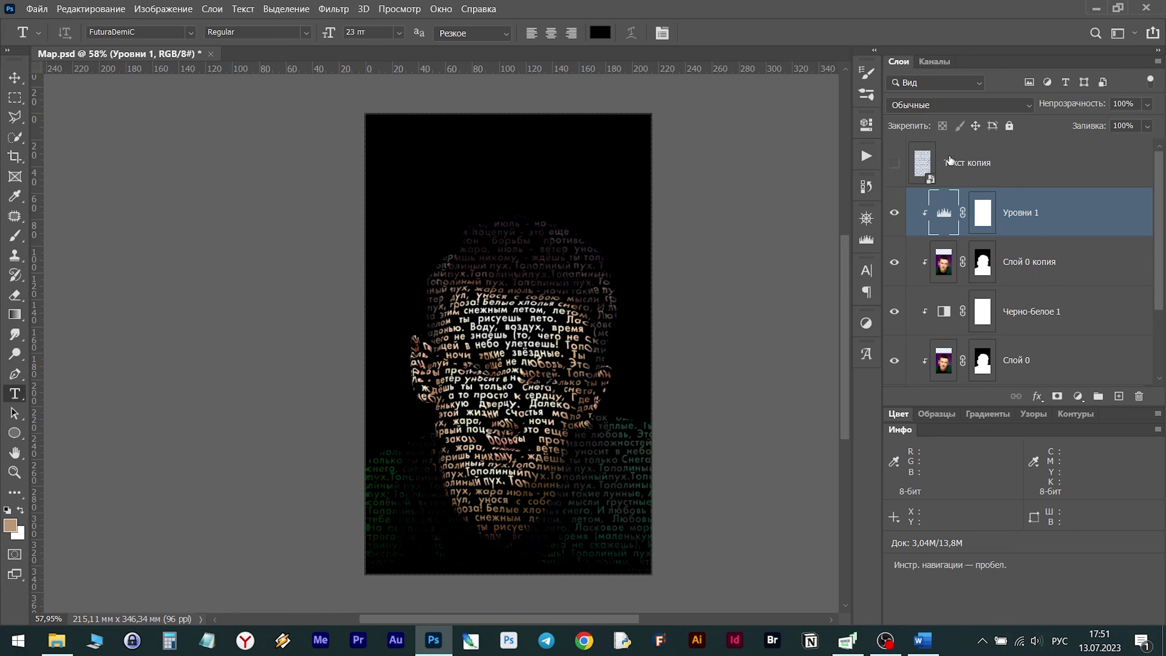
Show the Текст копия layer and give it an inverted layer mask made from the silhouette mask of Слой 0 копия.
{"action": "left_click", "coordinate": [968, 165]}
{"action": "left_click", "coordinate": [895, 164]}
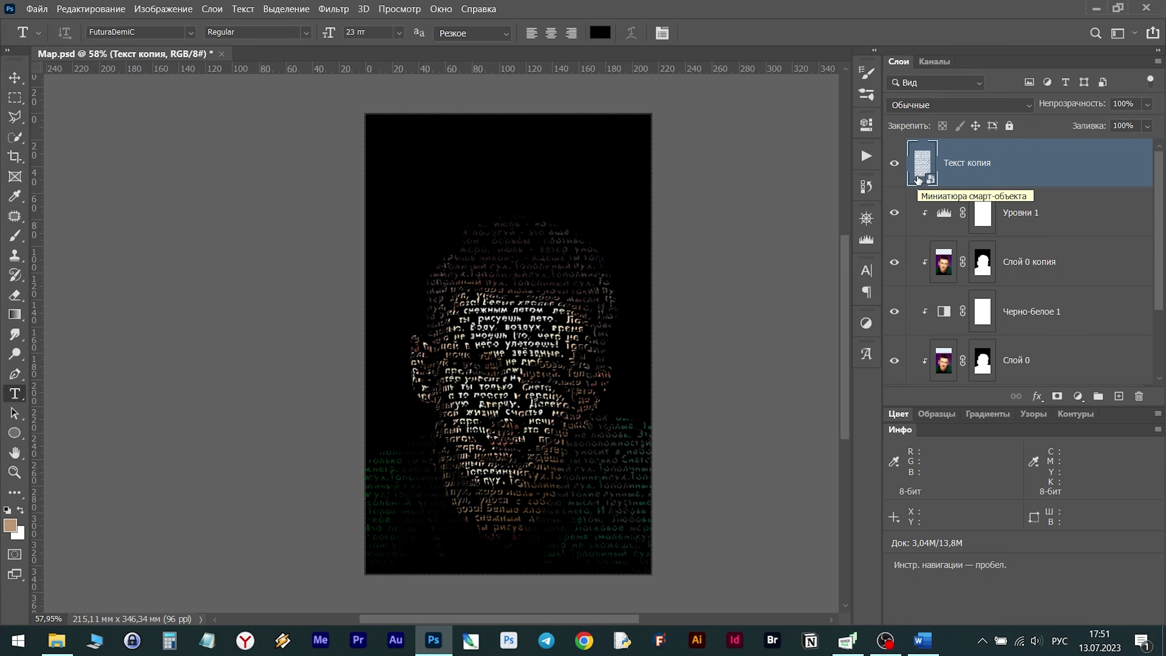
{"action": "left_click", "coordinate": [982, 265], "text": "ctrl"}
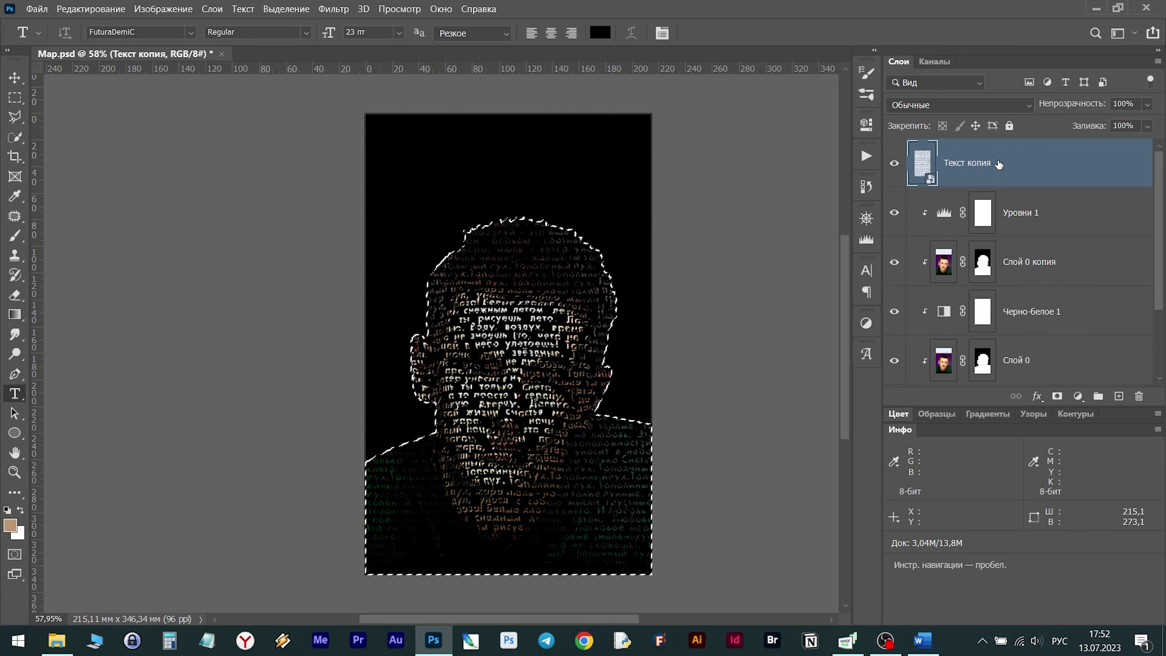
{"action": "left_click", "coordinate": [1058, 398]}
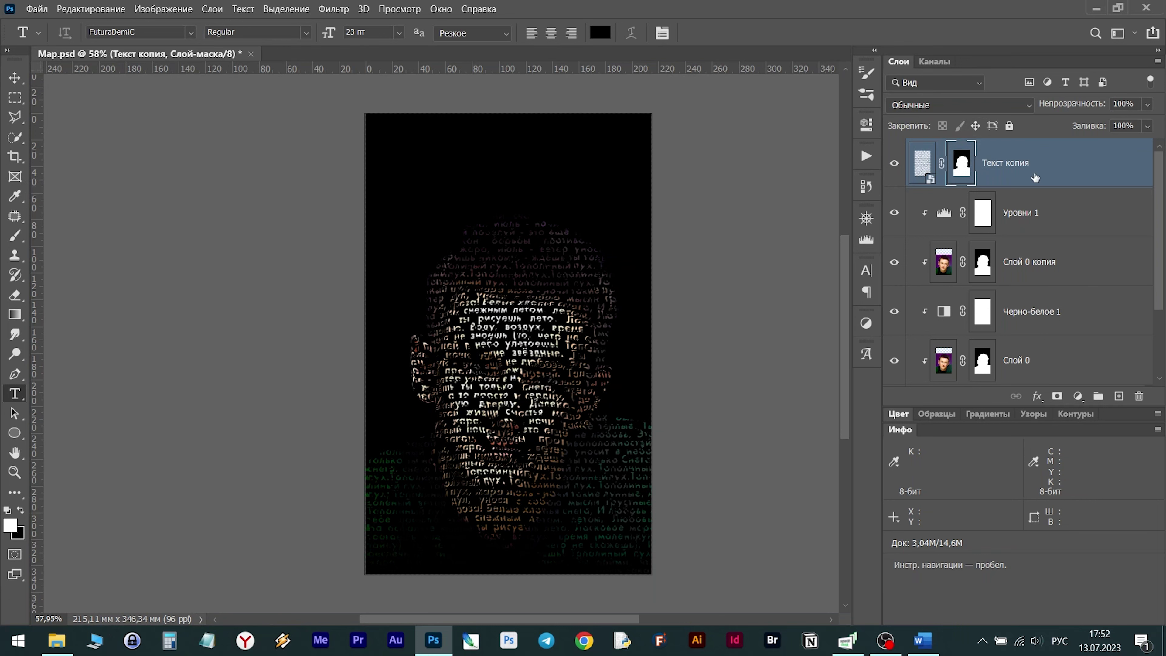
{"action": "left_click", "coordinate": [929, 161]}
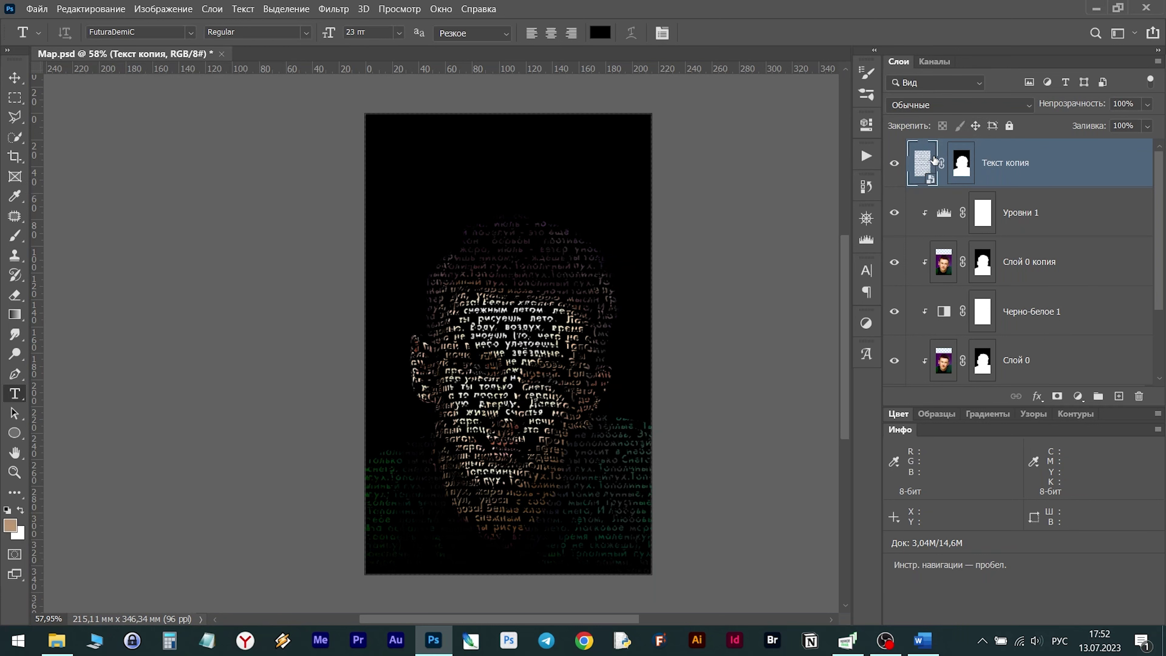
{"action": "left_click", "coordinate": [960, 161]}
{"action": "key", "text": "ctrl+i"}
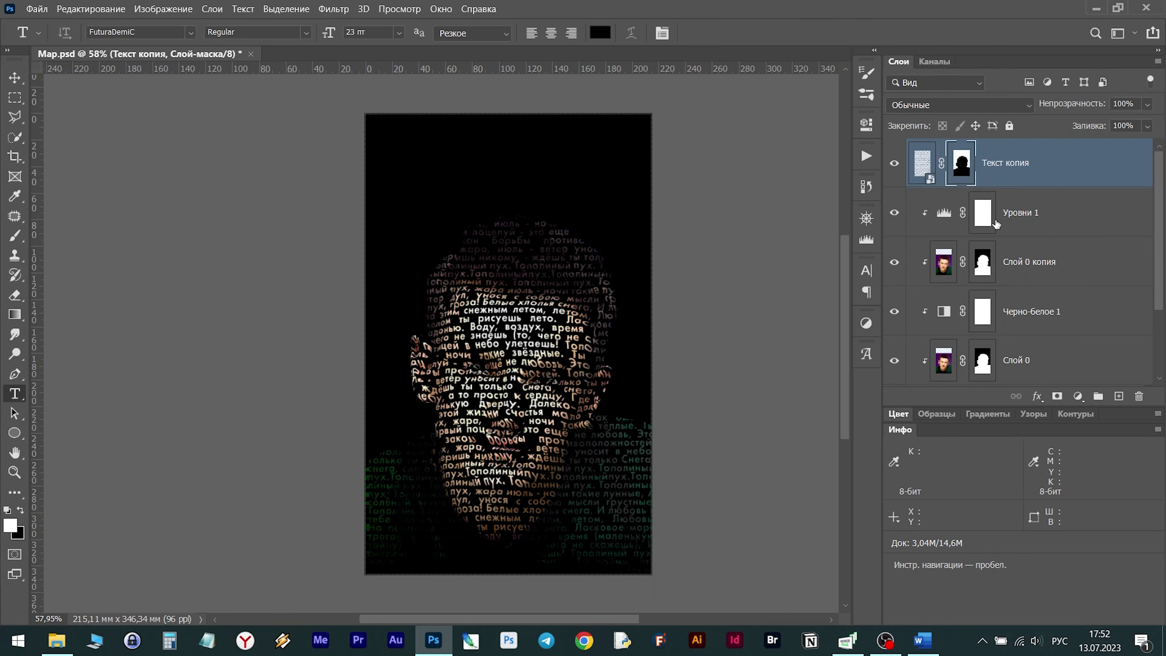
Add a gradient fill layer above Текст копия using the Черный, белый preset from the Основные set.
{"action": "left_click", "coordinate": [1079, 398]}
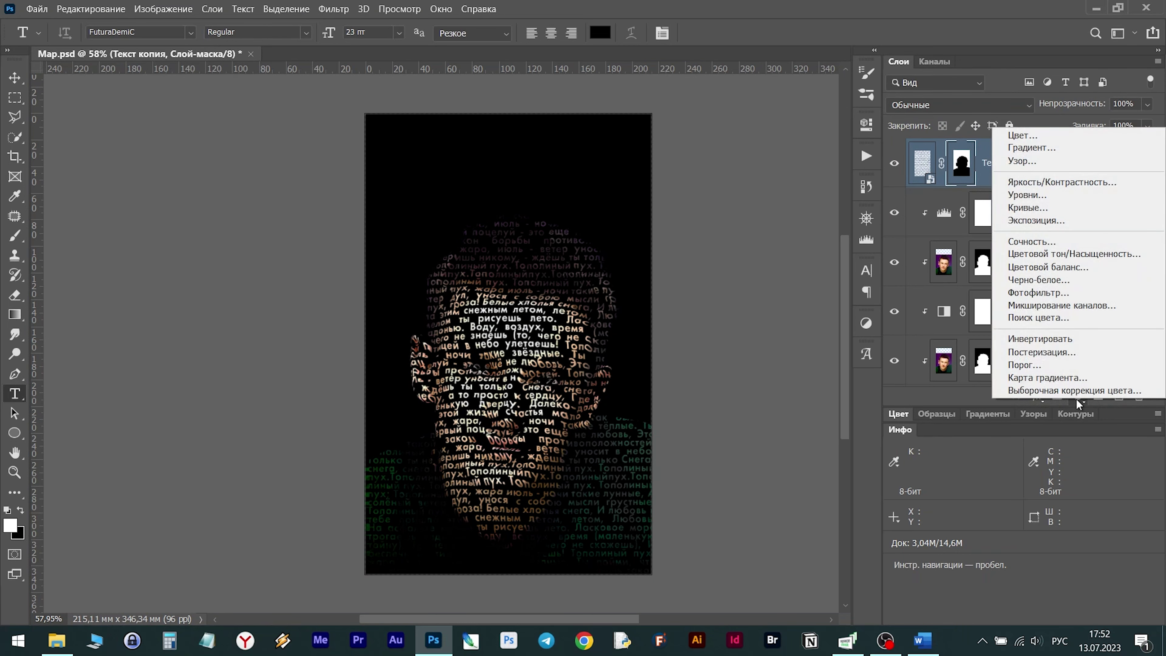
{"action": "left_click", "coordinate": [1028, 148]}
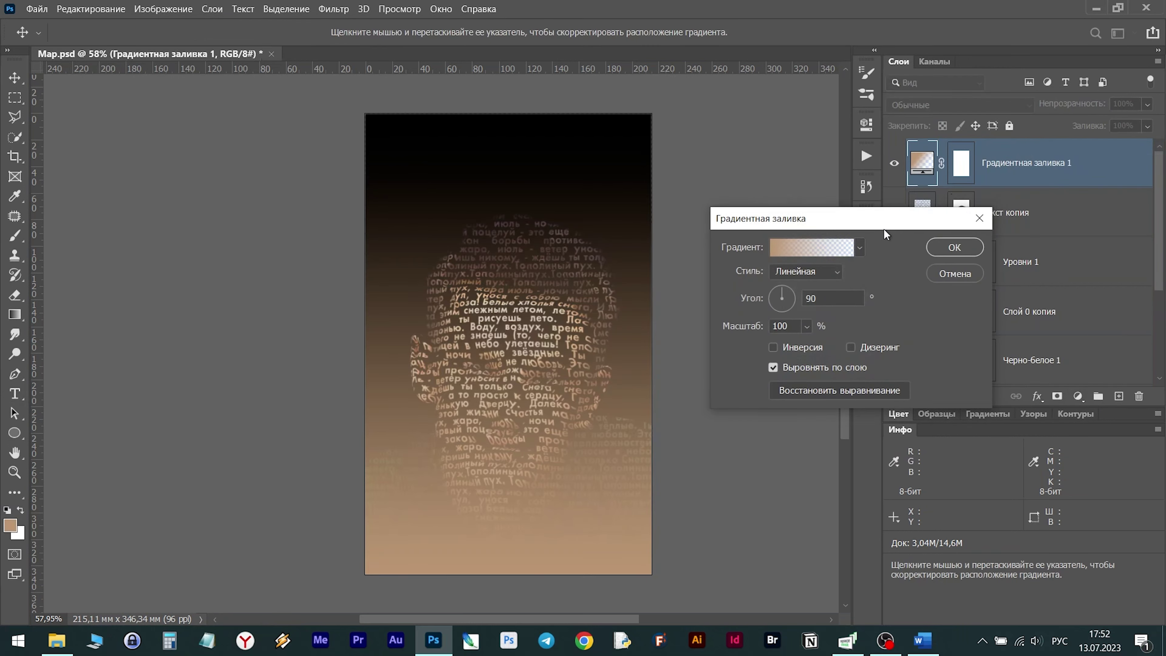
{"action": "left_click", "coordinate": [860, 248]}
{"action": "left_click", "coordinate": [858, 249]}
{"action": "left_click", "coordinate": [829, 247]}
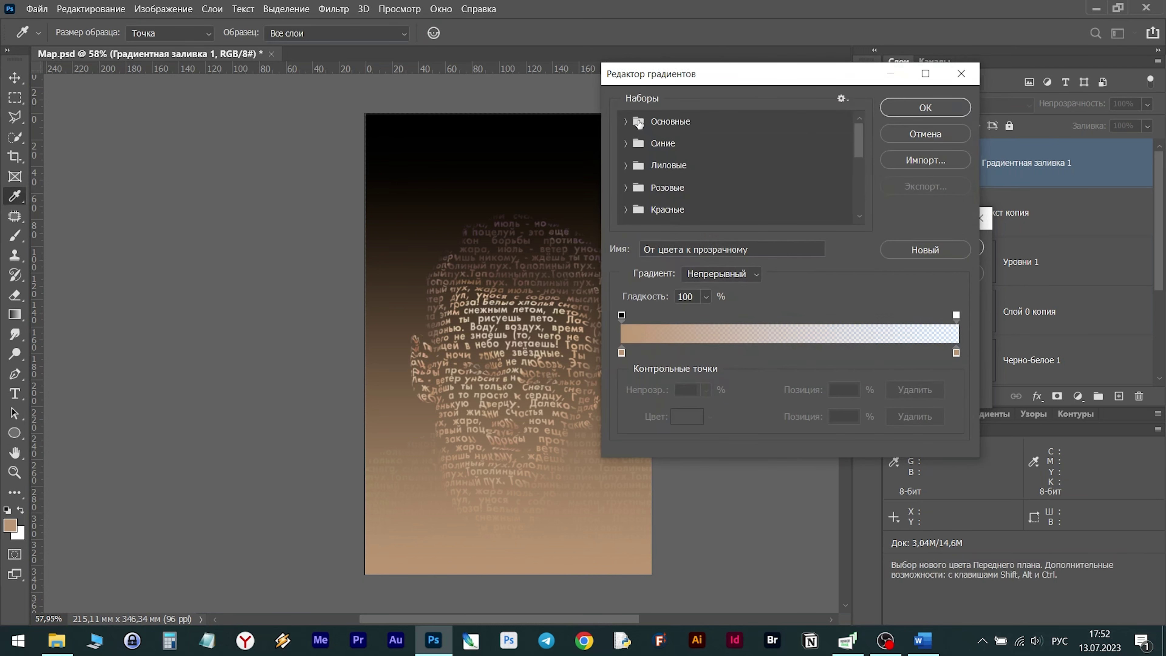
{"action": "left_click", "coordinate": [639, 122]}
{"action": "left_click", "coordinate": [627, 123]}
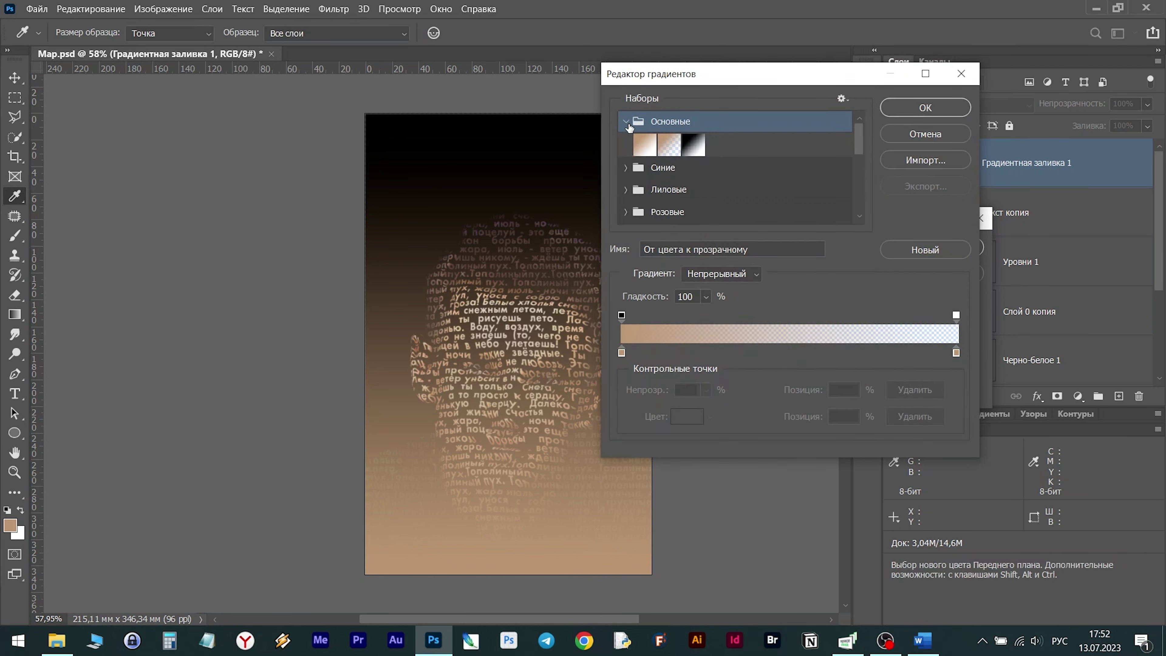
{"action": "left_click", "coordinate": [693, 145]}
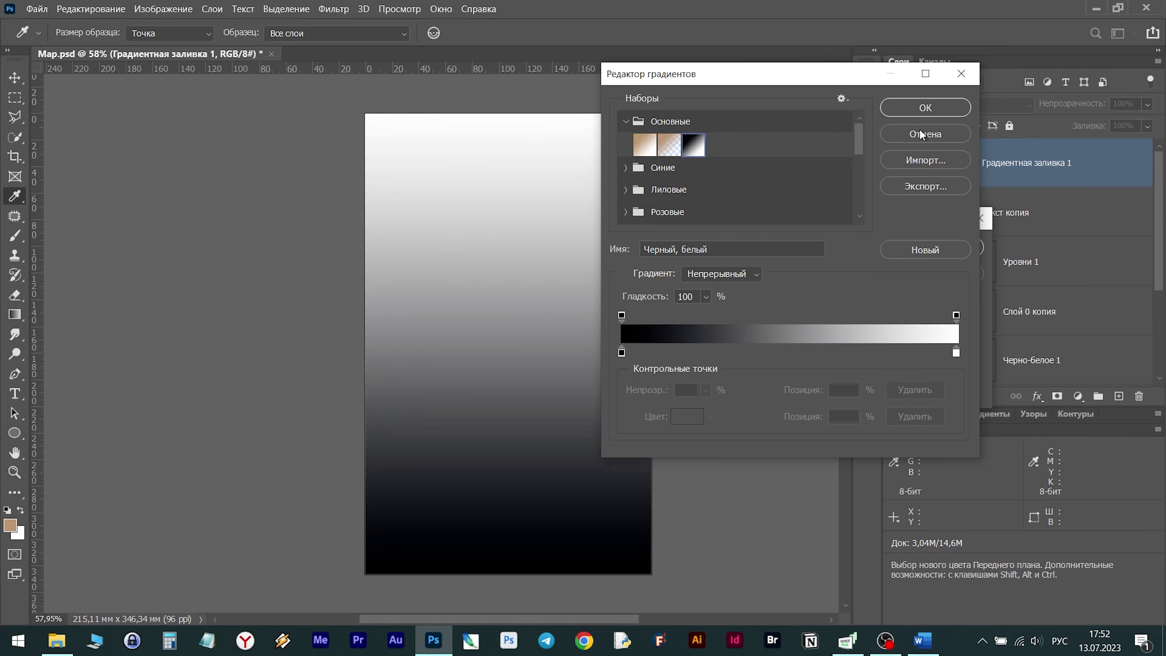
{"action": "left_click", "coordinate": [925, 108]}
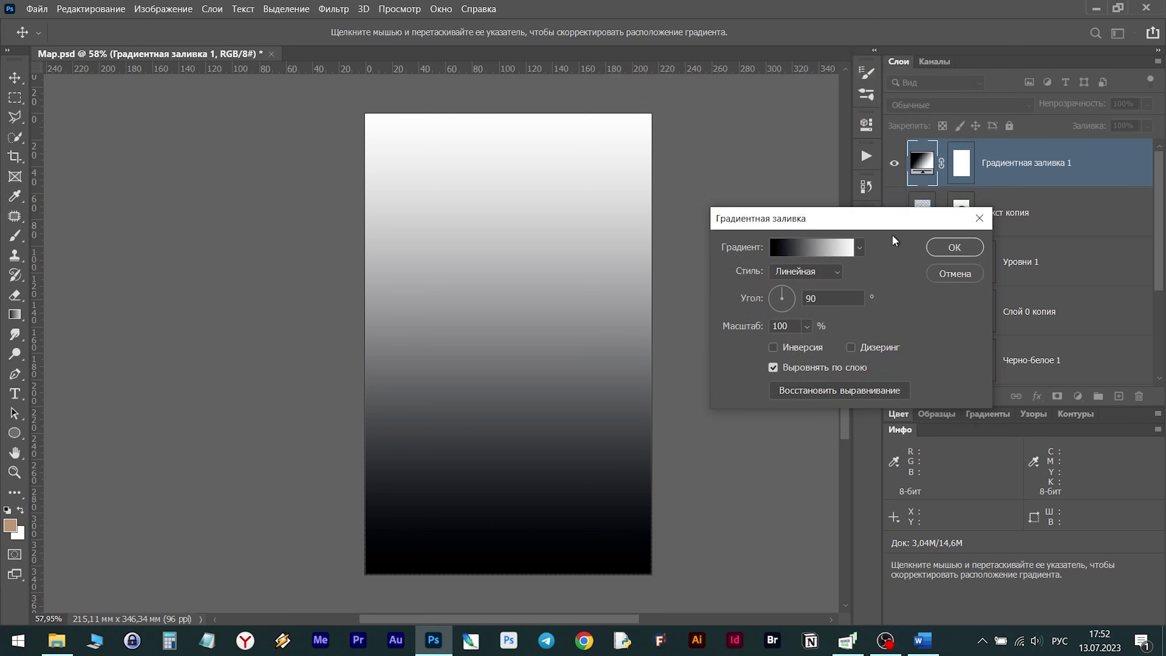
Make the gradient fill radial and inverted, keeping the scale at 100%, and apply it.
{"action": "left_click", "coordinate": [839, 274]}
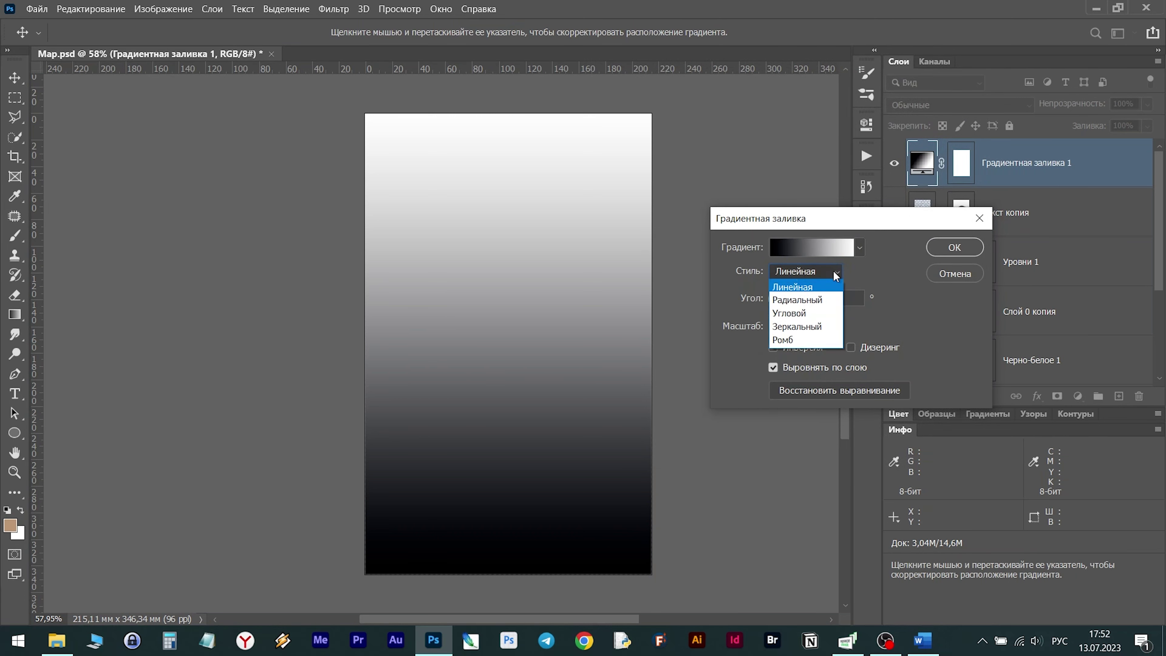
{"action": "left_click", "coordinate": [828, 299]}
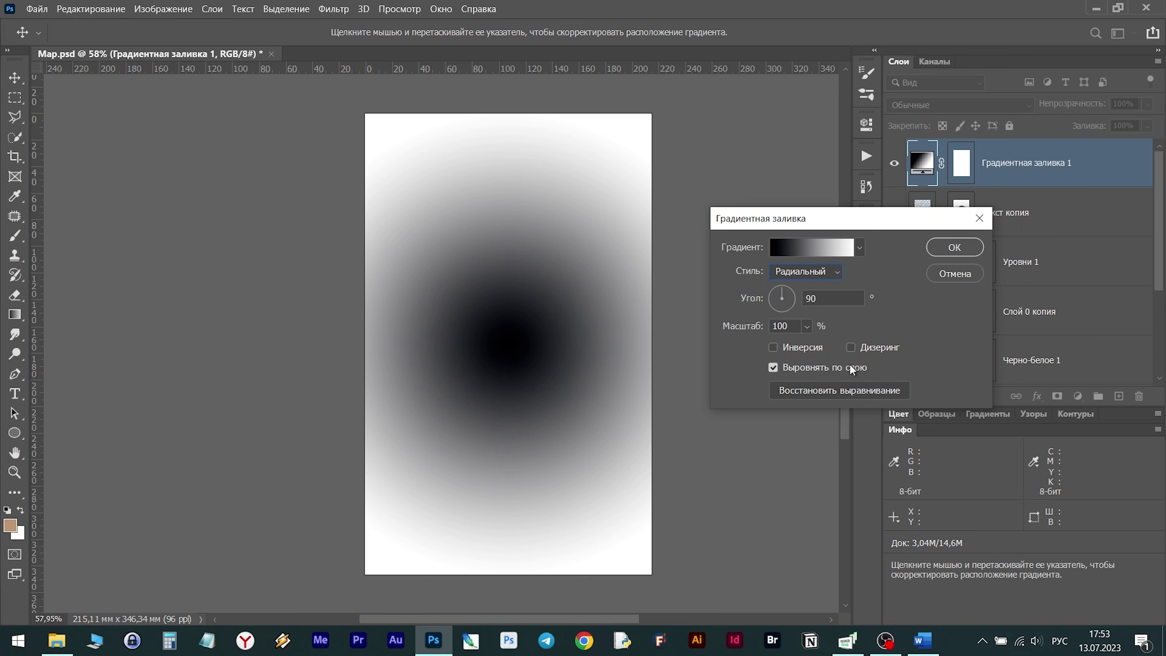
{"action": "left_click", "coordinate": [773, 349]}
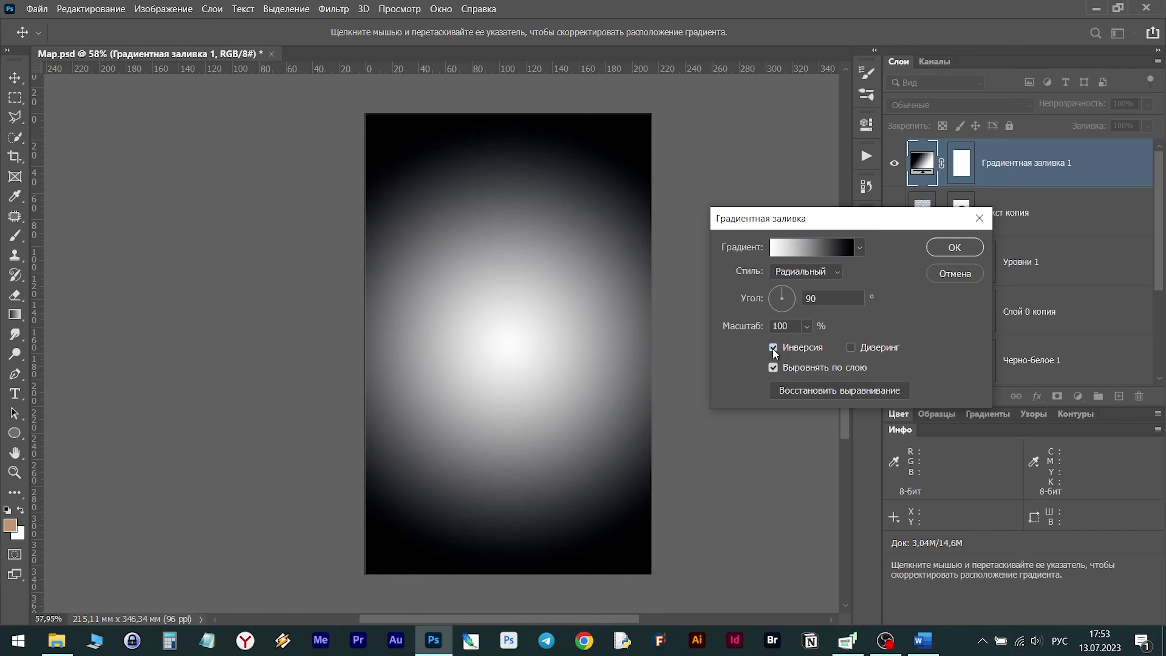
{"action": "left_click", "coordinate": [807, 325]}
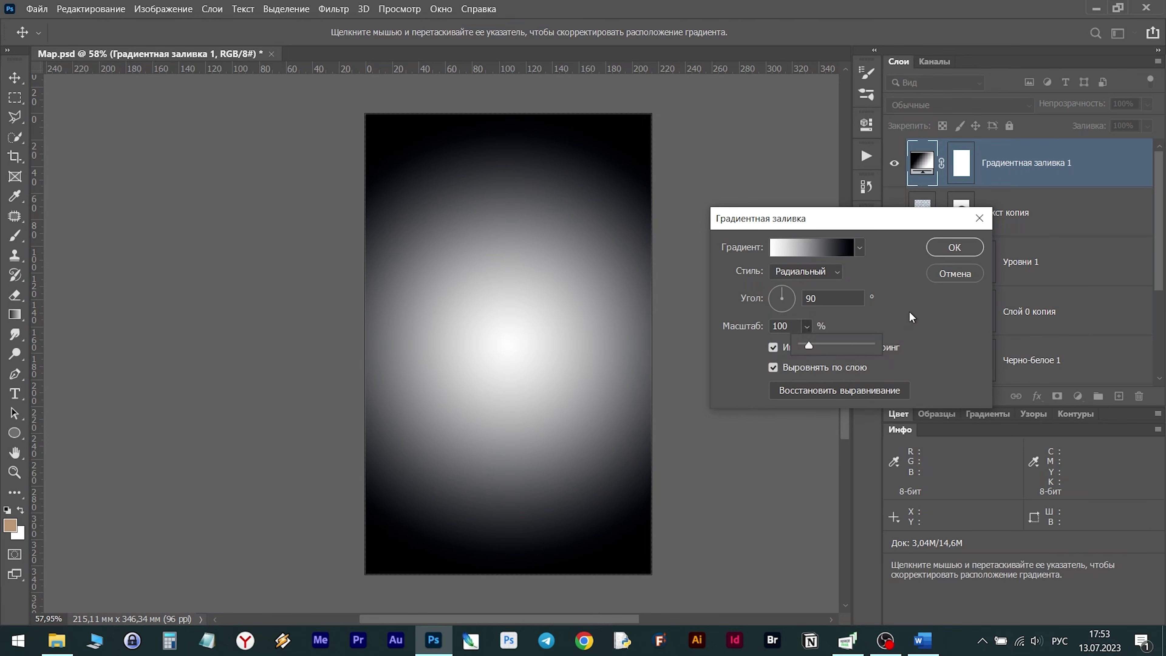
{"action": "left_click", "coordinate": [923, 289]}
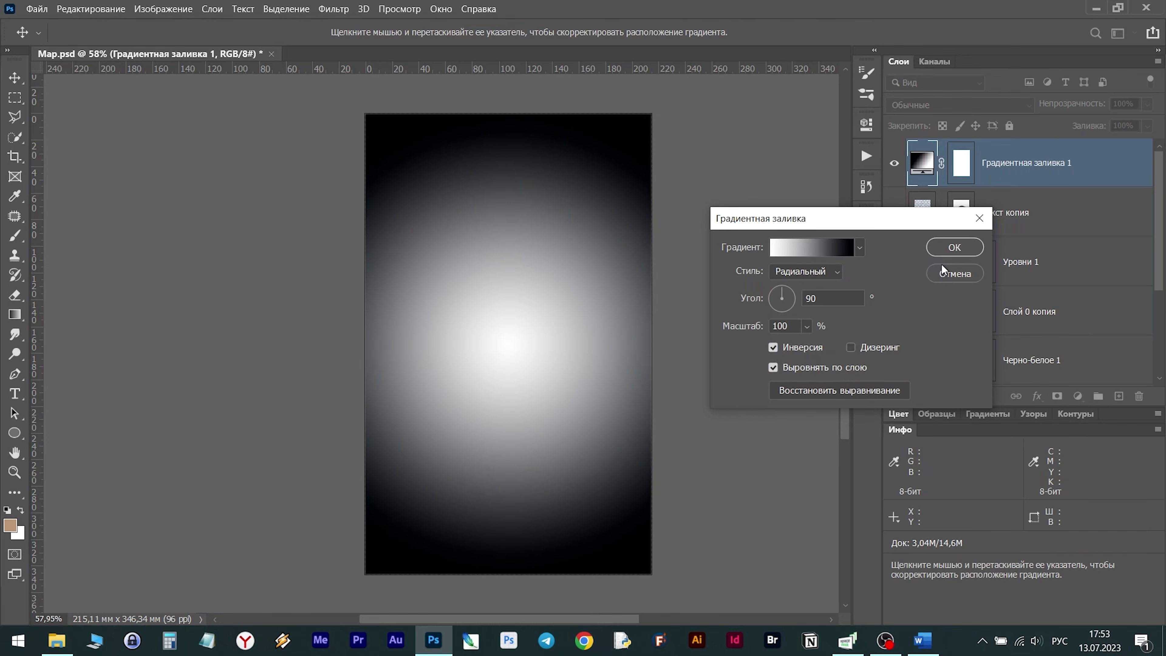
{"action": "left_click", "coordinate": [954, 247]}
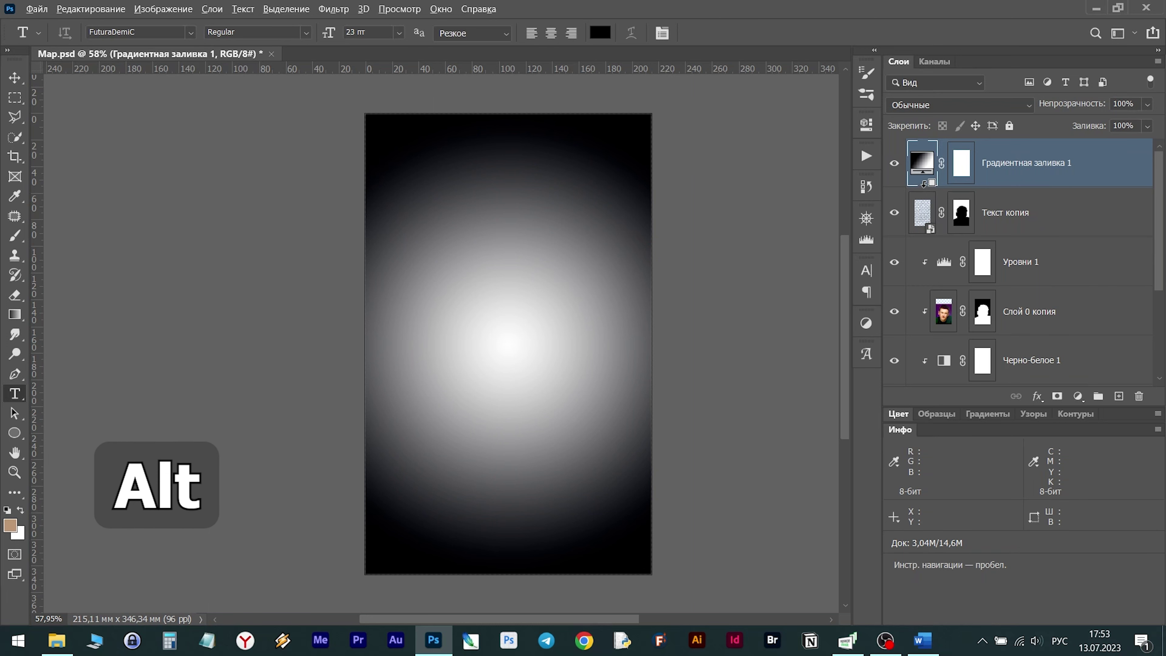
Clip the gradient fill layer to Текст копия and set the gradient's scale to 80%.
{"action": "left_click", "coordinate": [993, 185], "text": "alt"}
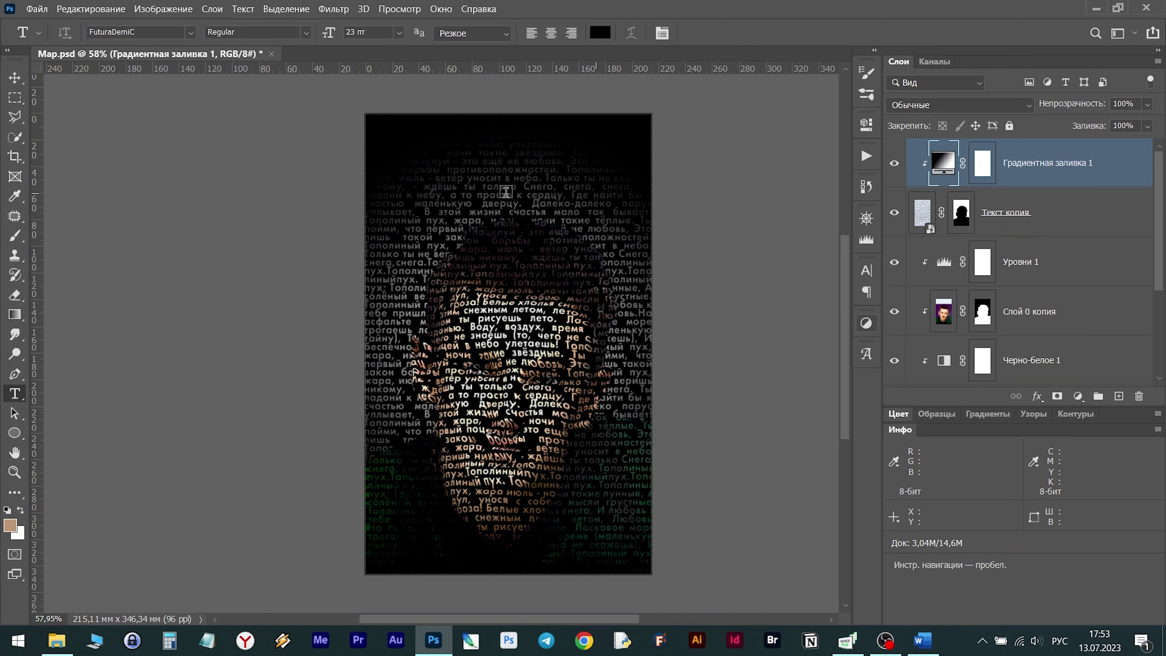
{"action": "double_click", "coordinate": [939, 175]}
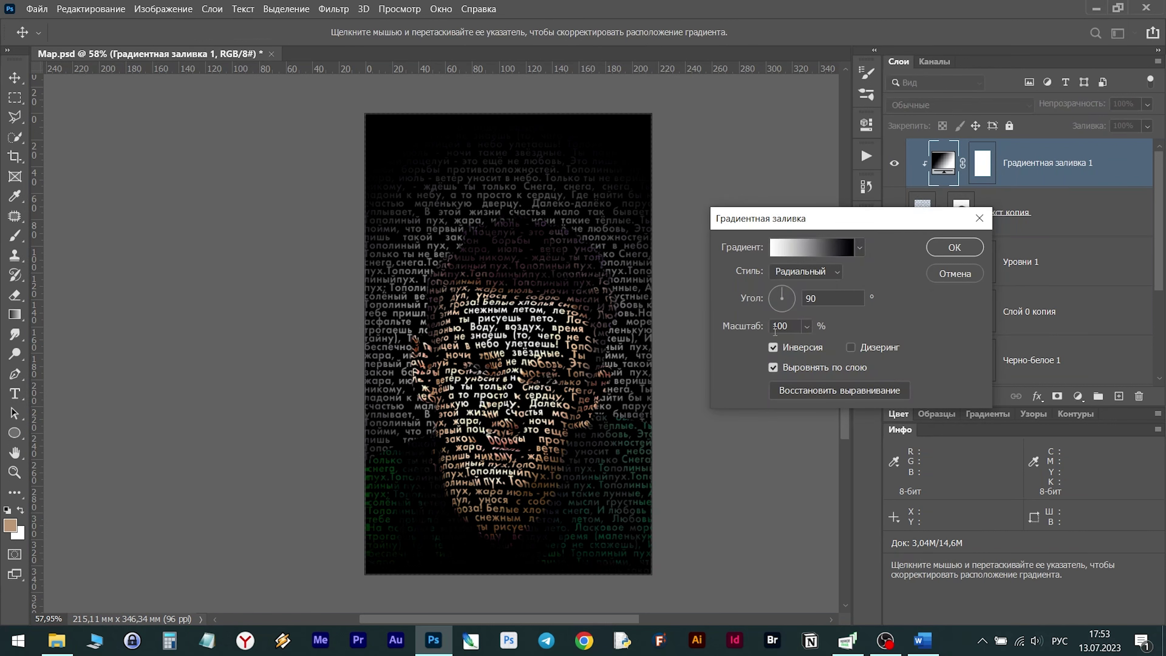
{"action": "left_click_drag", "start_coordinate": [756, 331], "coordinate": [745, 329]}
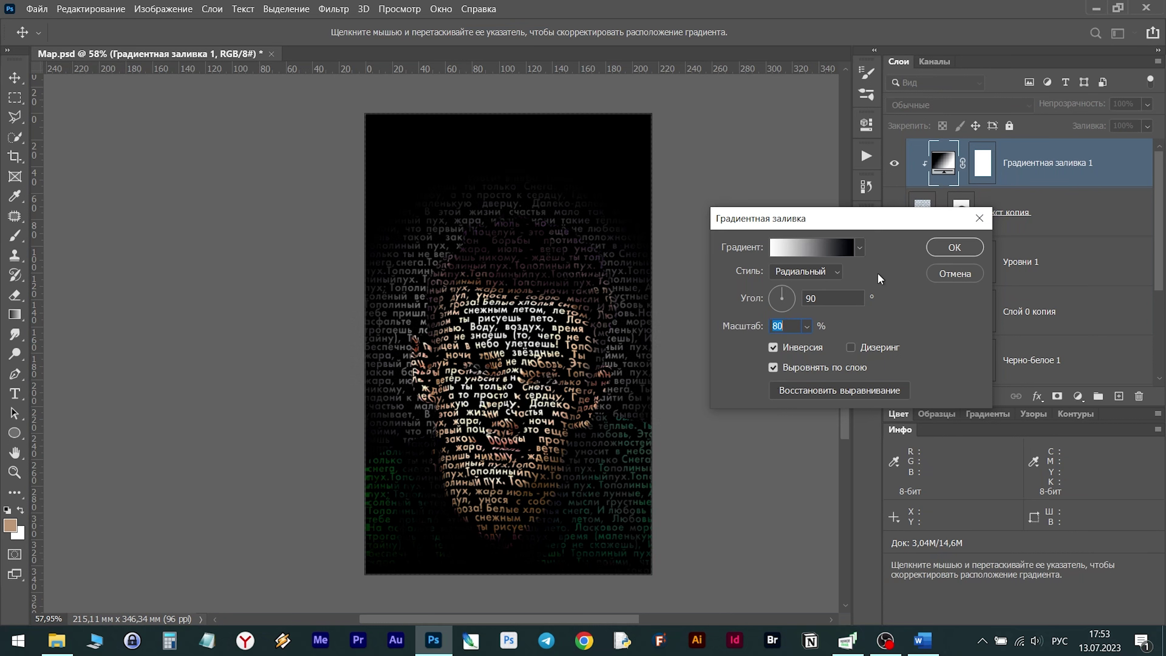
{"action": "left_click", "coordinate": [956, 248]}
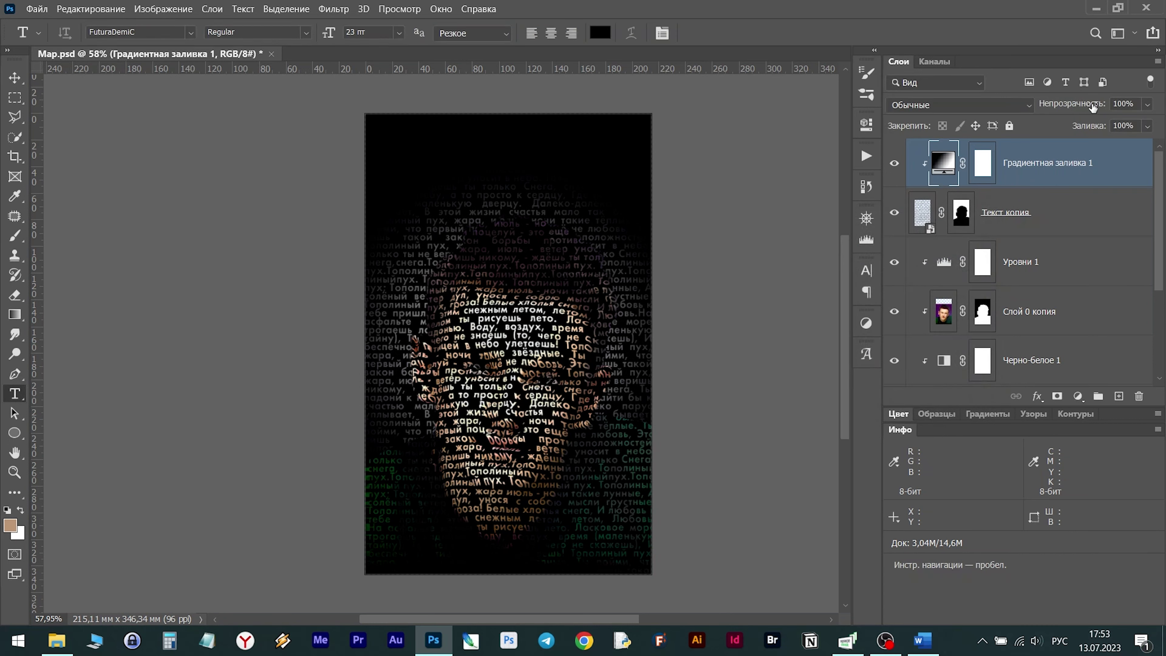
Set the opacity of the Градиентная заливка 1 layer to 60%.
{"action": "left_click_drag", "start_coordinate": [1091, 107], "coordinate": [1061, 113]}
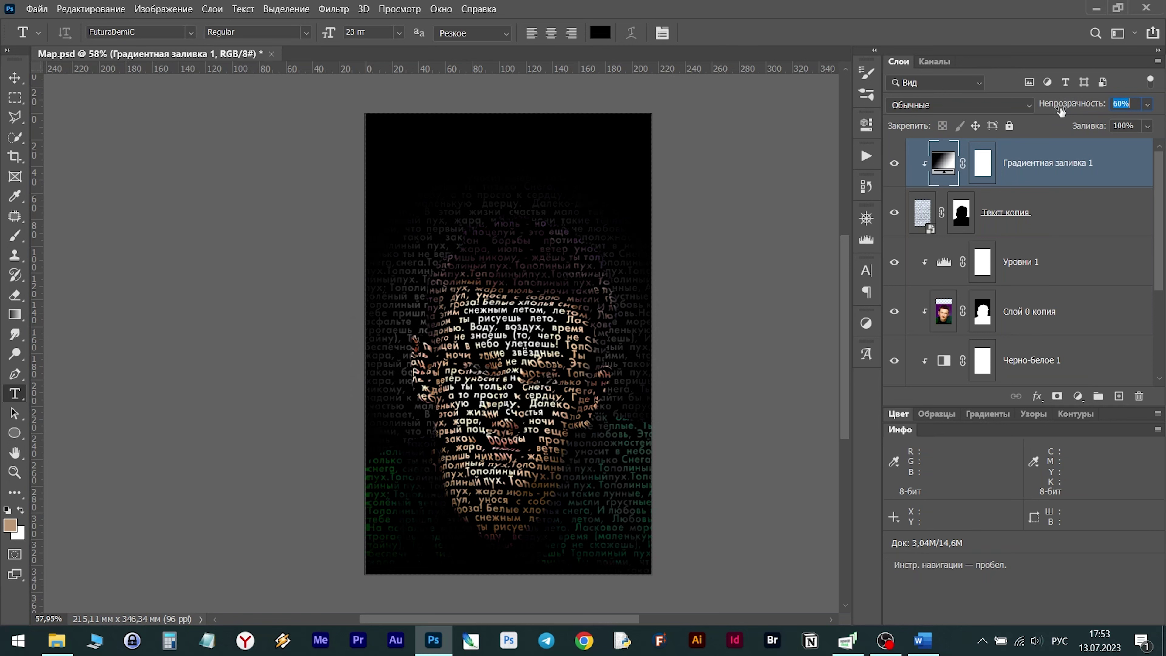
{"action": "key", "text": "Return"}
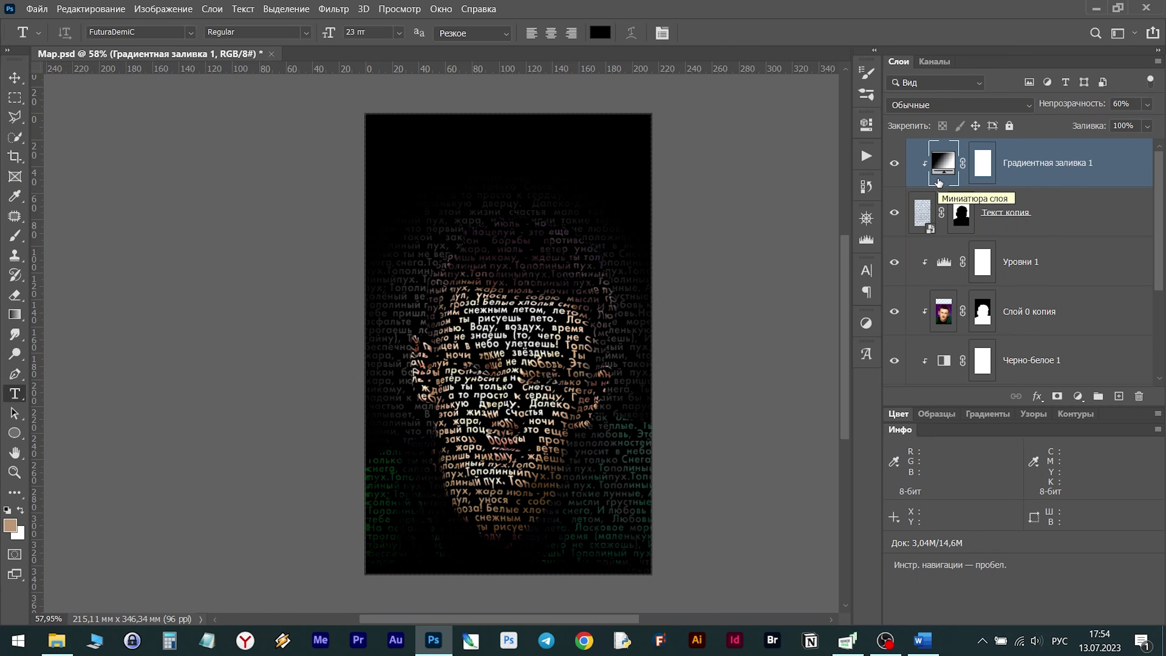
Apply a Gaussian Blur with a radius of 1.6 pixels to the Текст копия layer.
{"action": "scroll", "coordinate": [491, 323], "scroll_direction": "up", "scroll_amount": 5}
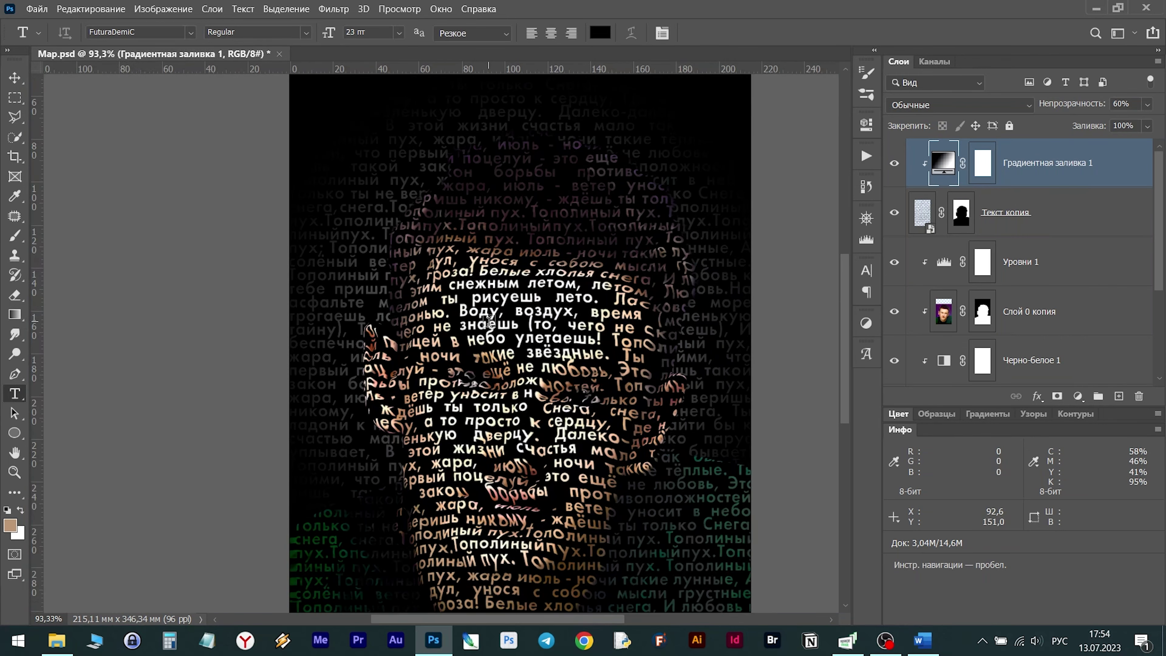
{"action": "scroll", "coordinate": [492, 323], "scroll_direction": "down", "scroll_amount": 1}
{"action": "left_click", "coordinate": [1061, 226]}
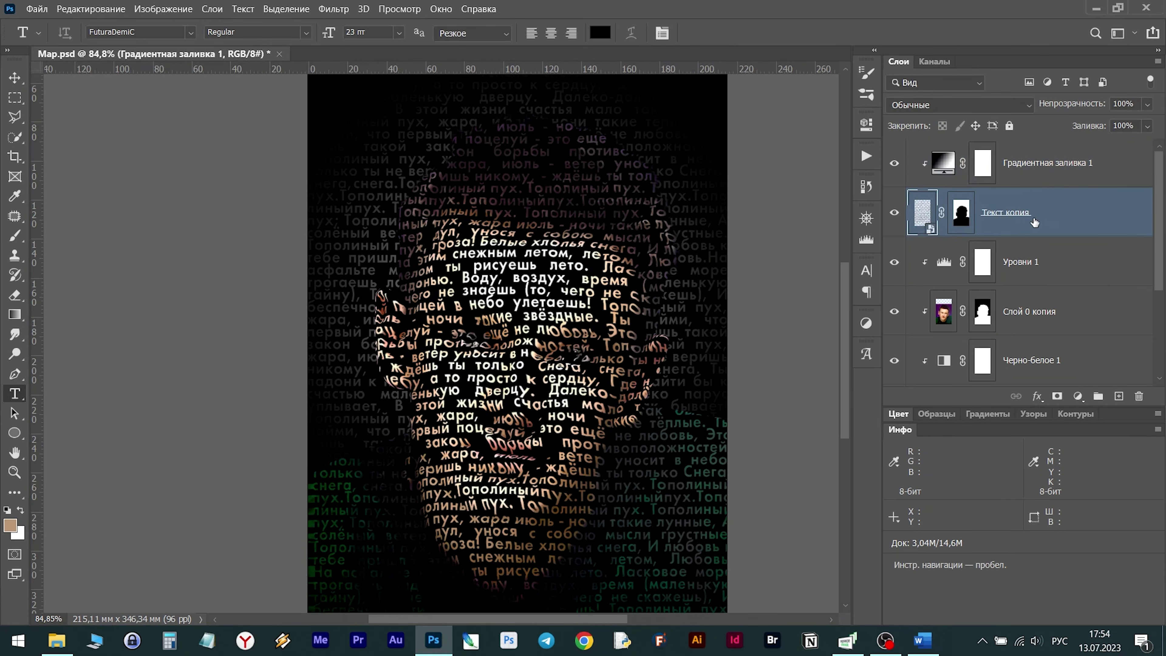
{"action": "left_click", "coordinate": [334, 9]}
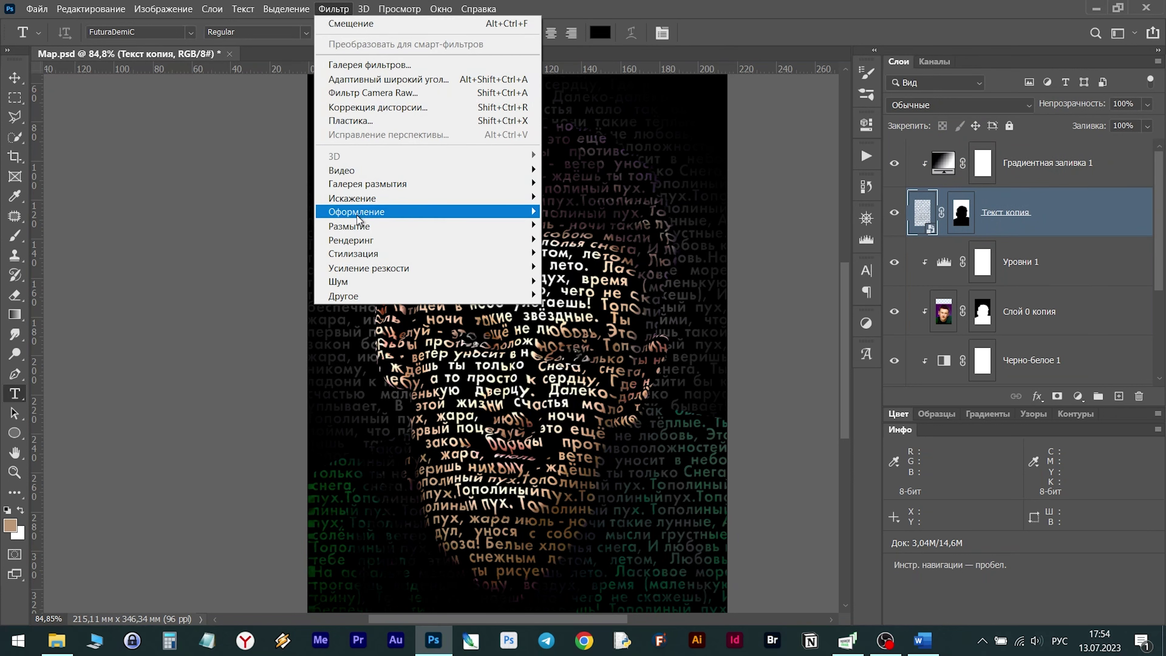
{"action": "mouse_move", "coordinate": [363, 226]}
{"action": "left_click", "coordinate": [602, 309]}
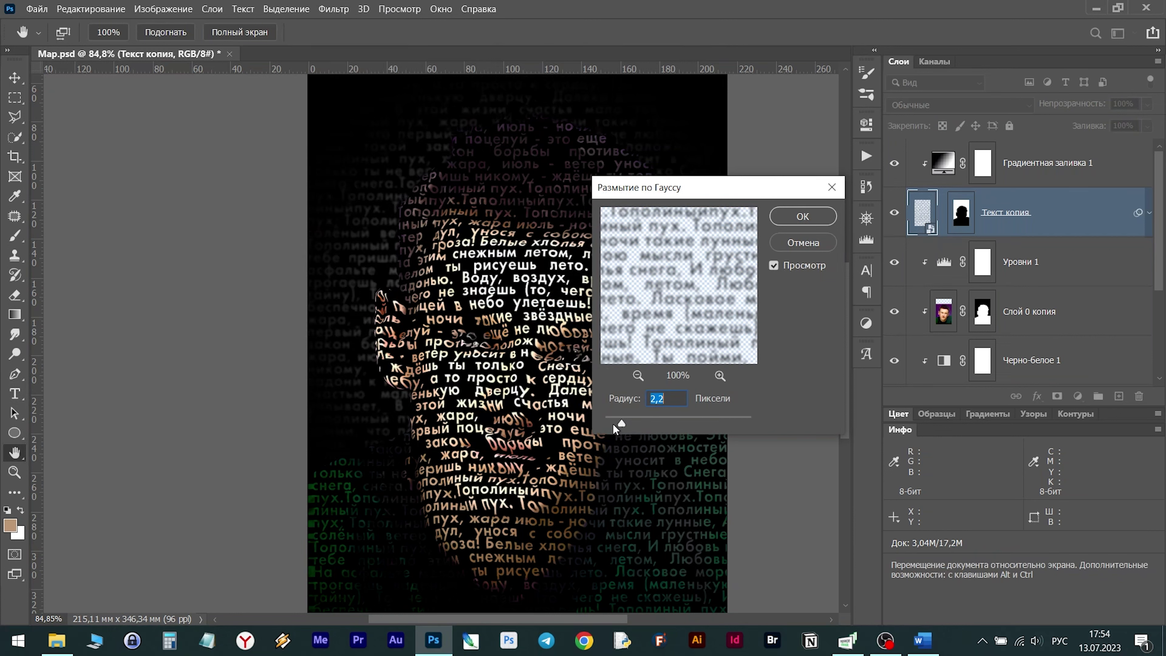
{"action": "left_click_drag", "start_coordinate": [613, 421], "coordinate": [618, 424]}
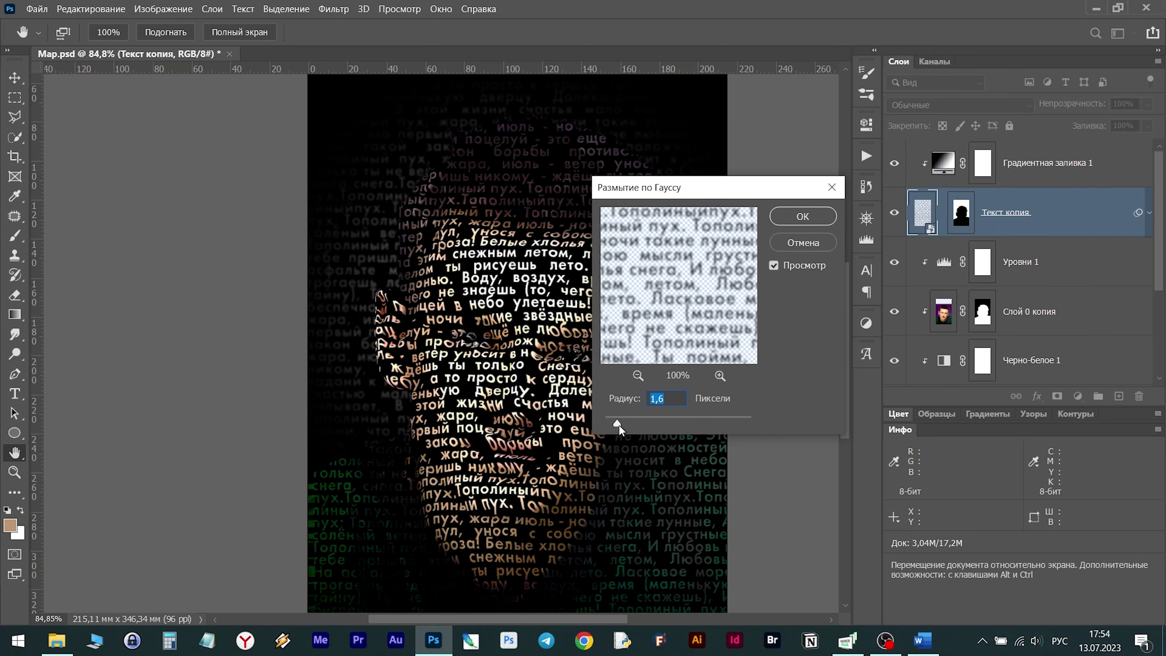
{"action": "left_click", "coordinate": [820, 220]}
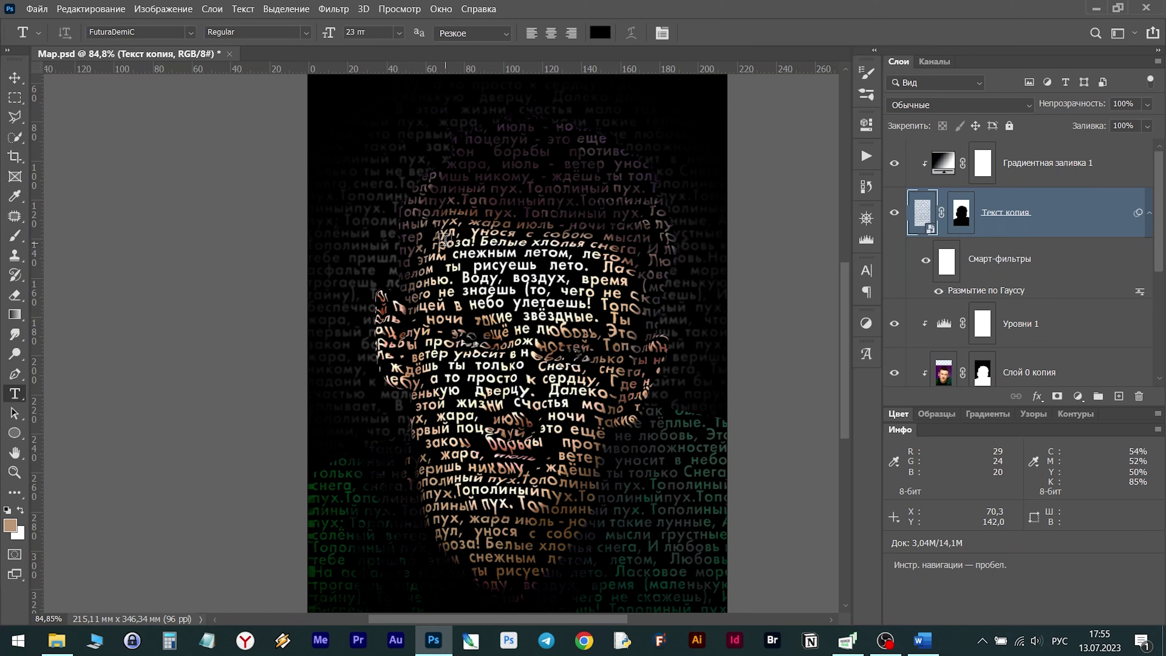
Create a new 500 × 500 pixel document with a resolution of 150 pixels per inch and a white background.
{"action": "left_click", "coordinate": [37, 9]}
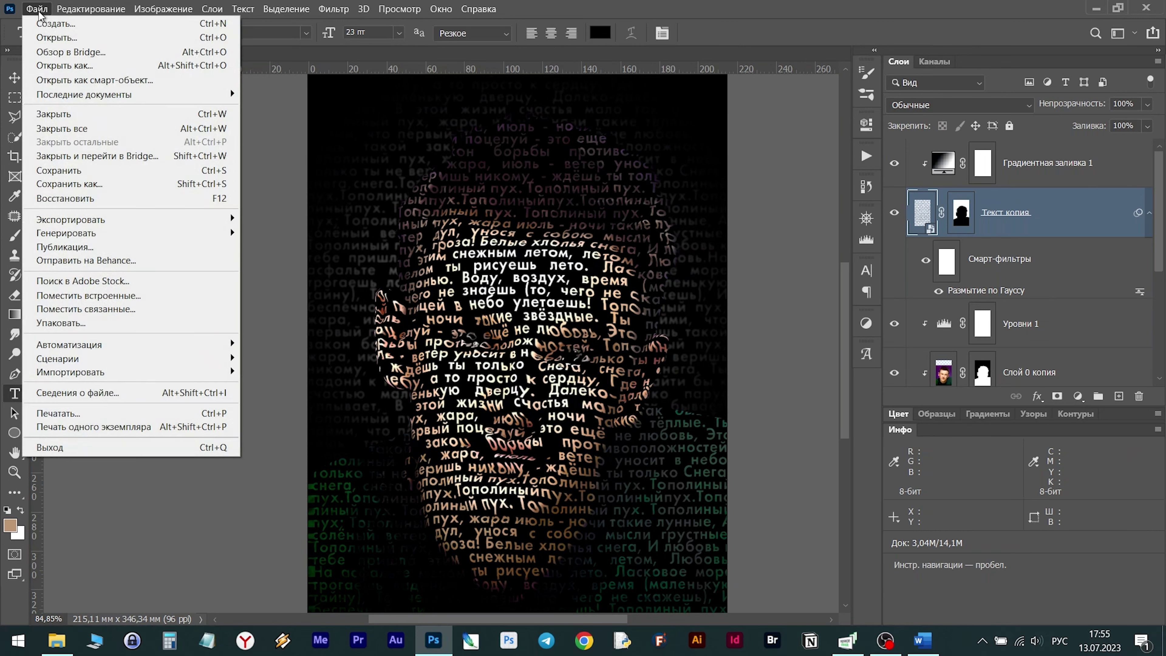
{"action": "left_click", "coordinate": [50, 23]}
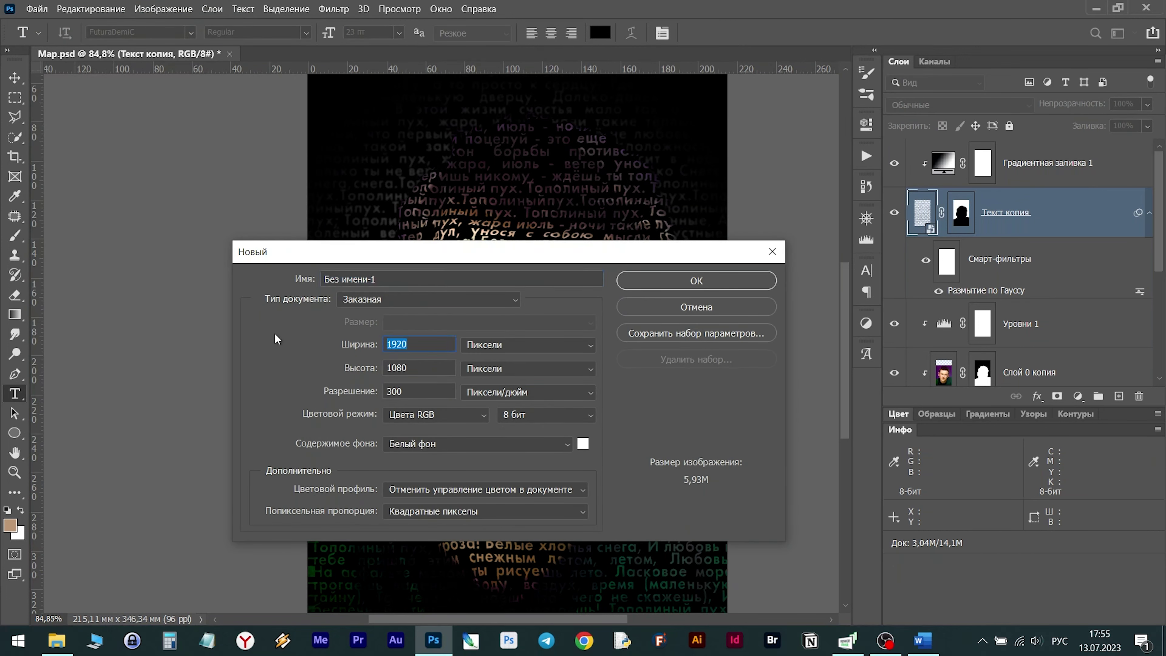
{"action": "type", "text": "500"}
{"action": "key", "text": "Tab"}
{"action": "type", "text": "500"}
{"action": "key", "text": "Tab"}
{"action": "type", "text": "150"}
{"action": "left_click", "coordinate": [697, 289]}
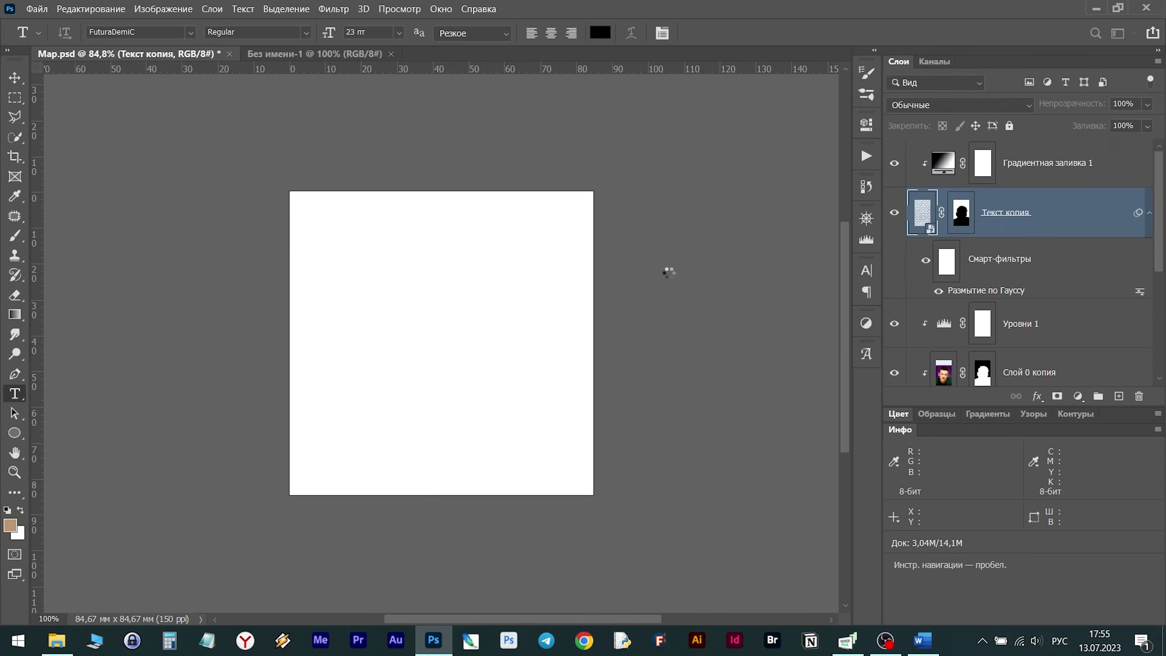
Add a text layer with the single letter Т near the upper left corner of the white canvas.
{"action": "left_click", "coordinate": [338, 252]}
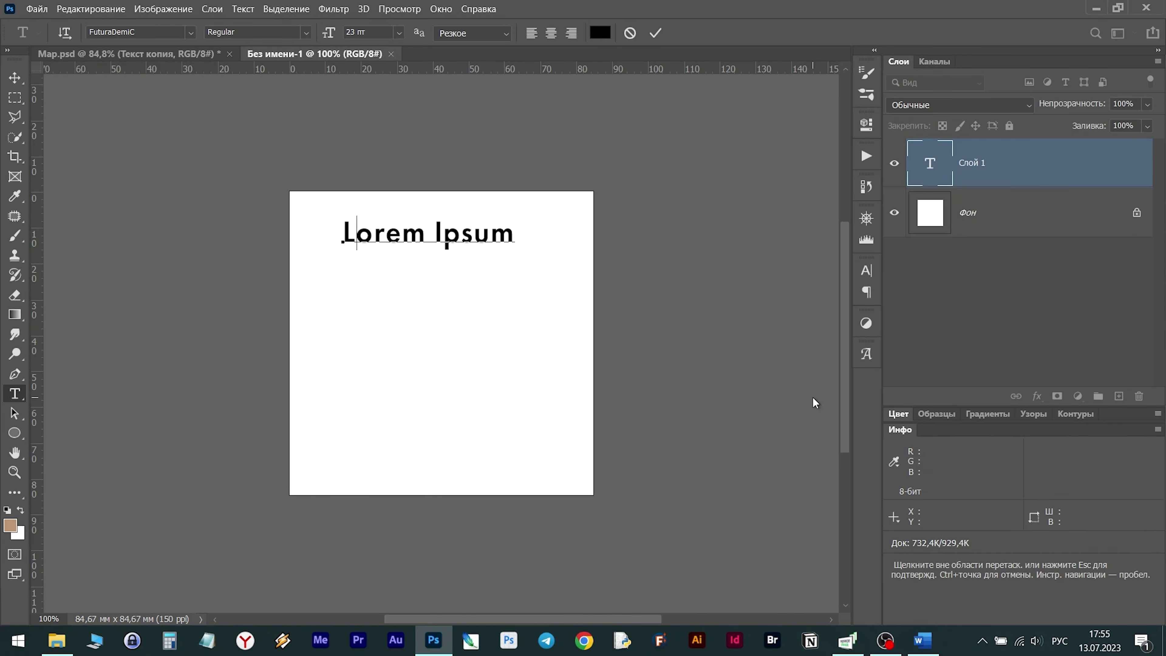
{"action": "type", "text": "Т"}
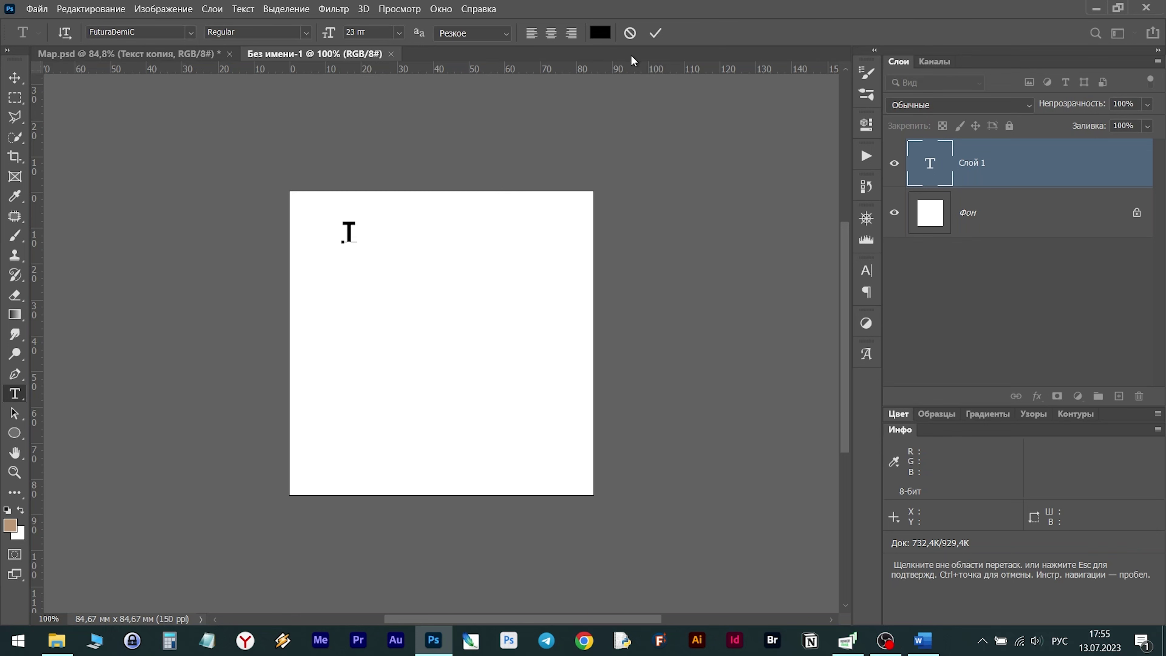
{"action": "left_click", "coordinate": [655, 32]}
Duplicate the letter Т six times with the Move tool, scattering the copies across the canvas.
{"action": "left_click", "coordinate": [15, 78]}
{"action": "scroll", "coordinate": [356, 241], "scroll_direction": "up", "scroll_amount": 4, "text": "alt"}
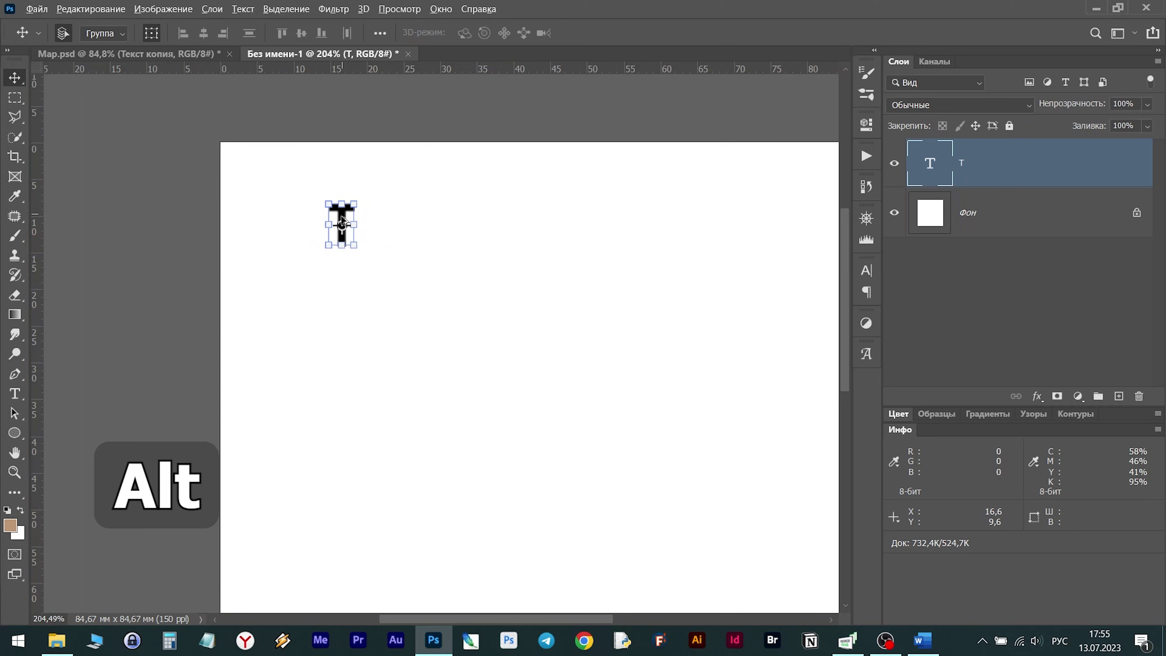
{"action": "left_click_drag", "start_coordinate": [348, 213], "coordinate": [581, 237]}
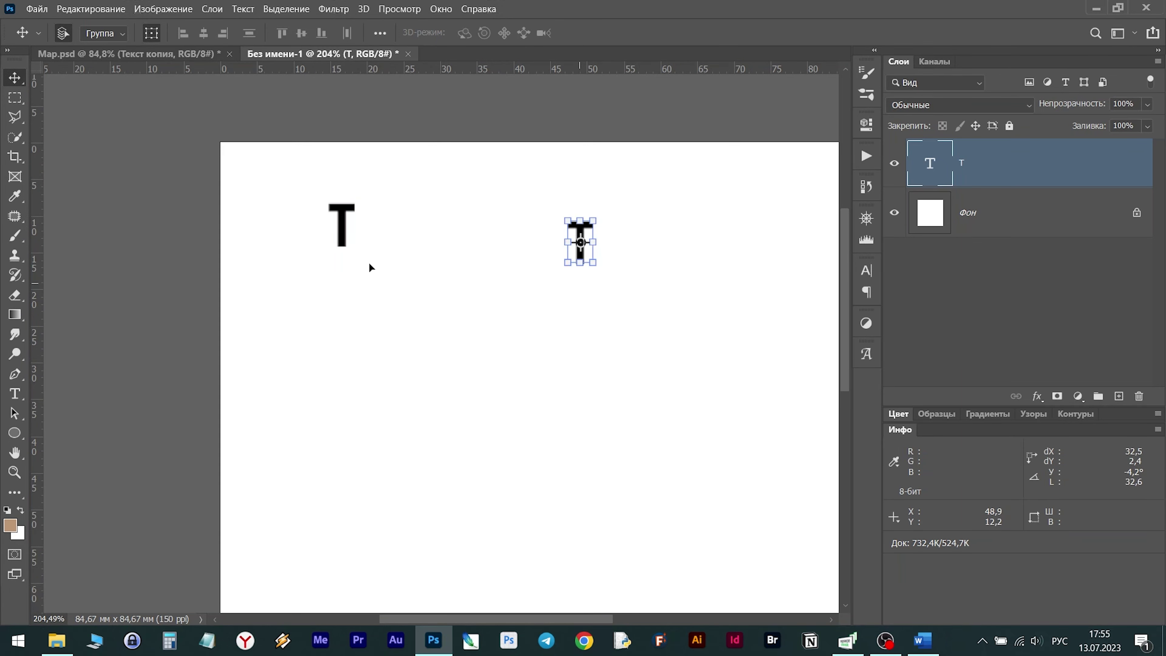
{"action": "left_click_drag", "start_coordinate": [343, 225], "coordinate": [366, 445]}
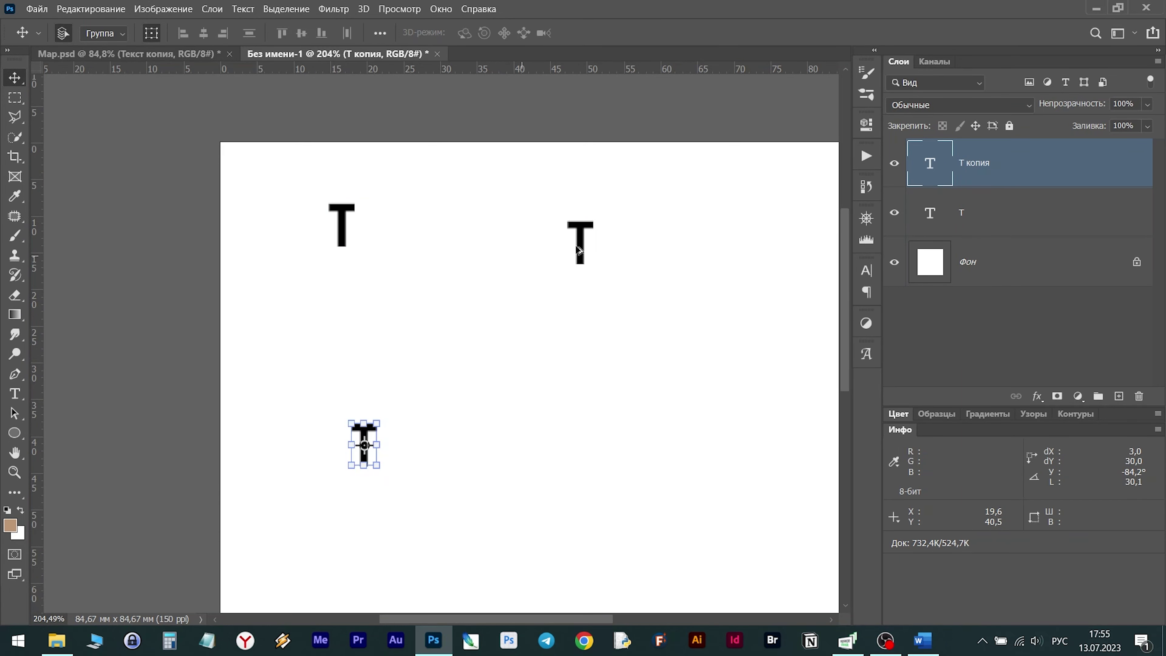
{"action": "left_click_drag", "start_coordinate": [580, 234], "coordinate": [696, 402]}
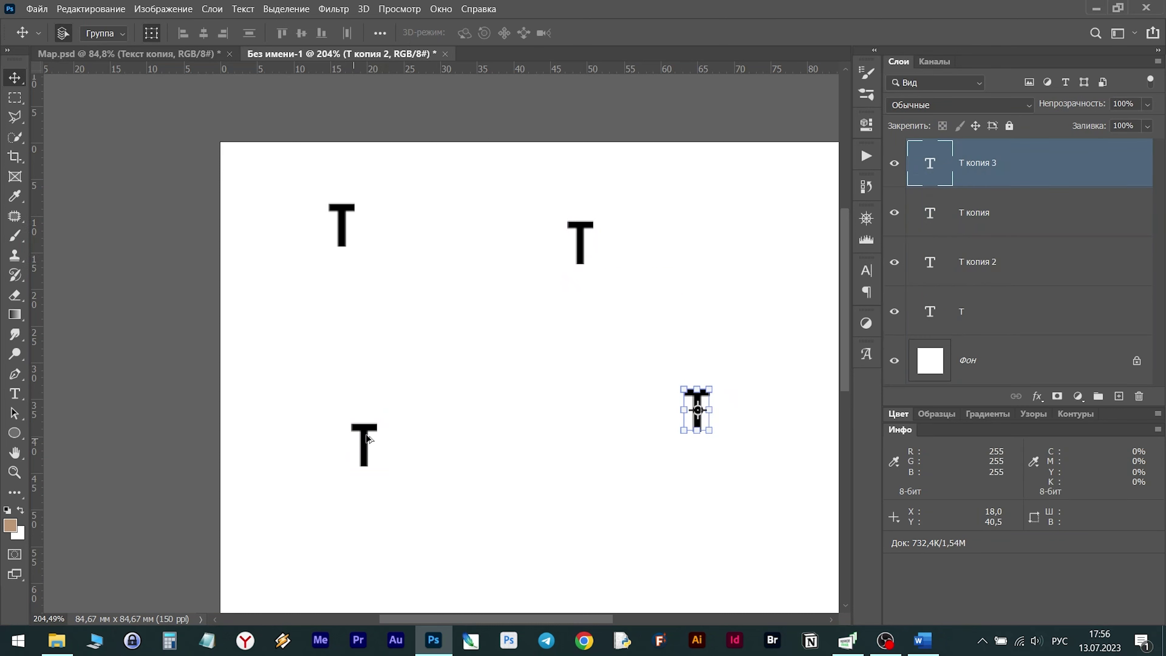
{"action": "left_click_drag", "start_coordinate": [359, 443], "coordinate": [681, 264]}
{"action": "scroll", "coordinate": [372, 383], "scroll_direction": "down", "scroll_amount": 4}
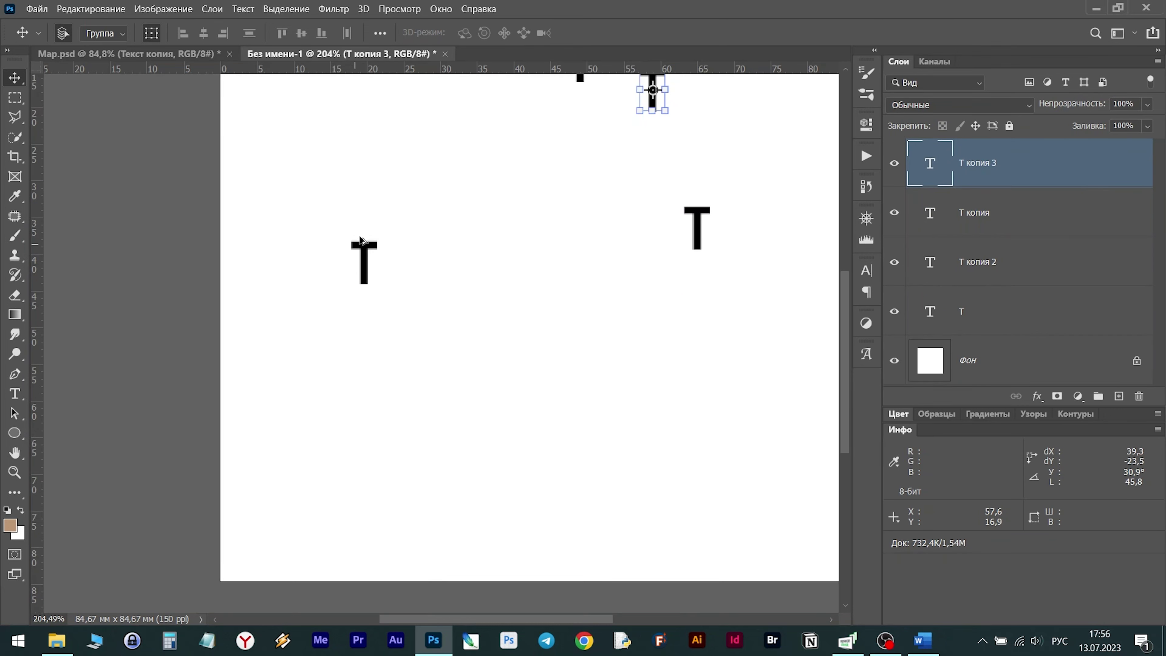
{"action": "left_click", "coordinate": [362, 244]}
{"action": "left_click_drag", "start_coordinate": [353, 268], "coordinate": [299, 415]}
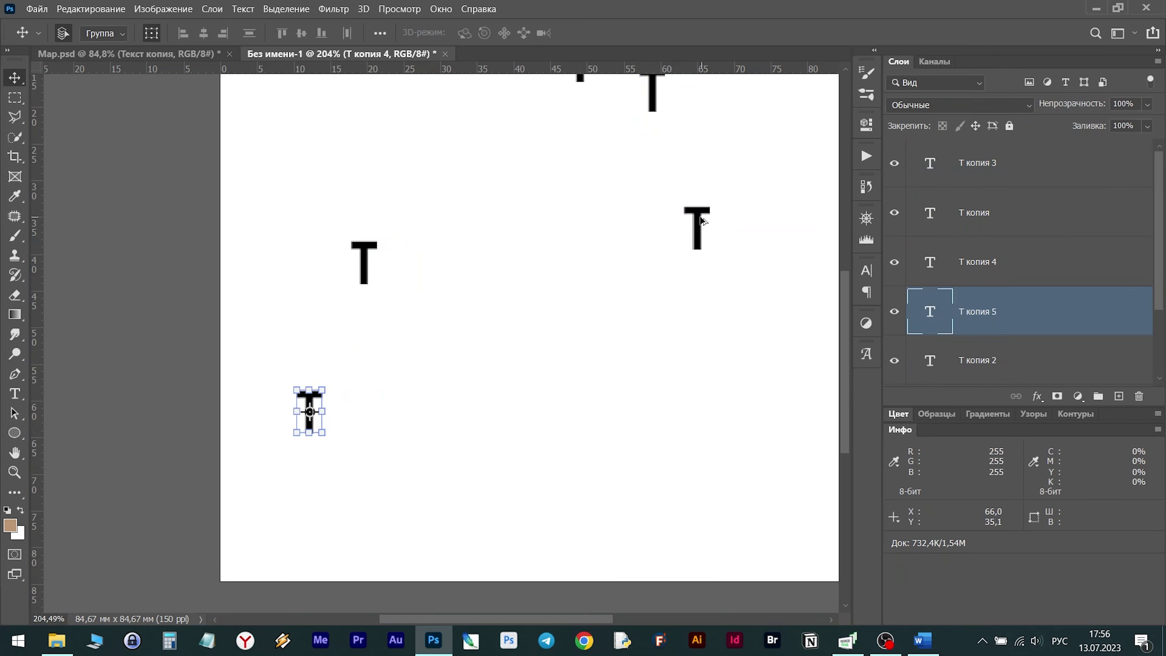
{"action": "left_click_drag", "start_coordinate": [698, 229], "coordinate": [609, 385]}
{"action": "scroll", "coordinate": [719, 377], "scroll_direction": "down", "scroll_amount": 3}
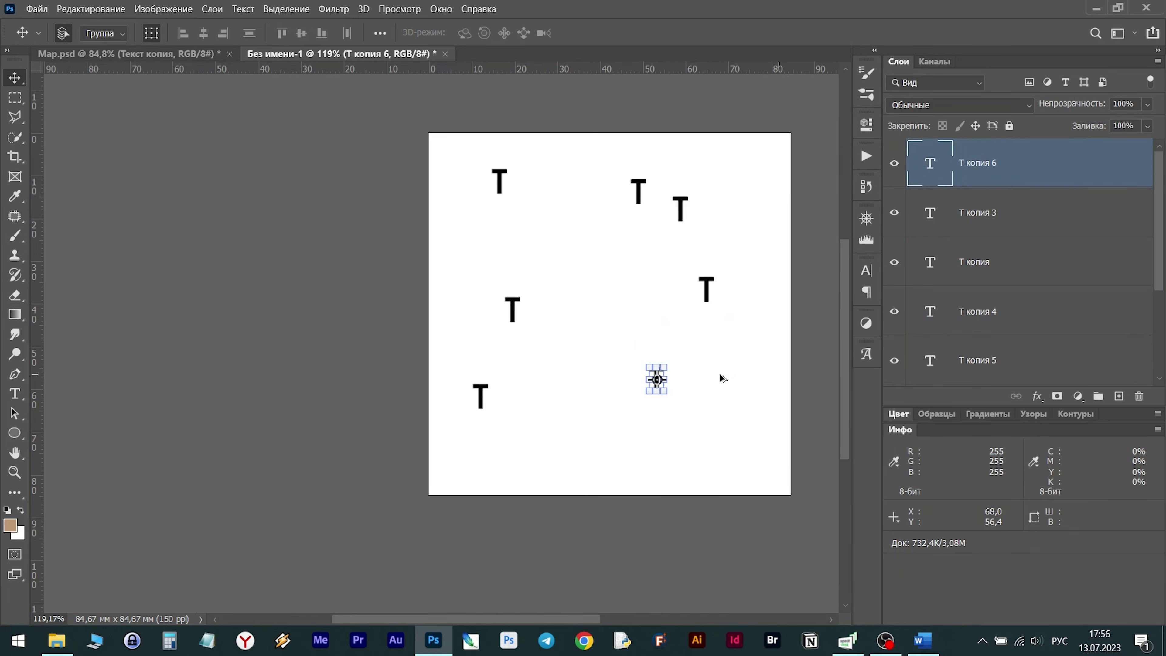
Replace the text of five scattered Т copies with the letters о, П, О, Л and и.
{"action": "scroll", "coordinate": [955, 310], "scroll_direction": "down", "scroll_amount": 3}
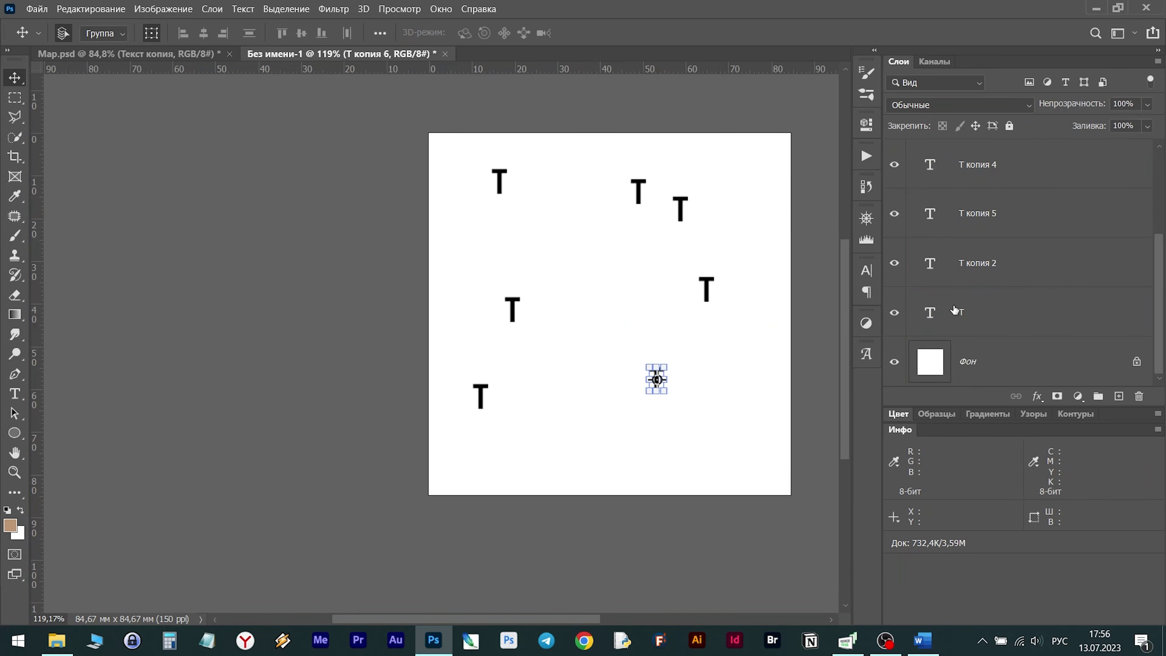
{"action": "double_click", "coordinate": [931, 265]}
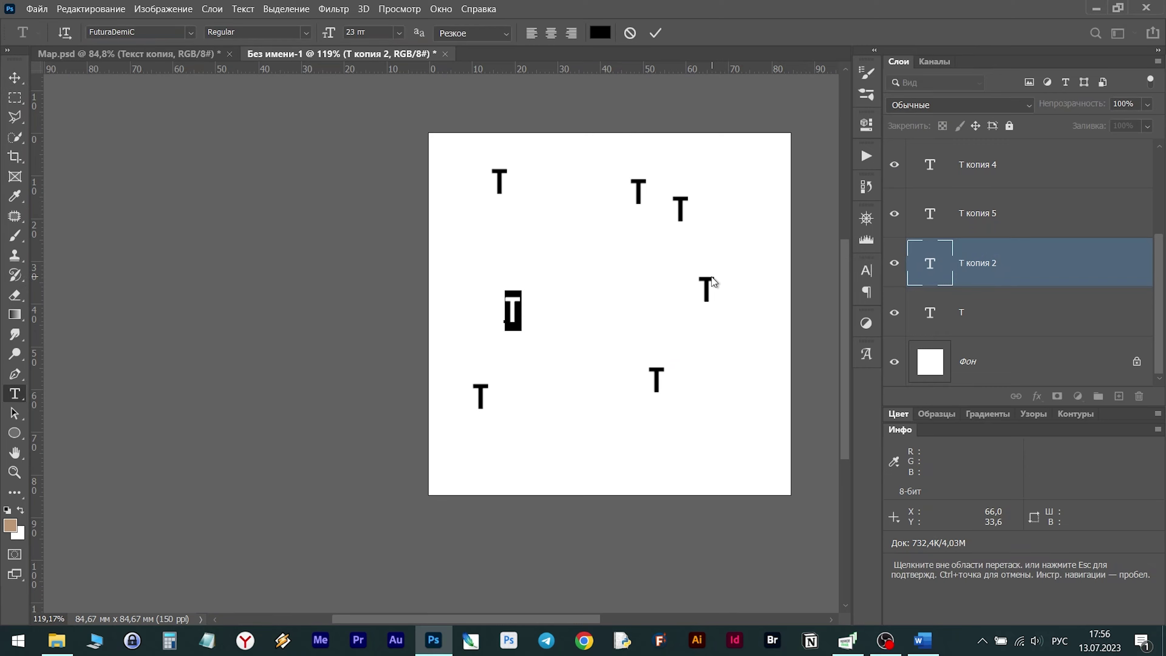
{"action": "type", "text": "оП"}
{"action": "double_click", "coordinate": [681, 209]}
{"action": "type", "text": "О"}
{"action": "double_click", "coordinate": [638, 191]}
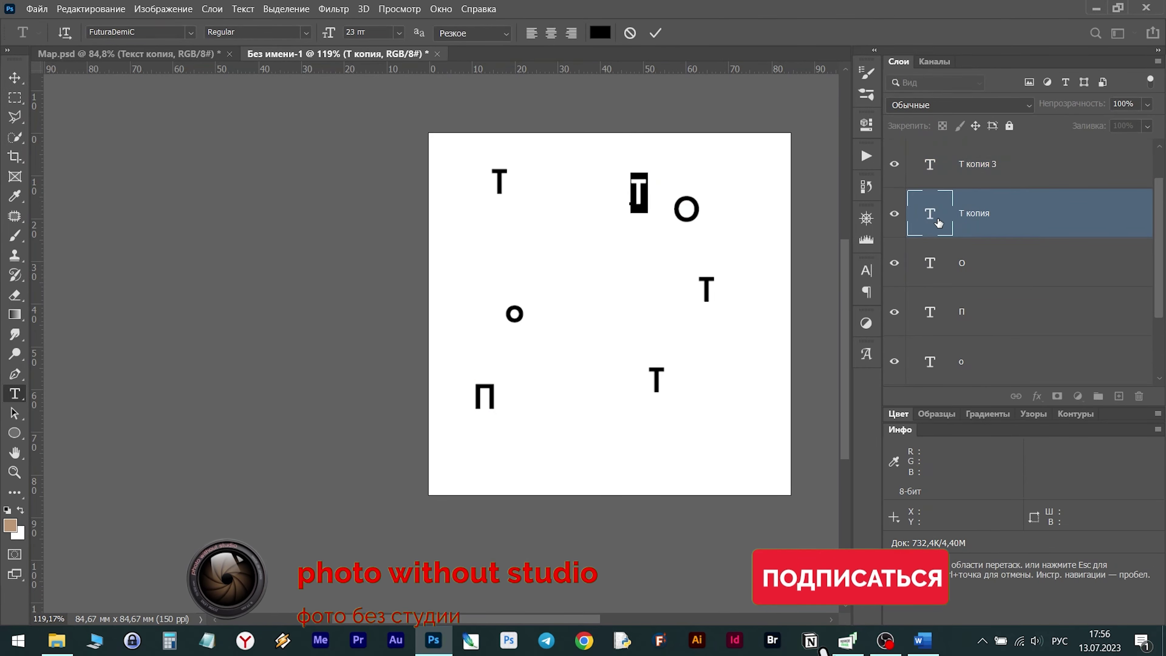
{"action": "type", "text": "Л"}
{"action": "double_click", "coordinate": [707, 289]}
{"action": "type", "text": "И"}
Retype the remaining Т copy as Н and change further letter copies to Ы and Й.
{"action": "double_click", "coordinate": [930, 163]}
{"action": "type", "text": "Н"}
{"action": "double_click", "coordinate": [929, 261]}
{"action": "type", "text": "Ы"}
{"action": "double_click", "coordinate": [930, 363]}
{"action": "type", "text": "Й"}
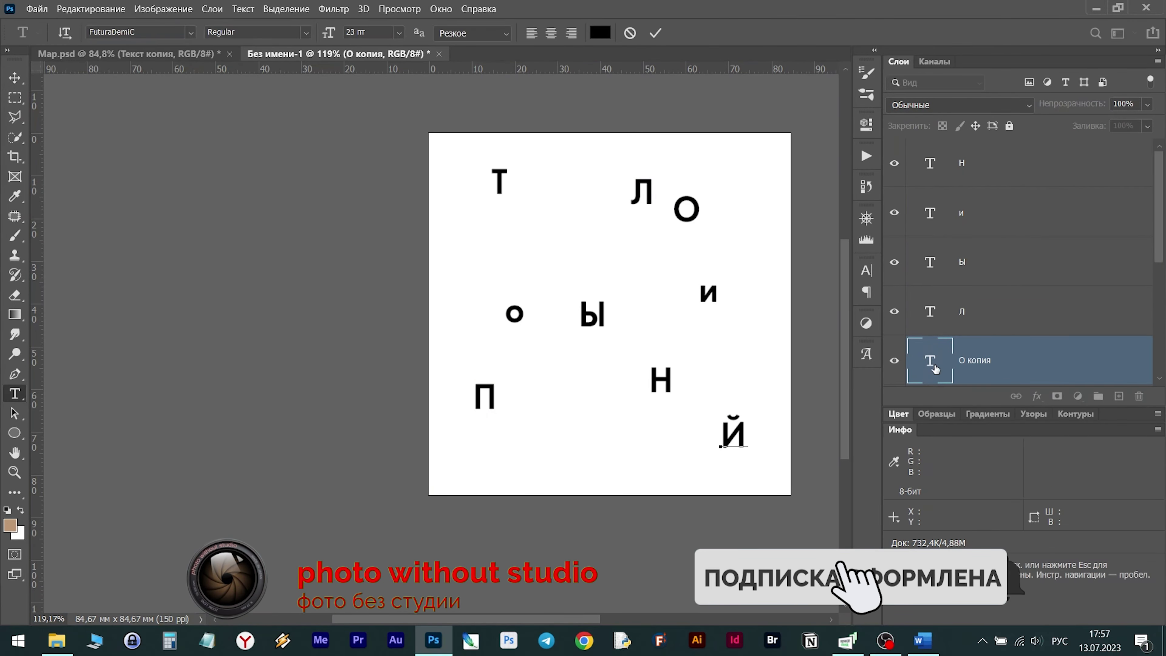
{"action": "key", "text": "ctrl+Return"}
Retype the lower О copy as У, duplicate О to the middle of the canvas and change that copy to Х.
{"action": "key", "text": "v"}
{"action": "double_click", "coordinate": [930, 362]}
{"action": "type", "text": "у"}
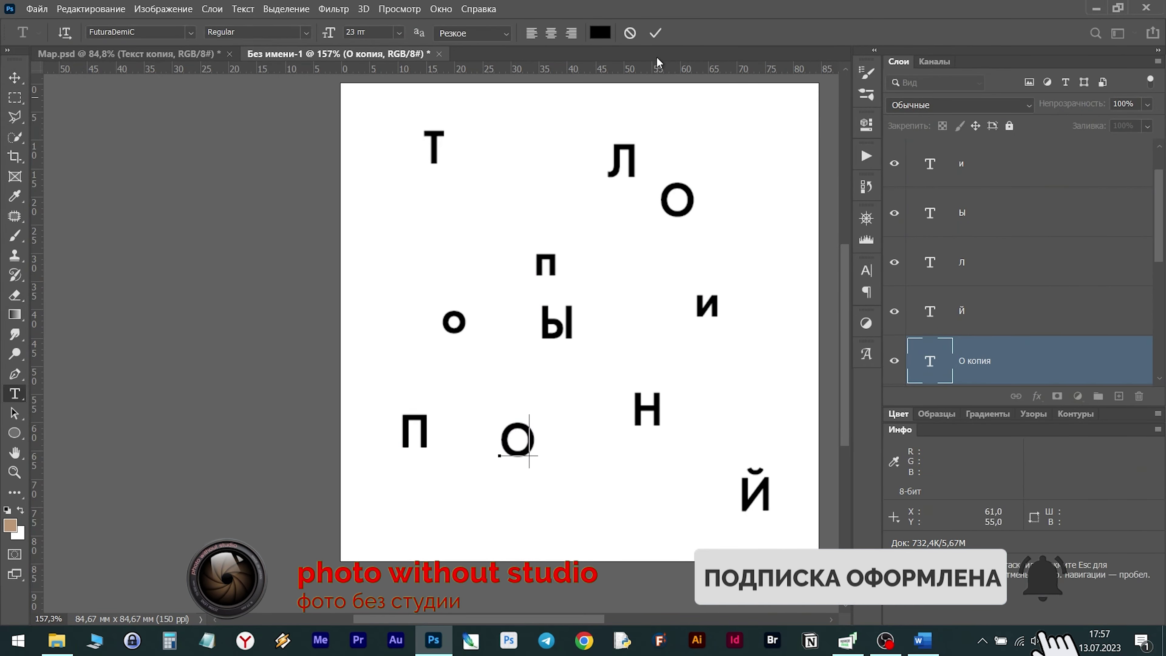
{"action": "key", "text": "ctrl+Return"}
{"action": "left_click_drag", "start_coordinate": [670, 203], "coordinate": [638, 306]}
{"action": "double_click", "coordinate": [929, 361]}
{"action": "type", "text": "Х"}
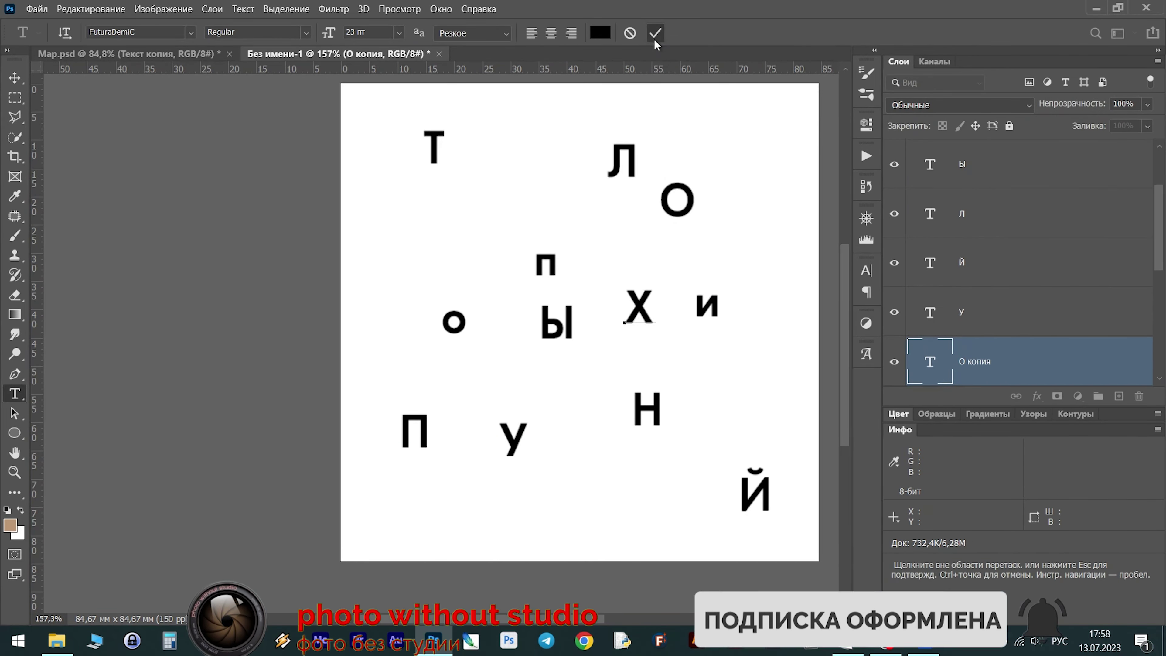
{"action": "key", "text": "ctrl+Return"}
Spread the letters over the canvas, moving Л to the upper right, У and О to the upper middle and п to the left edge.
{"action": "key", "text": "v"}
{"action": "left_click_drag", "start_coordinate": [627, 156], "coordinate": [723, 121]}
{"action": "left_click_drag", "start_coordinate": [677, 200], "coordinate": [558, 178]}
{"action": "left_click_drag", "start_coordinate": [545, 264], "coordinate": [407, 253]}
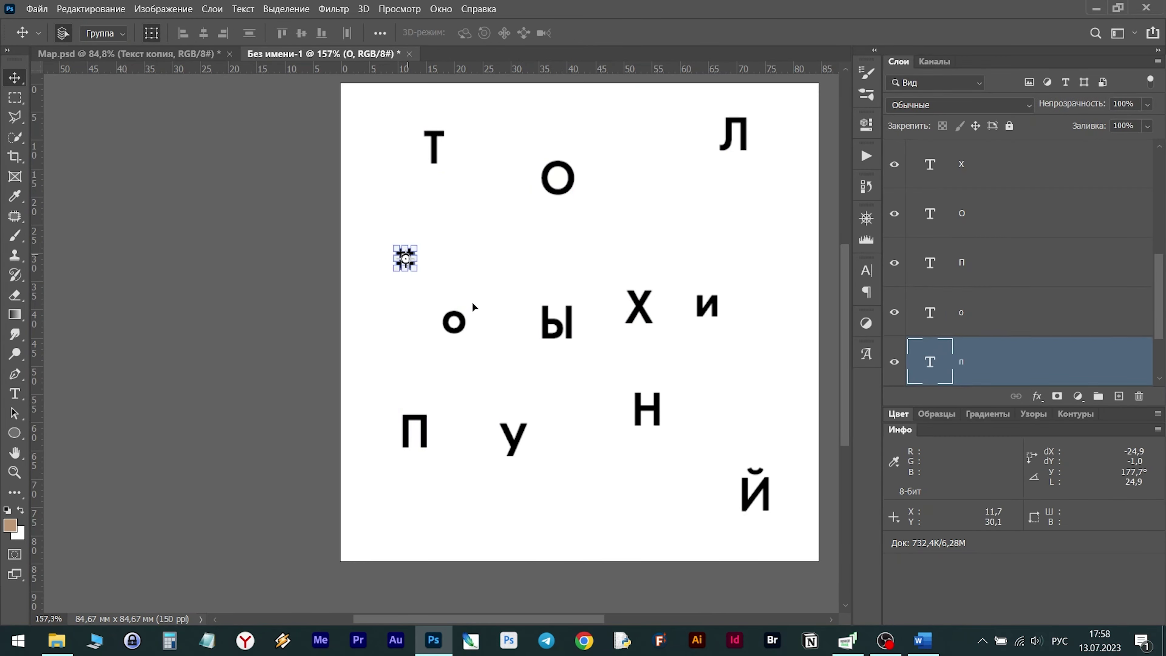
{"action": "left_click_drag", "start_coordinate": [454, 322], "coordinate": [469, 302]}
{"action": "left_click_drag", "start_coordinate": [556, 322], "coordinate": [579, 301]}
{"action": "left_click_drag", "start_coordinate": [638, 307], "coordinate": [696, 237]}
{"action": "left_click_drag", "start_coordinate": [648, 408], "coordinate": [670, 457]}
{"action": "left_click_drag", "start_coordinate": [580, 301], "coordinate": [560, 365]}
{"action": "left_click_drag", "start_coordinate": [558, 178], "coordinate": [565, 227]}
{"action": "left_click_drag", "start_coordinate": [513, 439], "coordinate": [620, 164]}
{"action": "left_click_drag", "start_coordinate": [695, 237], "coordinate": [705, 257]}
{"action": "left_click_drag", "start_coordinate": [468, 302], "coordinate": [542, 351]}
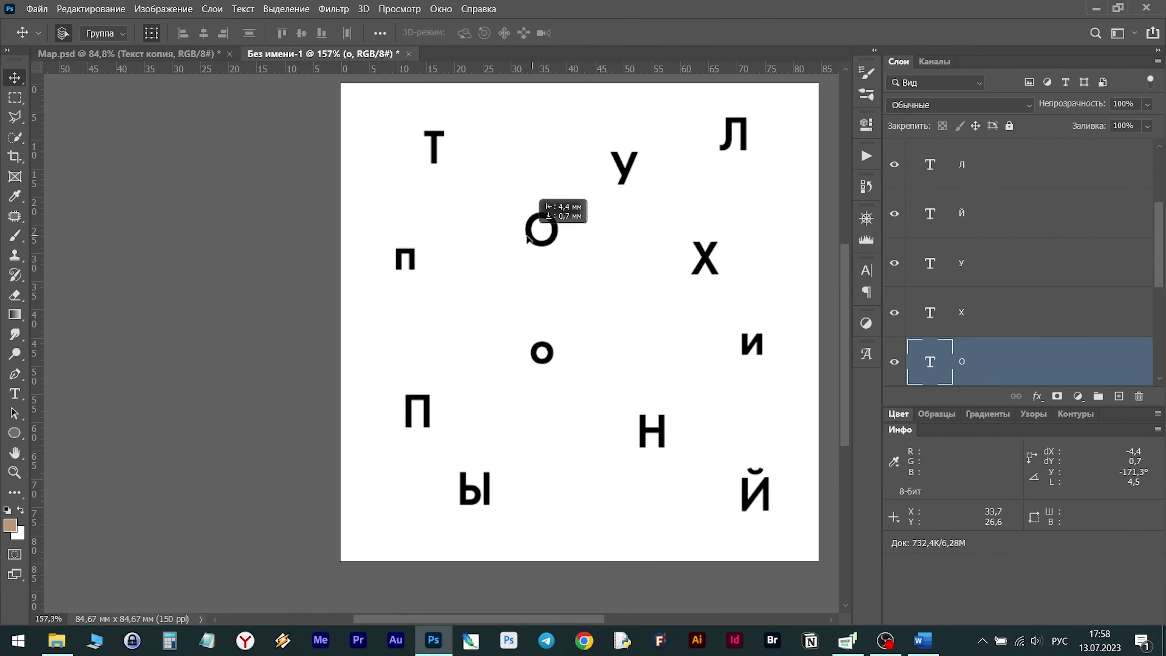
Reposition О, и, Н, Й, о, Х and У to even out the gaps between the scattered letters.
{"action": "left_click_drag", "start_coordinate": [750, 360], "coordinate": [643, 346]}
{"action": "left_click_drag", "start_coordinate": [661, 460], "coordinate": [633, 469]}
{"action": "left_click", "coordinate": [755, 489]}
{"action": "left_click_drag", "start_coordinate": [749, 497], "coordinate": [736, 416]}
{"action": "left_click_drag", "start_coordinate": [542, 351], "coordinate": [615, 415]}
{"action": "left_click_drag", "start_coordinate": [633, 326], "coordinate": [555, 336]}
{"action": "left_click_drag", "start_coordinate": [705, 260], "coordinate": [723, 276]}
{"action": "left_click_drag", "start_coordinate": [737, 416], "coordinate": [730, 475]}
{"action": "left_click_drag", "start_coordinate": [624, 170], "coordinate": [637, 206]}
{"action": "left_click_drag", "start_coordinate": [719, 290], "coordinate": [739, 279]}
{"action": "left_click_drag", "start_coordinate": [673, 404], "coordinate": [674, 364]}
{"action": "left_click_drag", "start_coordinate": [557, 338], "coordinate": [523, 334]}
Duplicate the small п into the centre of the canvas and adjust the positions of У, П and и around it.
{"action": "left_click_drag", "start_coordinate": [407, 258], "coordinate": [618, 302]}
{"action": "key", "text": "ctrl+t"}
{"action": "left_click_drag", "start_coordinate": [633, 198], "coordinate": [625, 171]}
{"action": "left_click_drag", "start_coordinate": [418, 409], "coordinate": [410, 392]}
{"action": "left_click_drag", "start_coordinate": [530, 337], "coordinate": [527, 359]}
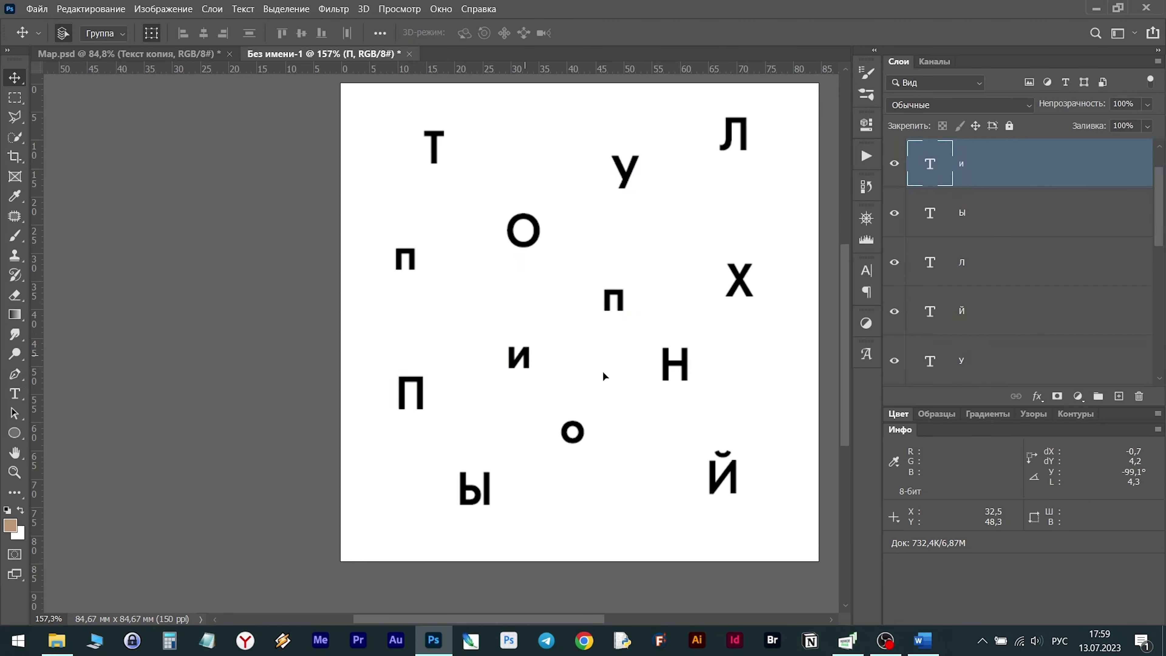
{"action": "left_click", "coordinate": [620, 261]}
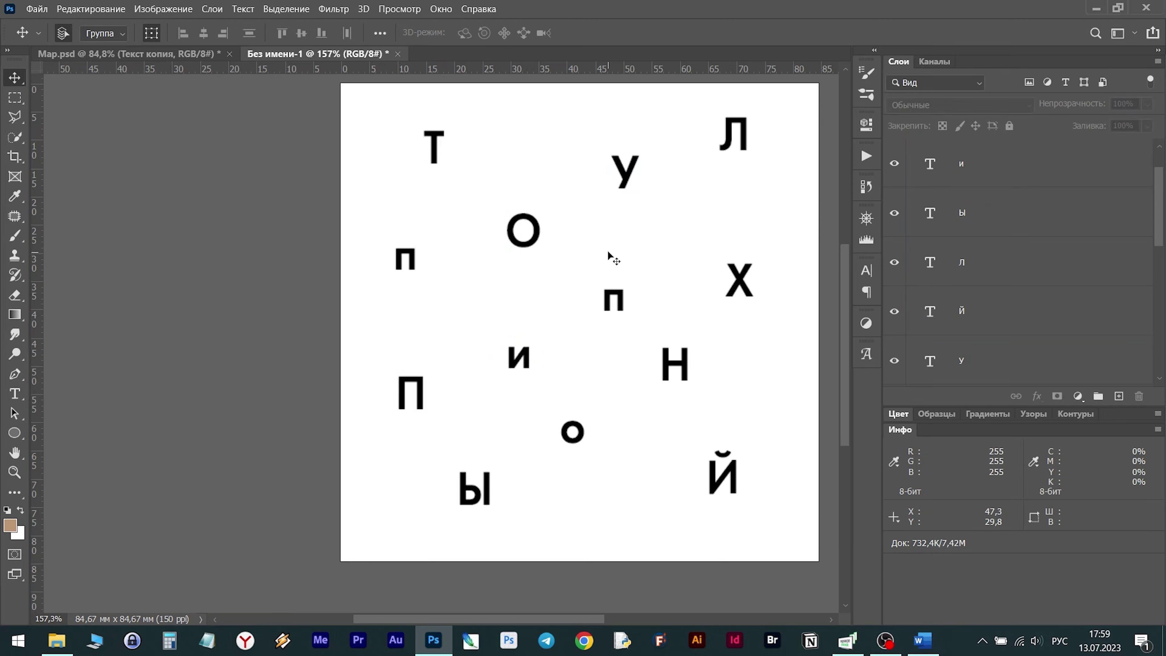
Select all letter layers from Н down to Т and merge them into one layer.
{"action": "scroll", "coordinate": [1005, 228], "scroll_direction": "up", "scroll_amount": 1}
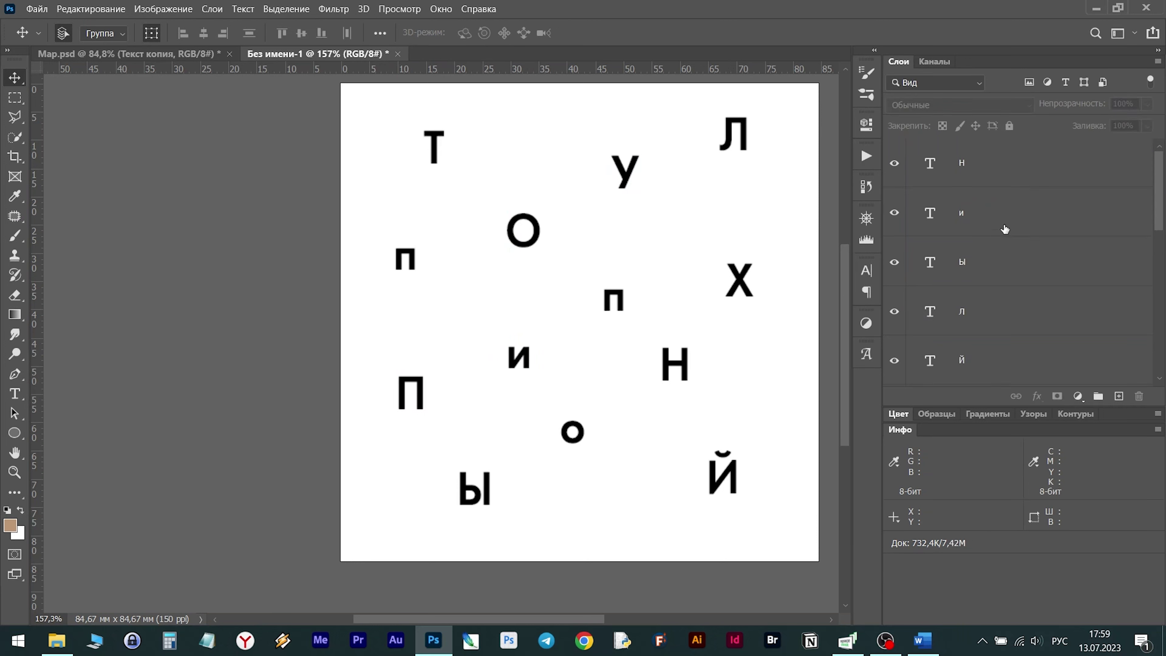
{"action": "left_click", "coordinate": [1021, 170]}
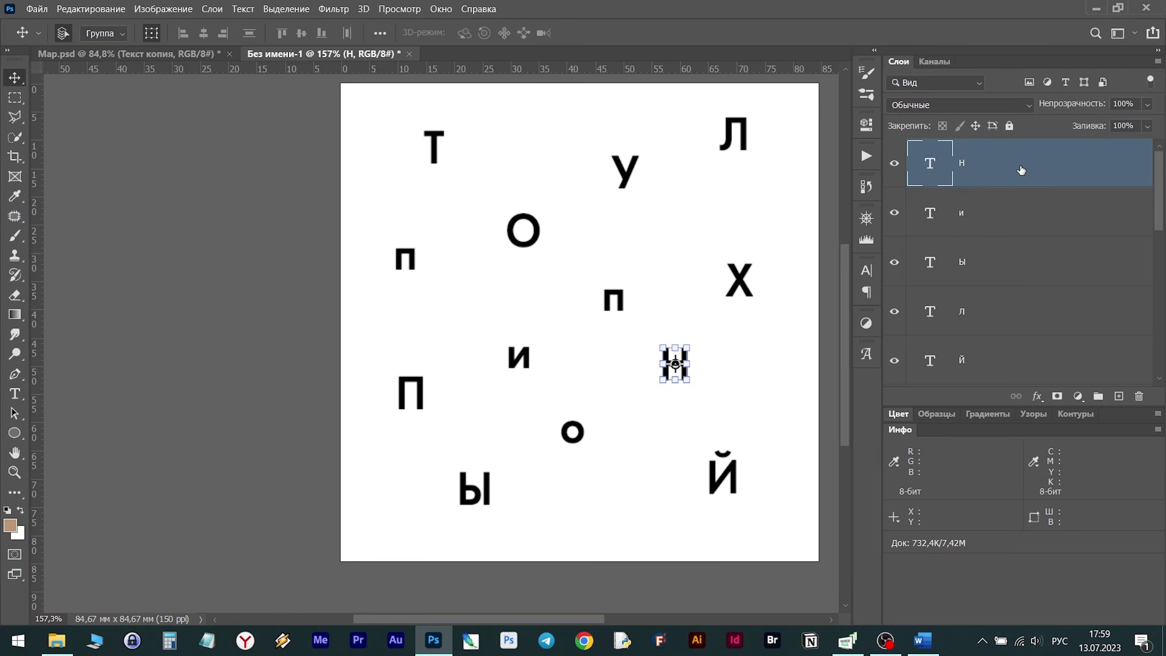
{"action": "scroll", "coordinate": [1021, 170], "scroll_direction": "down", "scroll_amount": 5}
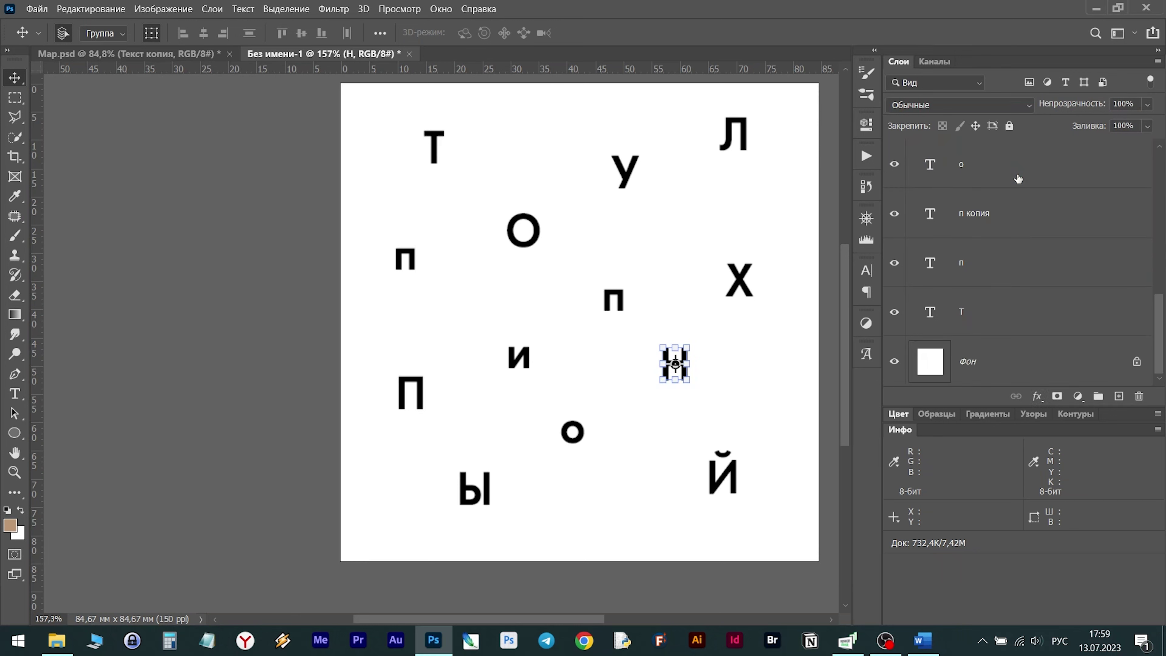
{"action": "left_click", "coordinate": [1000, 326], "text": "shift"}
{"action": "key", "text": "ctrl+e"}
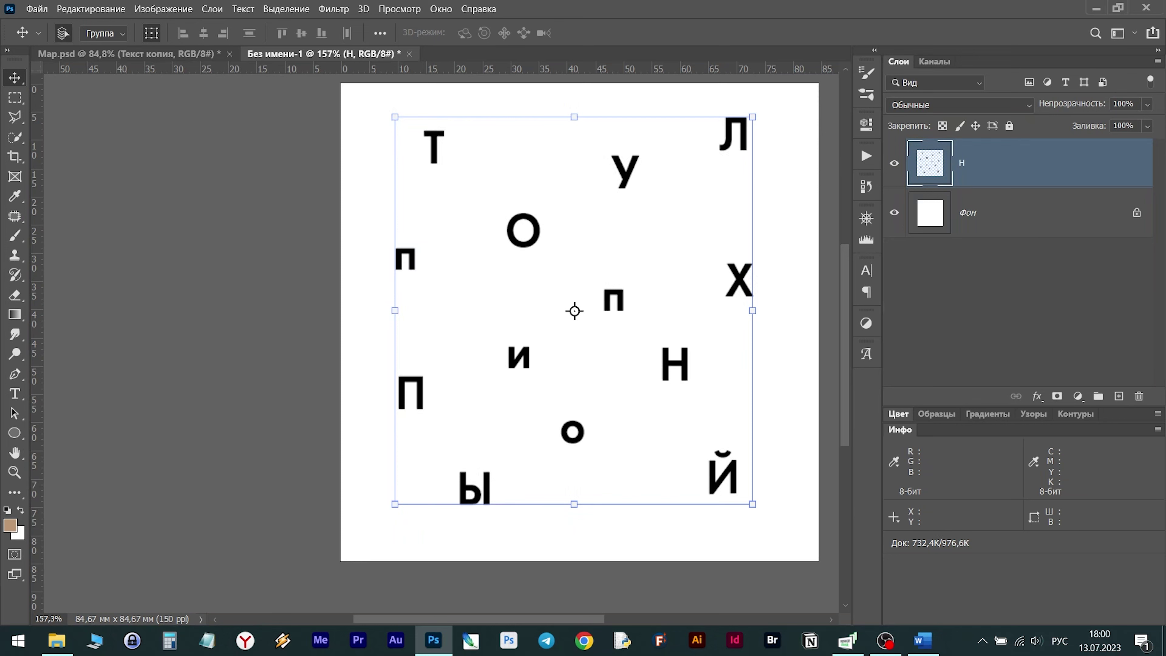
Select the area around all the letters with a rectangular marquee and define it as a brush named "Кисть буквы".
{"action": "left_click", "coordinate": [21, 96]}
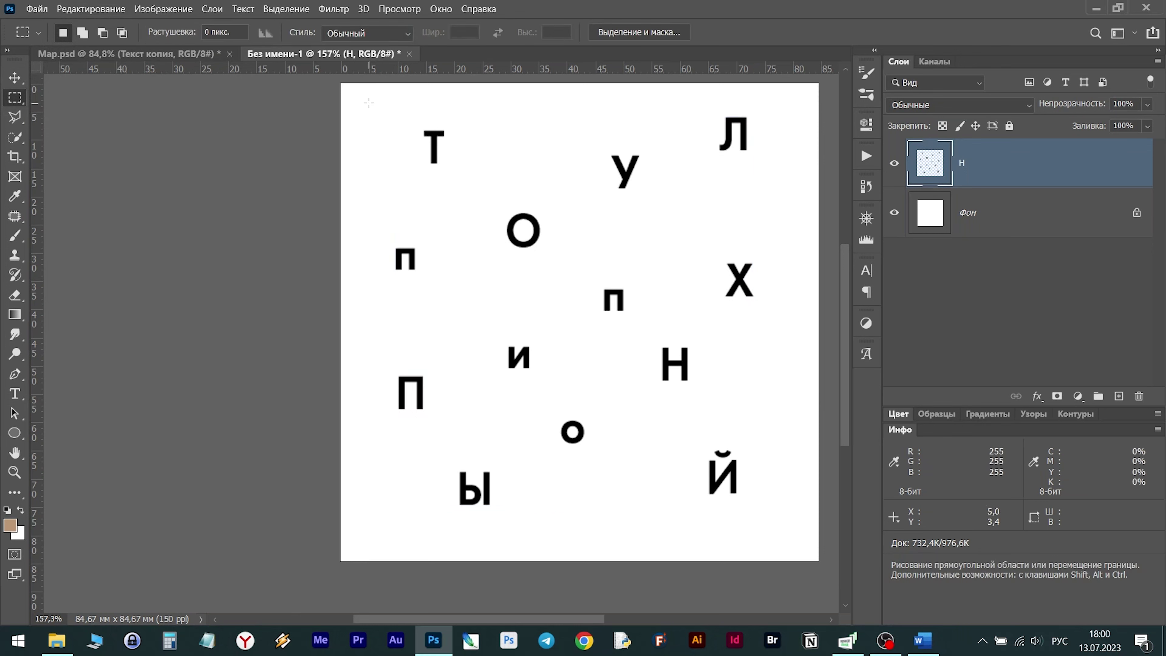
{"action": "left_click_drag", "start_coordinate": [368, 103], "coordinate": [779, 522]}
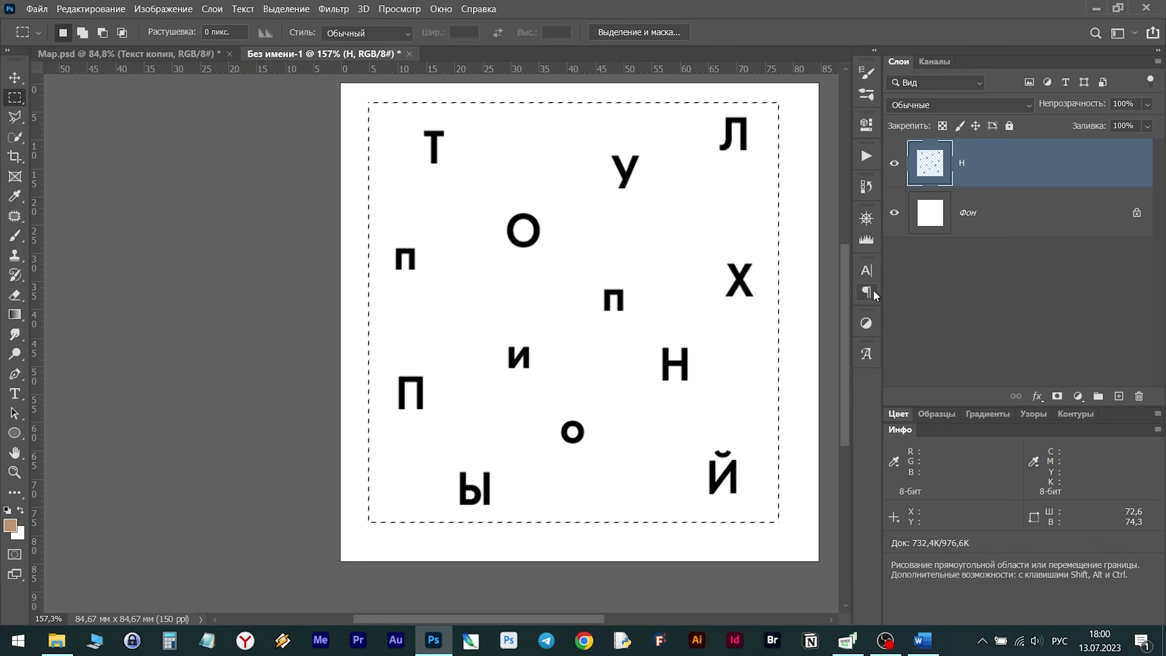
{"action": "left_click", "coordinate": [88, 10]}
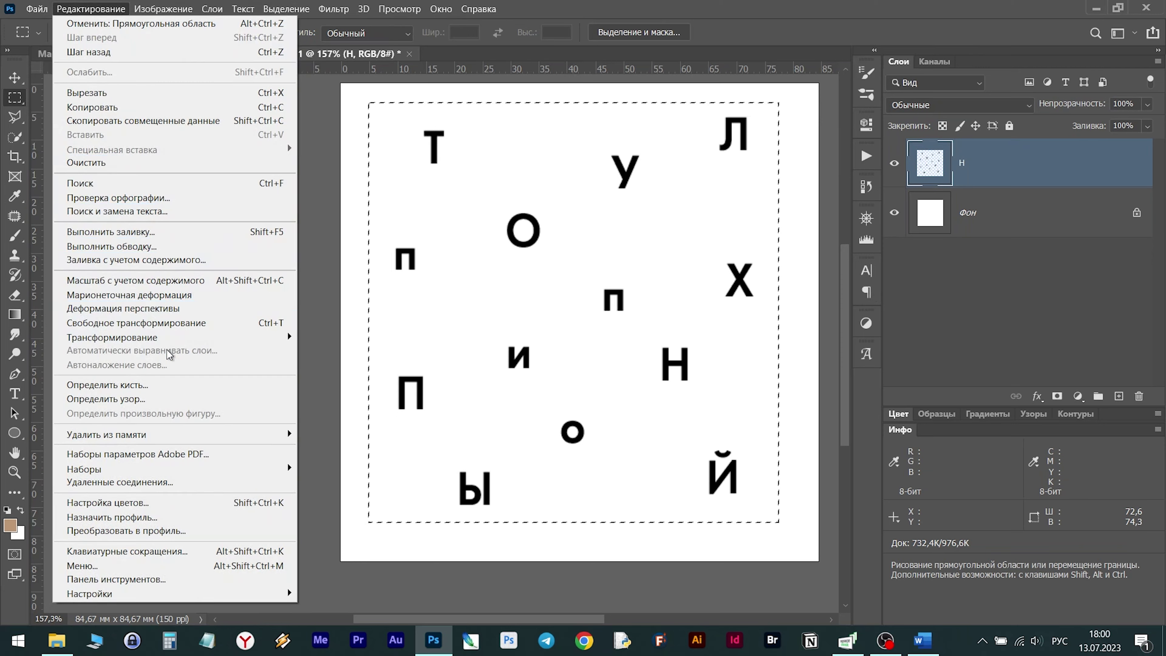
{"action": "left_click", "coordinate": [161, 384]}
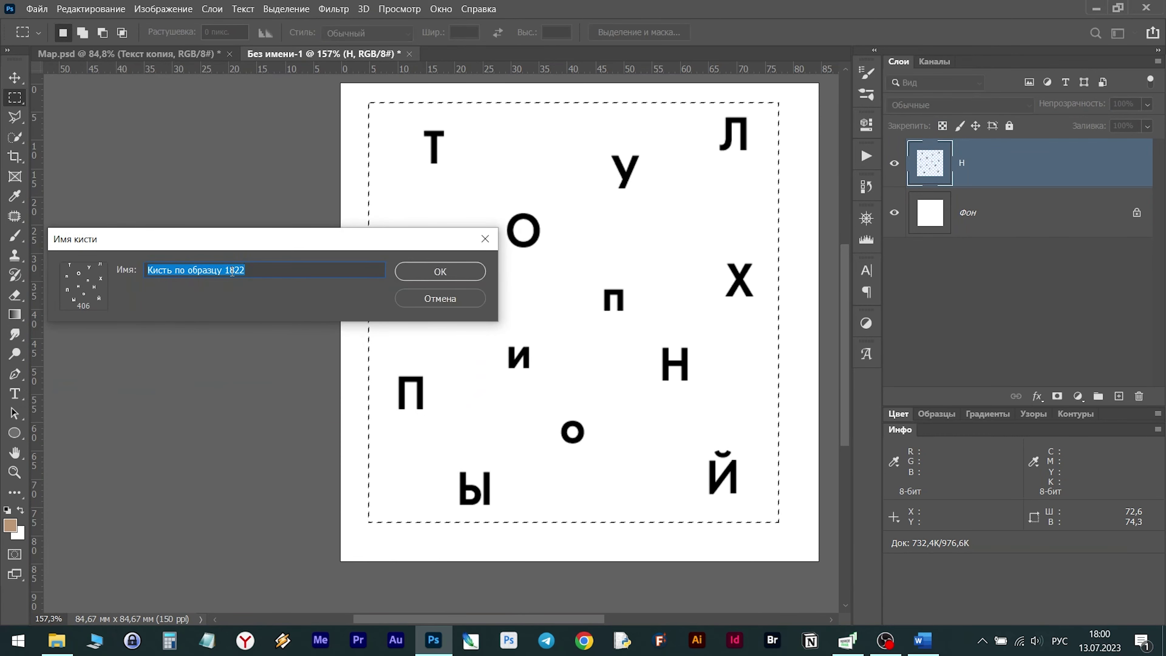
{"action": "left_click_drag", "start_coordinate": [184, 249], "coordinate": [233, 257]}
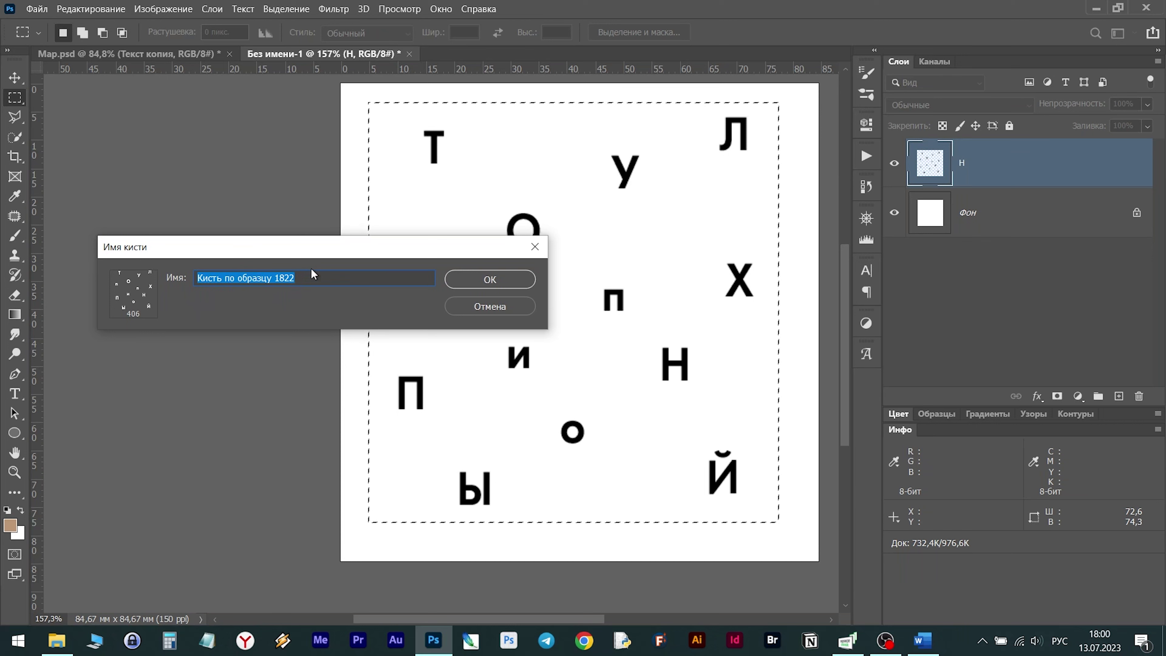
{"action": "left_click", "coordinate": [316, 278]}
{"action": "left_click_drag", "start_coordinate": [317, 277], "coordinate": [195, 278]}
{"action": "type", "text": "Кисть "}
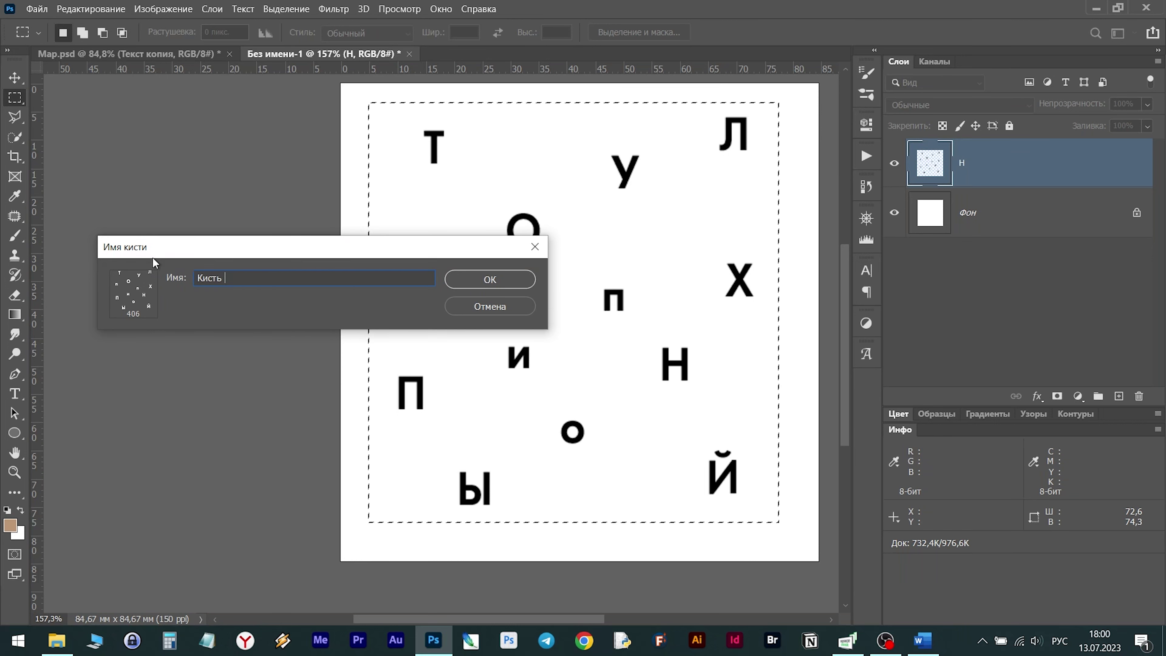
{"action": "type", "text": "6уквы"}
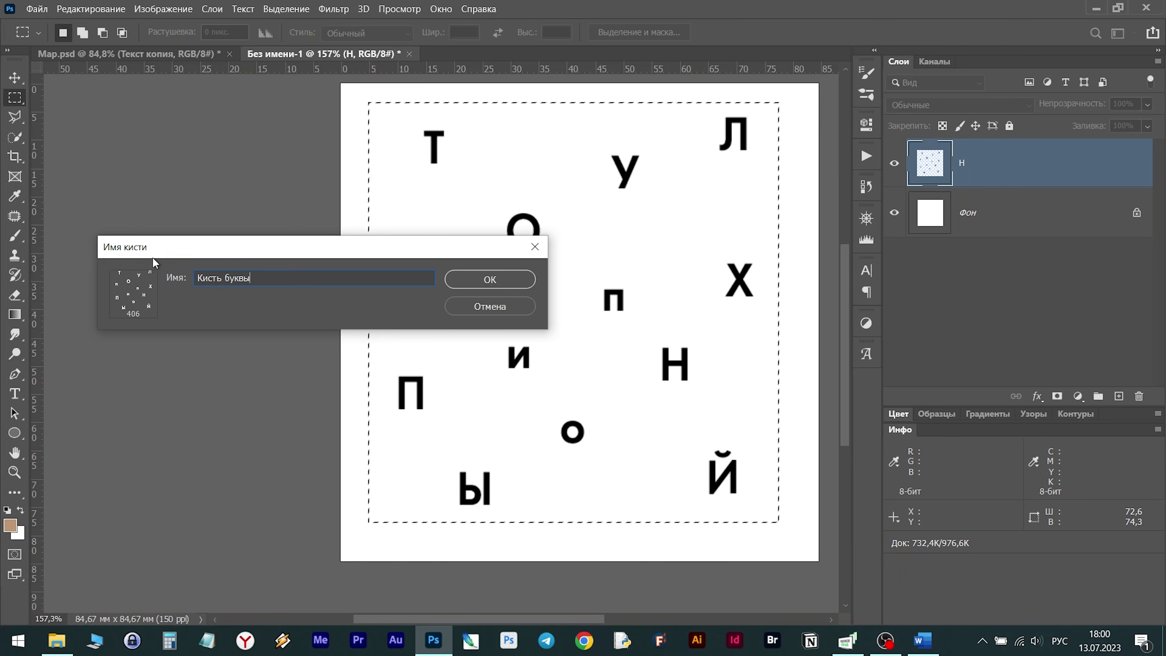
{"action": "left_click", "coordinate": [481, 282]}
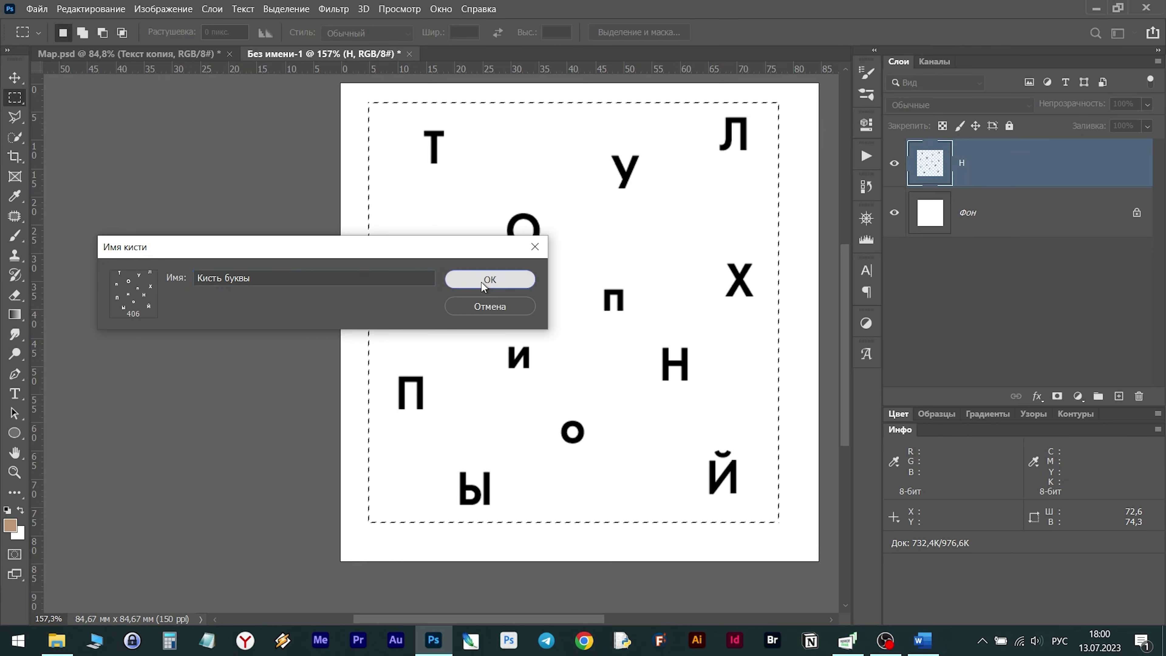
Activate the Brush tool, close the letters document without saving, and add an empty layer above "Градиентная заливка 1" in Map.psd.
{"action": "key", "text": "b"}
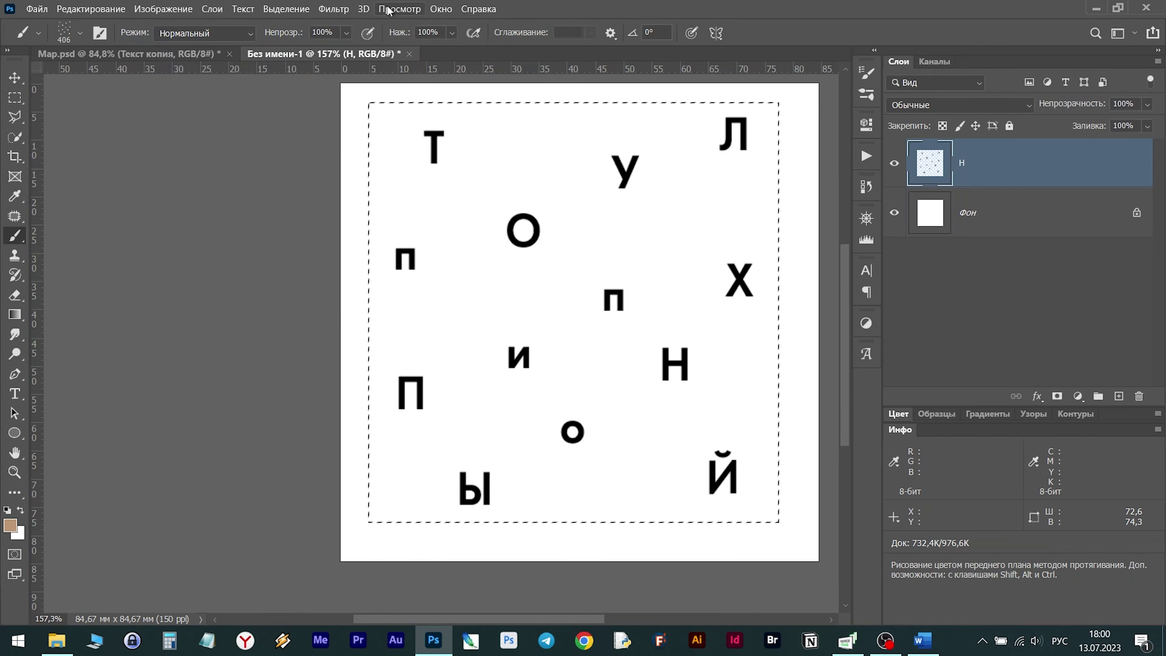
{"action": "left_click", "coordinate": [407, 54]}
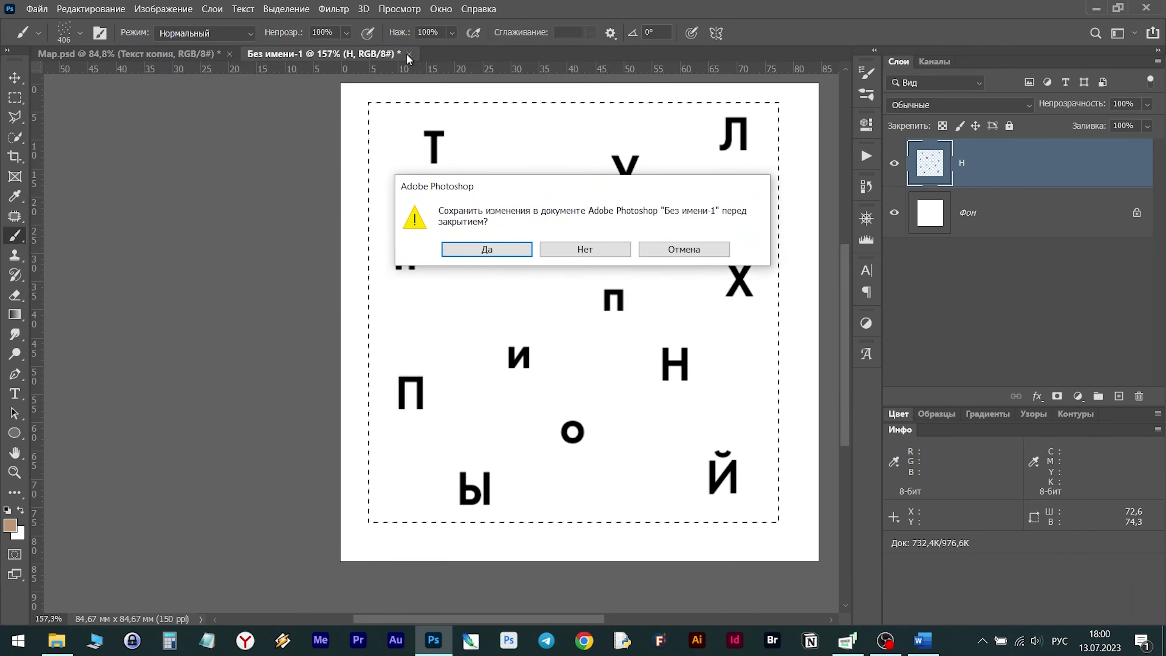
{"action": "left_click", "coordinate": [581, 251]}
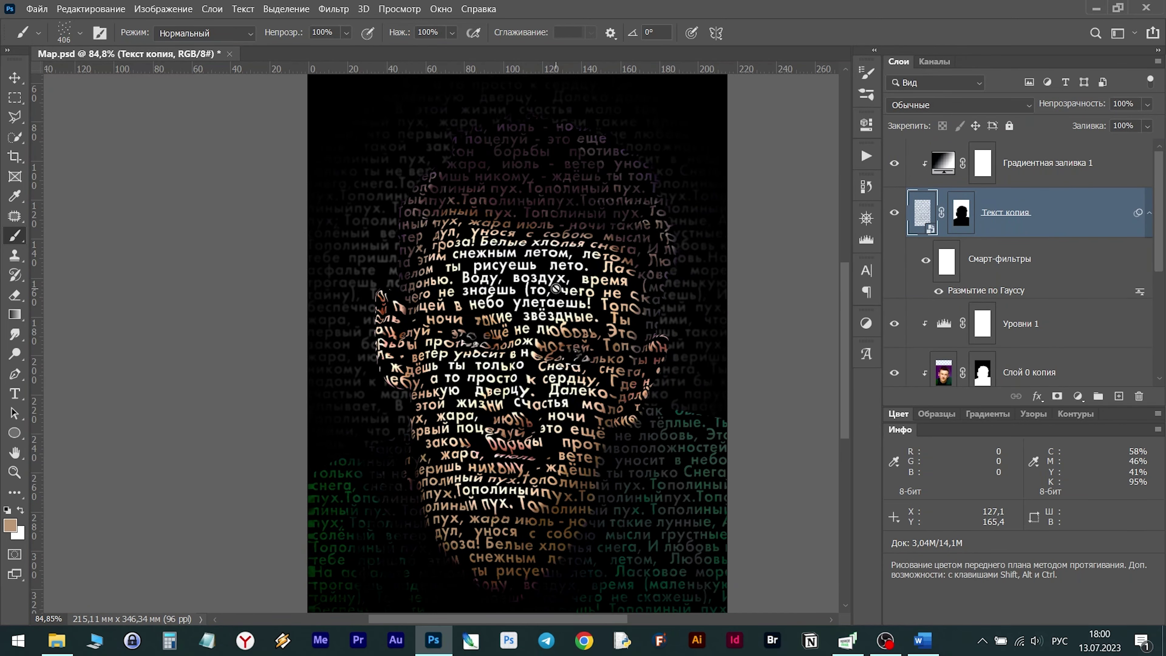
{"action": "left_click", "coordinate": [1005, 166]}
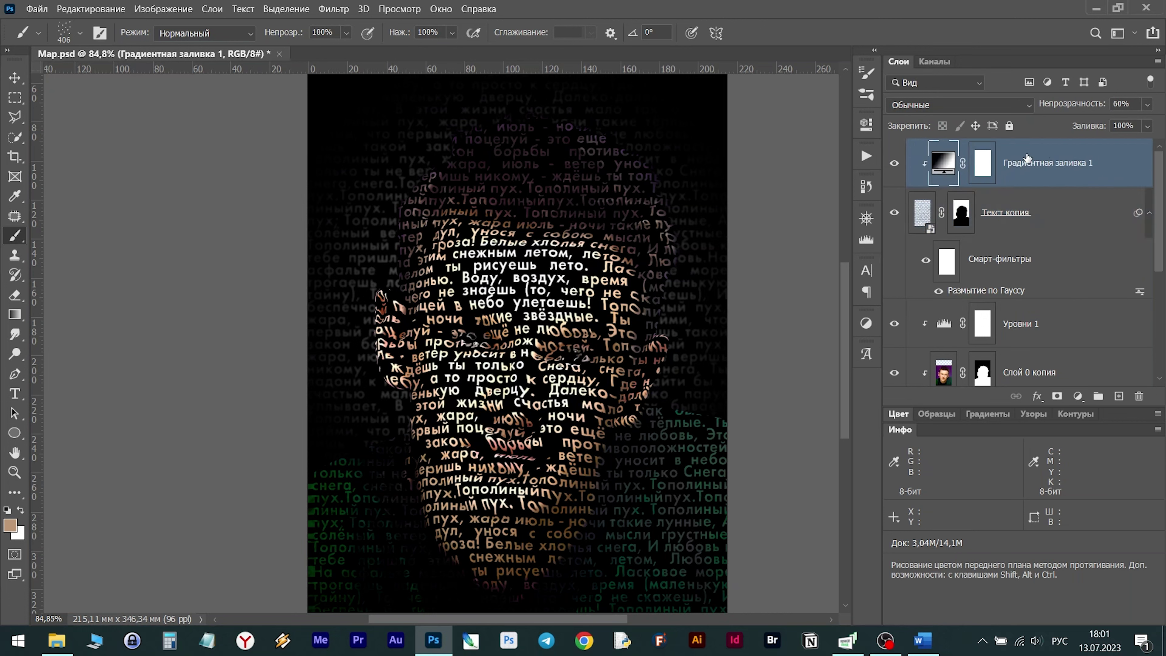
{"action": "left_click", "coordinate": [1119, 397]}
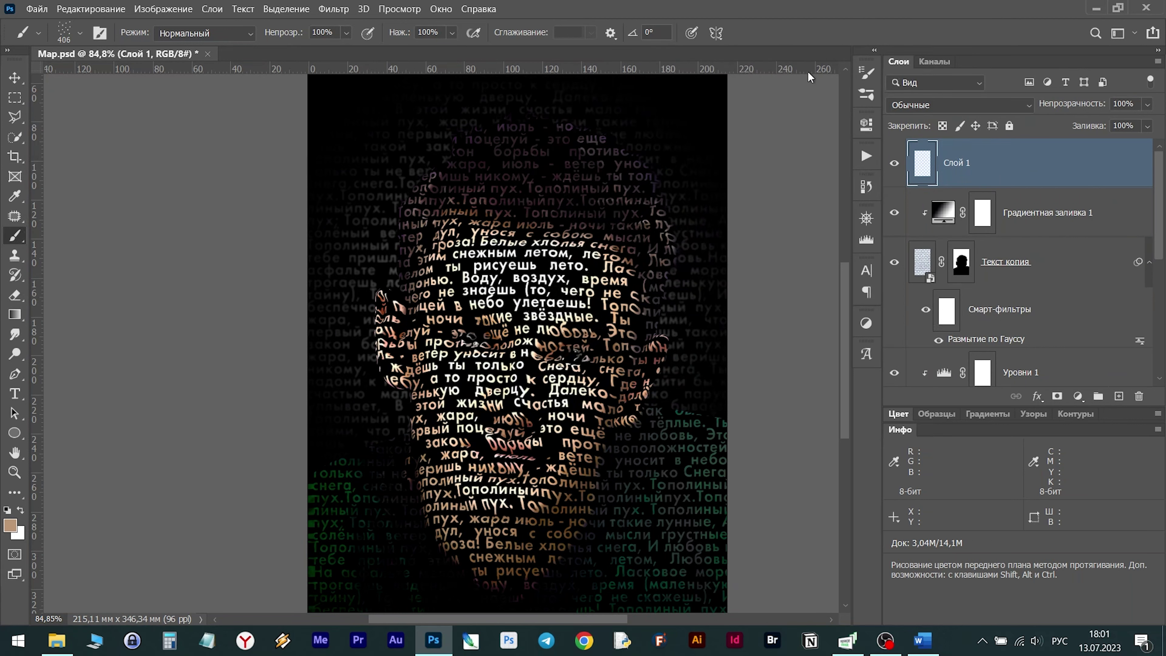
Set the letter brush tip's spacing to 111% and its angle to -9° in the brush settings.
{"action": "left_click", "coordinate": [866, 97]}
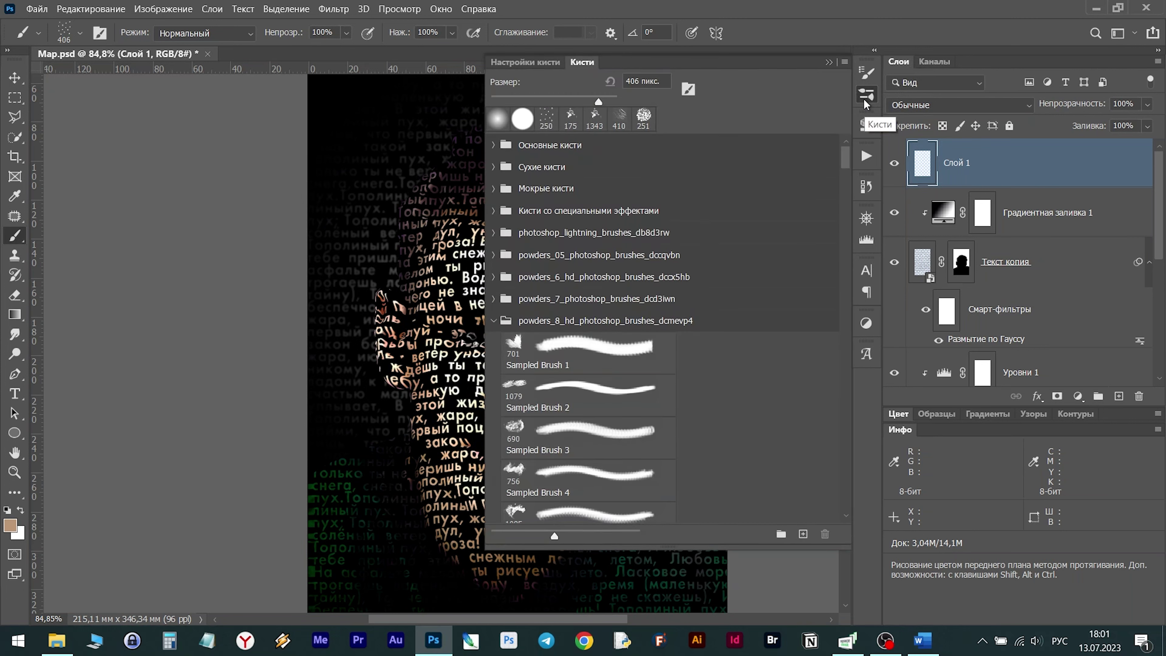
{"action": "left_click", "coordinate": [868, 73]}
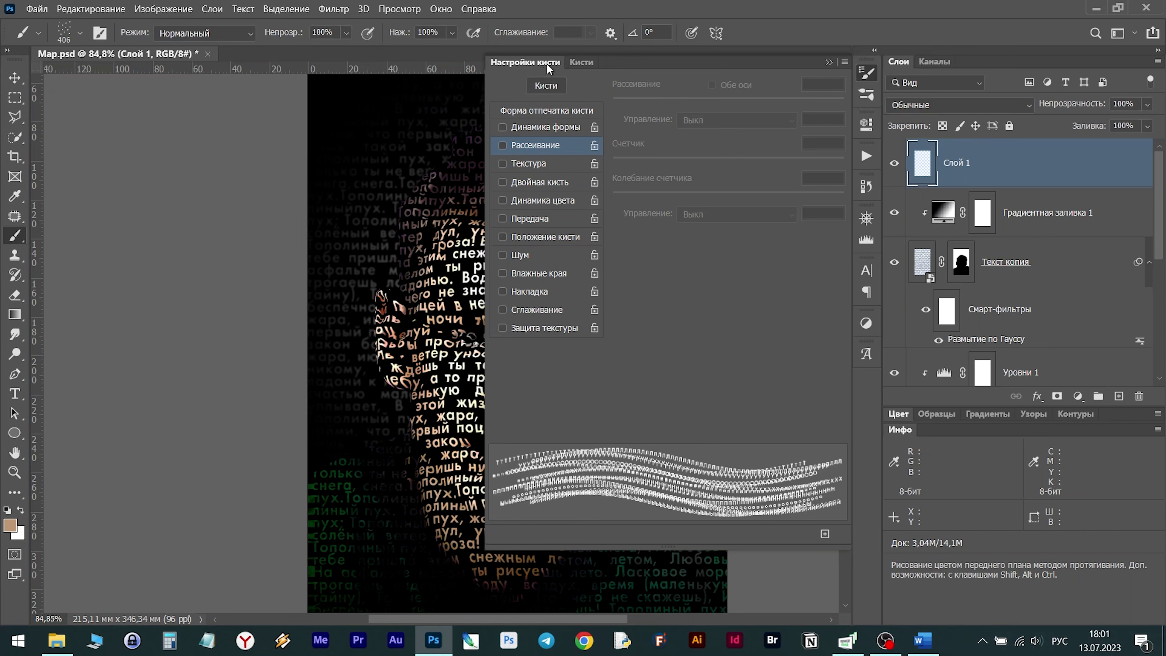
{"action": "left_click", "coordinate": [546, 108]}
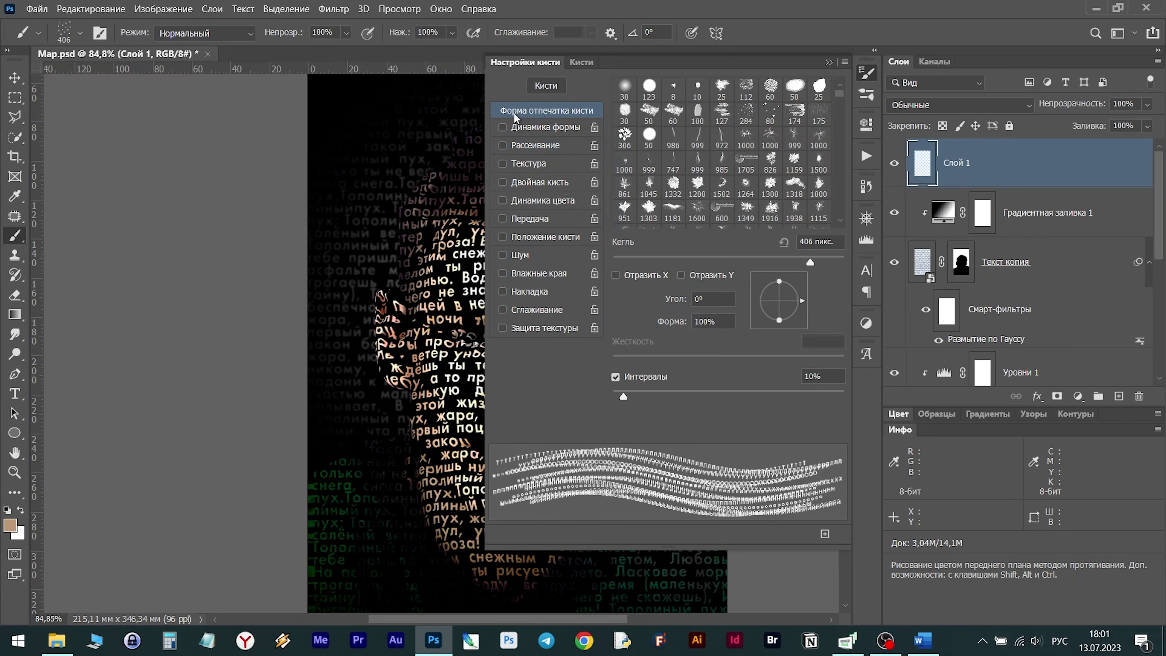
{"action": "left_click_drag", "start_coordinate": [622, 395], "coordinate": [735, 400]}
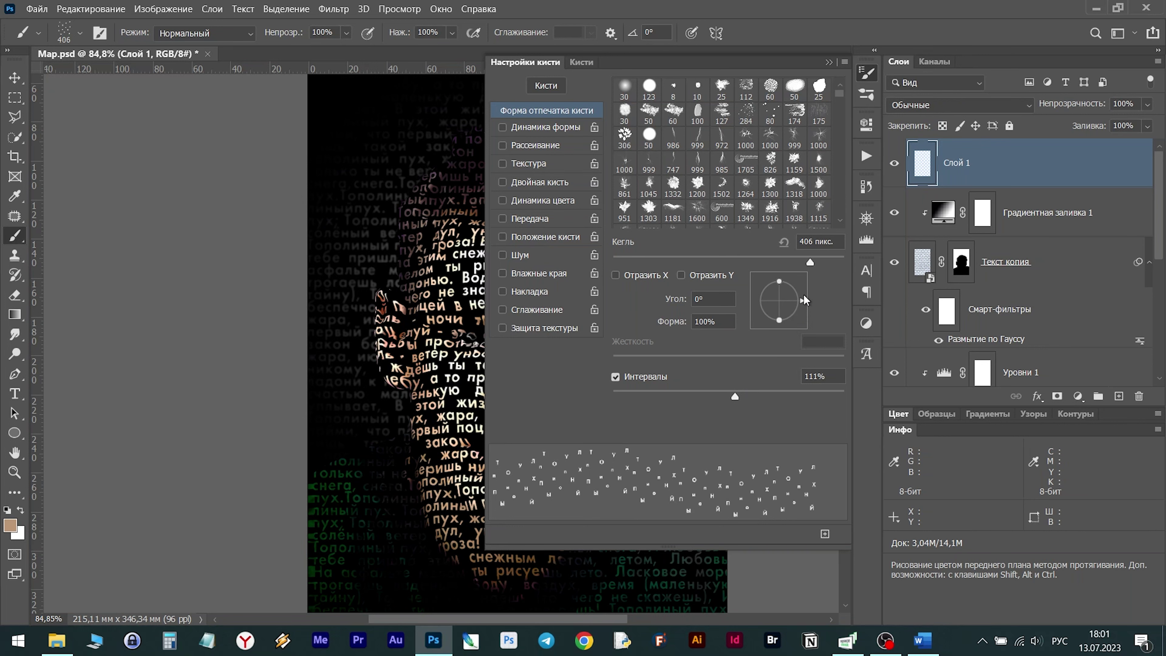
{"action": "left_click_drag", "start_coordinate": [803, 300], "coordinate": [806, 305]}
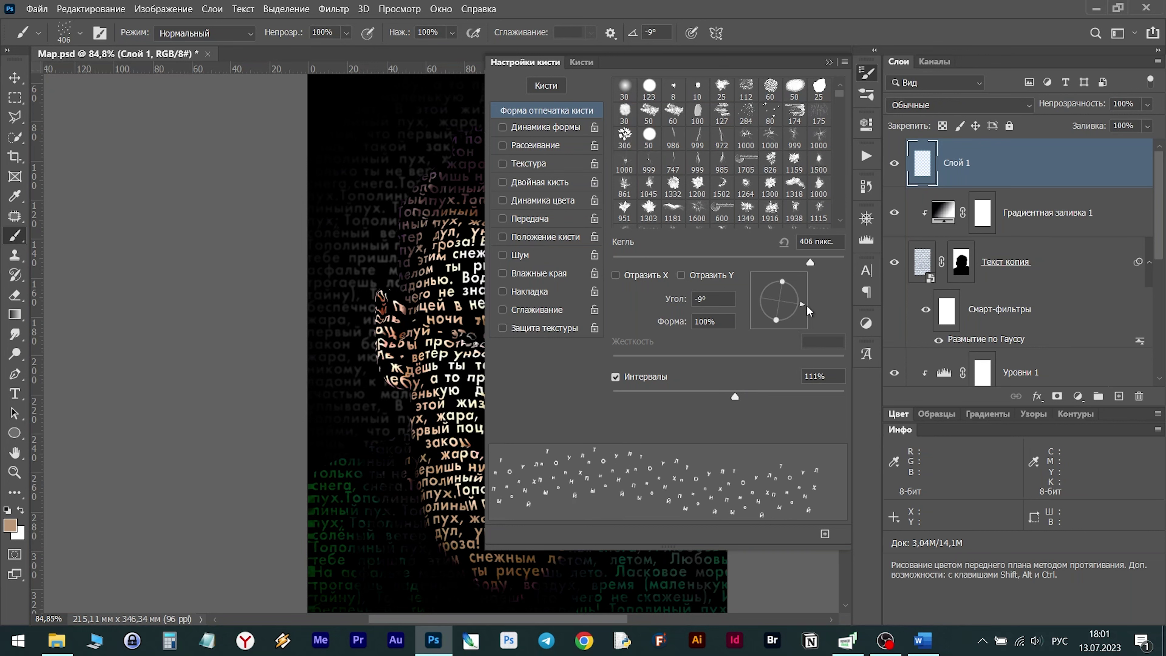
Enable shape dynamics for the brush with 57% size jitter, 50% angle jitter, and both X and Y flip jitter.
{"action": "left_click", "coordinate": [528, 129]}
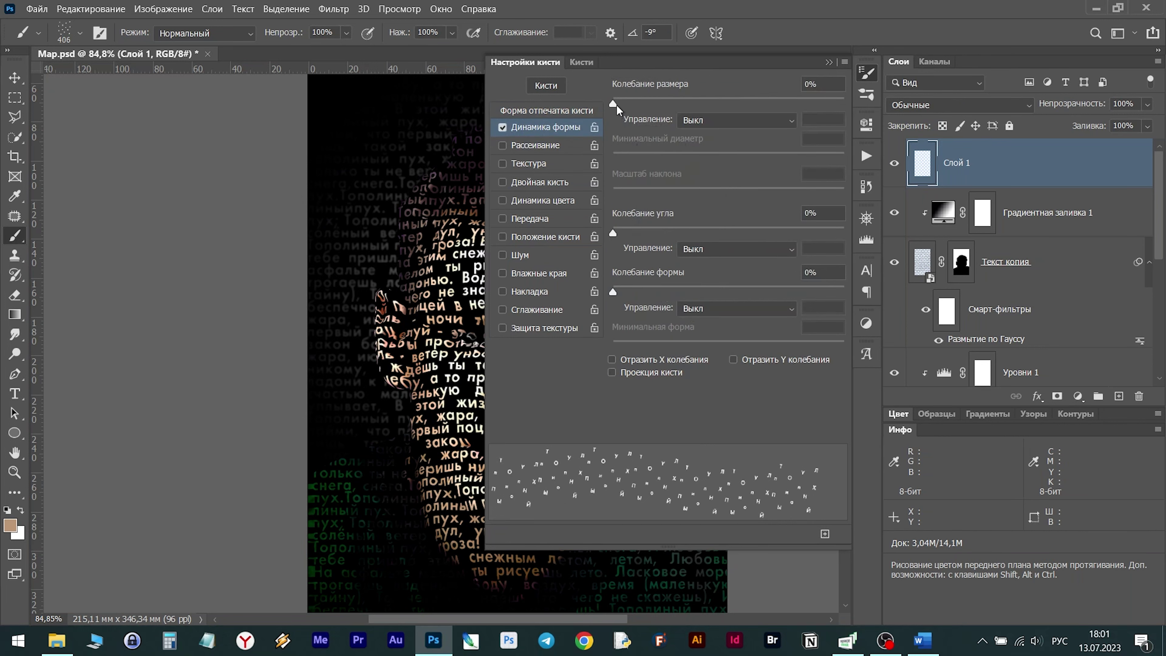
{"action": "mouse_move", "coordinate": [613, 102]}
{"action": "left_mouse_down"}
{"action": "mouse_move", "coordinate": [793, 108]}
{"action": "mouse_move", "coordinate": [734, 103]}
{"action": "mouse_move", "coordinate": [745, 106]}
{"action": "left_mouse_up"}
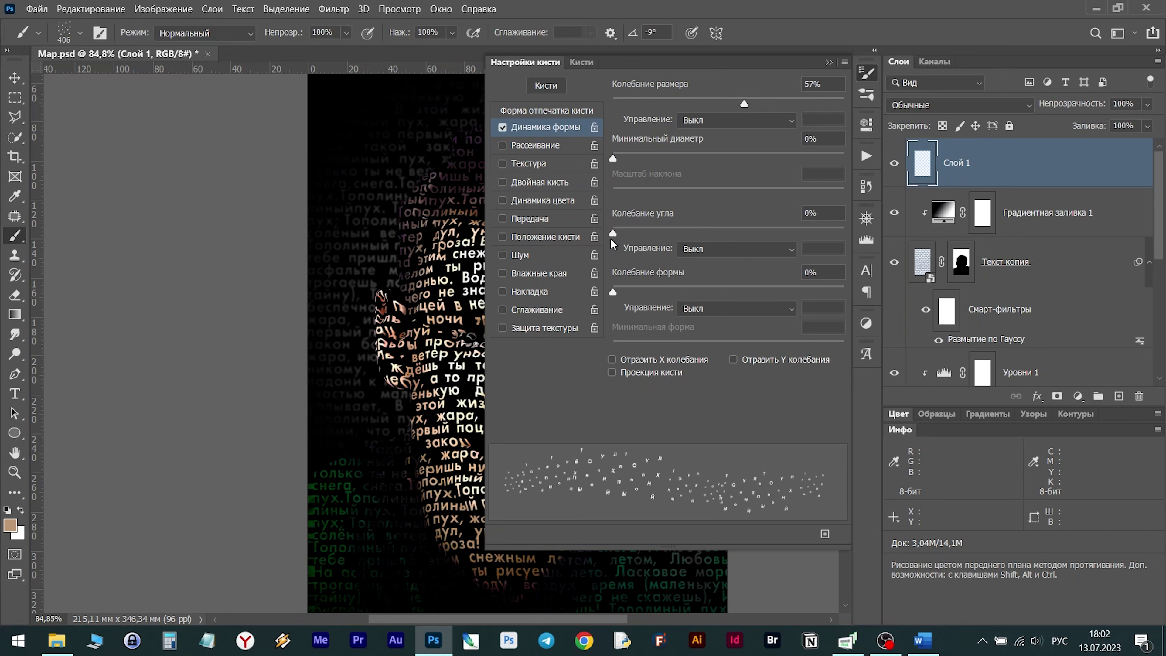
{"action": "left_click_drag", "start_coordinate": [613, 233], "coordinate": [730, 243]}
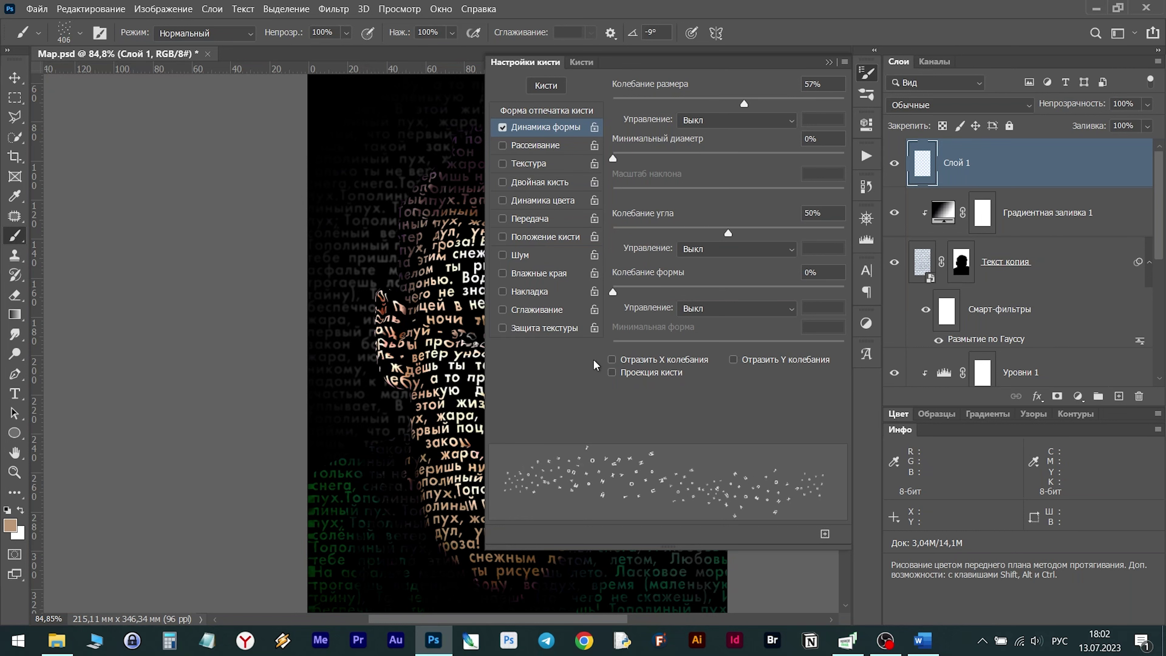
{"action": "left_click", "coordinate": [612, 360]}
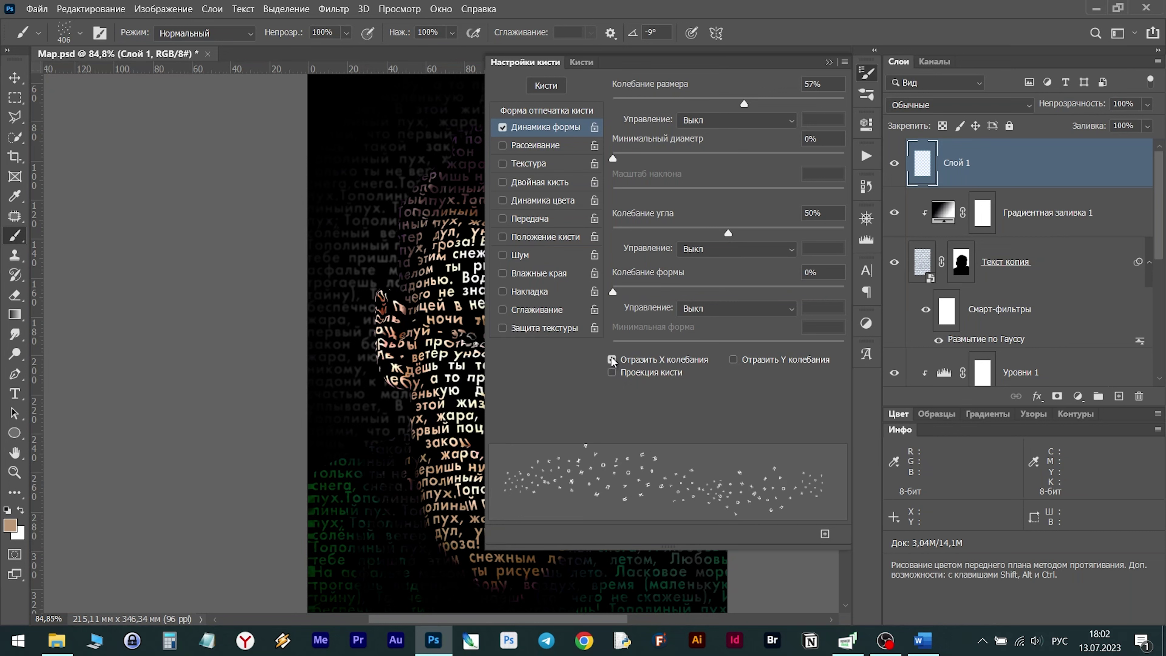
{"action": "left_click", "coordinate": [733, 360]}
Enable scattering for the letter brush, raise the scatter amount slightly, and close the brush settings.
{"action": "left_click", "coordinate": [523, 145]}
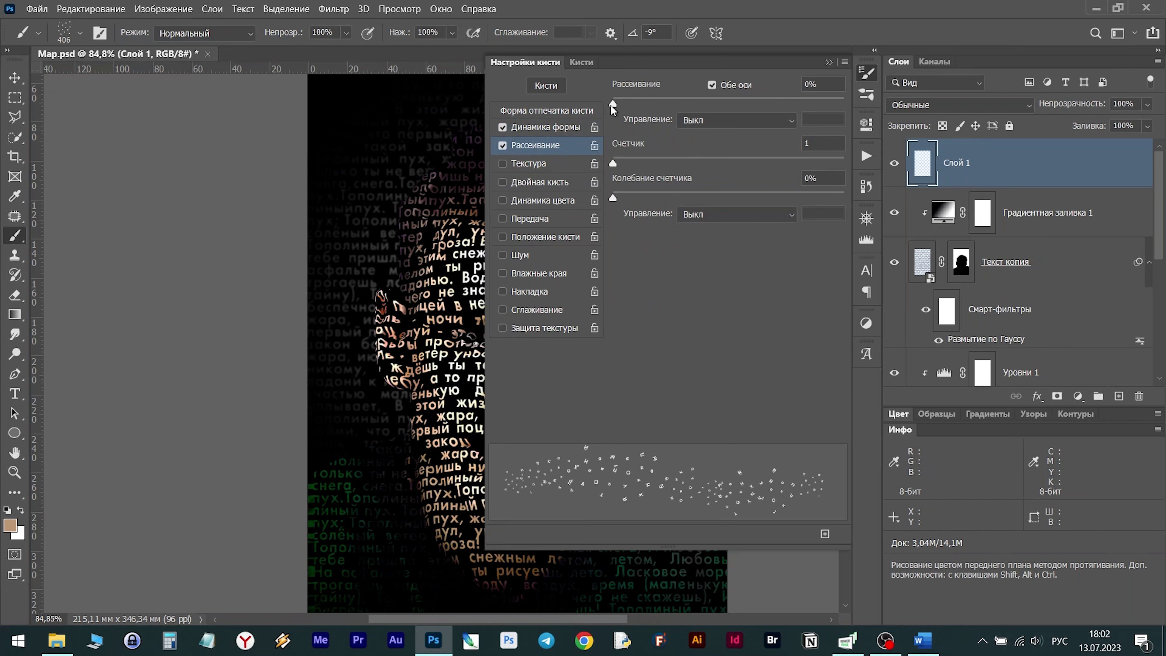
{"action": "mouse_move", "coordinate": [610, 106]}
{"action": "left_mouse_down"}
{"action": "mouse_move", "coordinate": [830, 98]}
{"action": "mouse_move", "coordinate": [638, 101]}
{"action": "left_mouse_up"}
{"action": "left_click", "coordinate": [828, 63]}
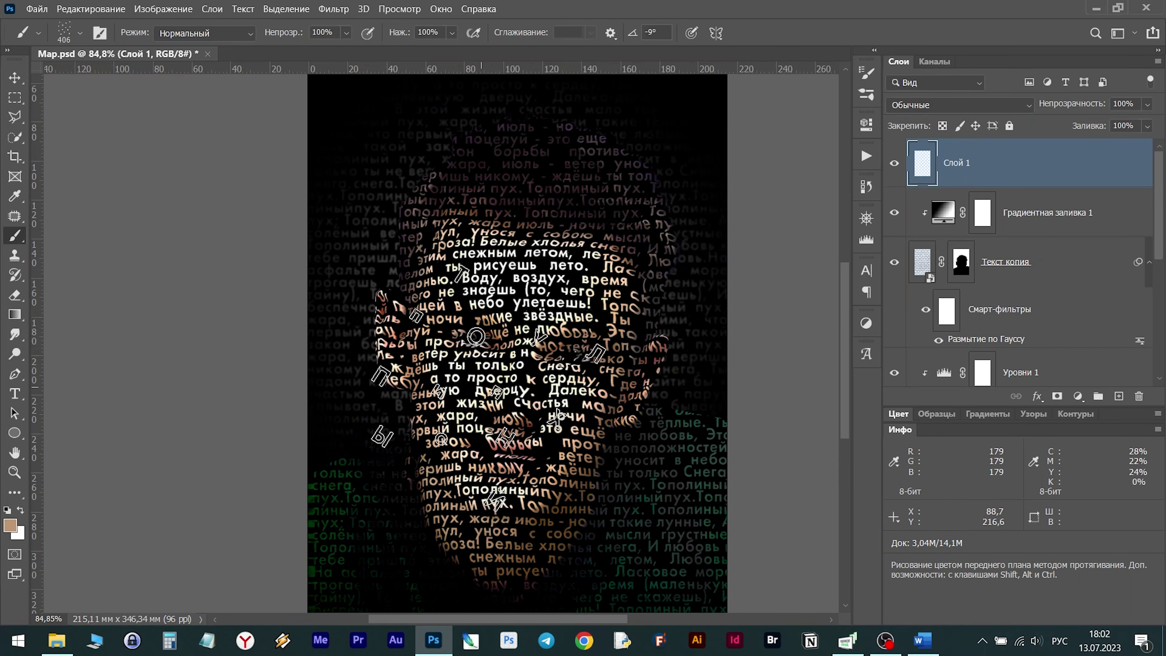
Reduce the letter brush size to 309 px.
{"action": "right_click", "coordinate": [483, 316]}
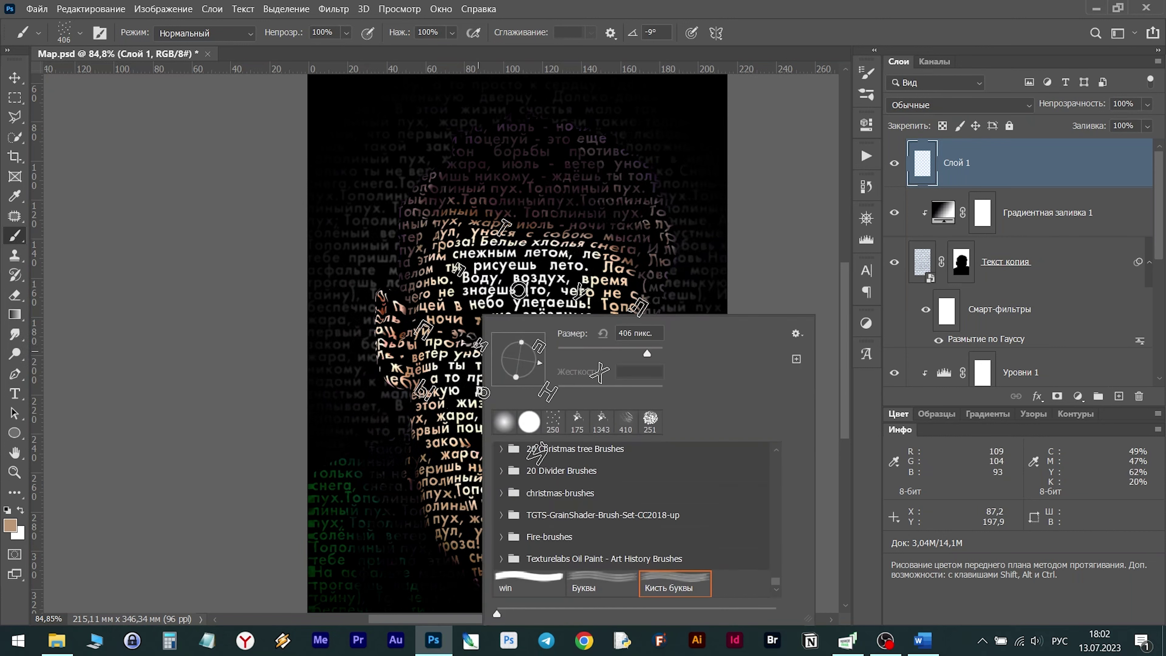
{"action": "left_click", "coordinate": [624, 353]}
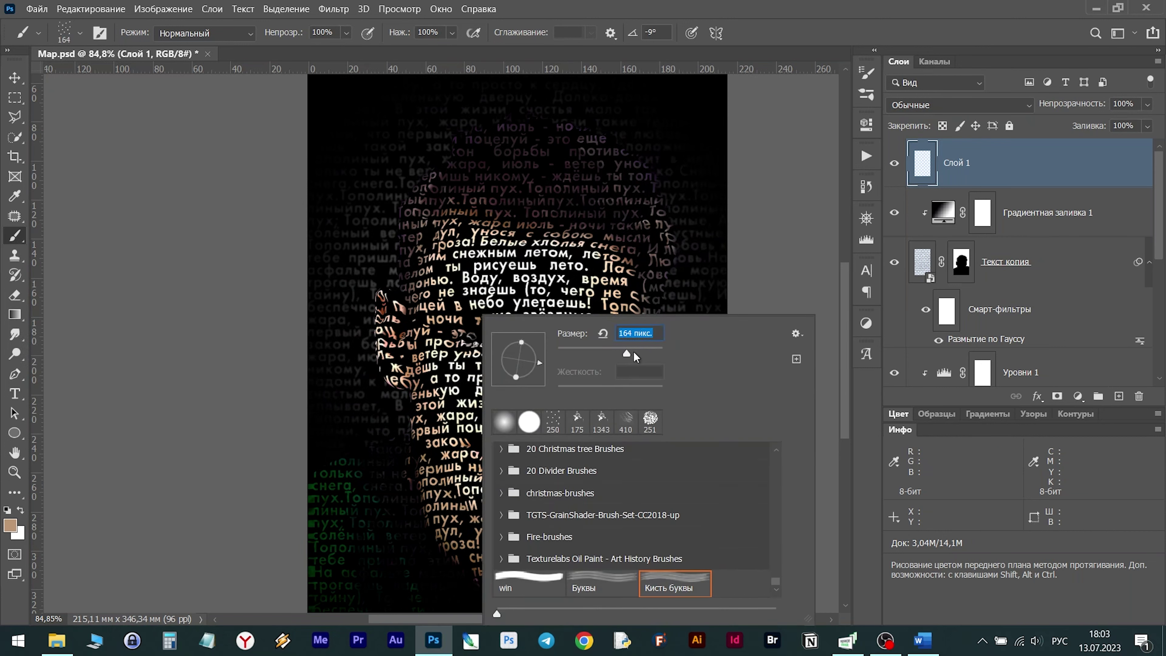
{"action": "left_click_drag", "start_coordinate": [635, 353], "coordinate": [659, 353]}
{"action": "left_click", "coordinate": [817, 18]}
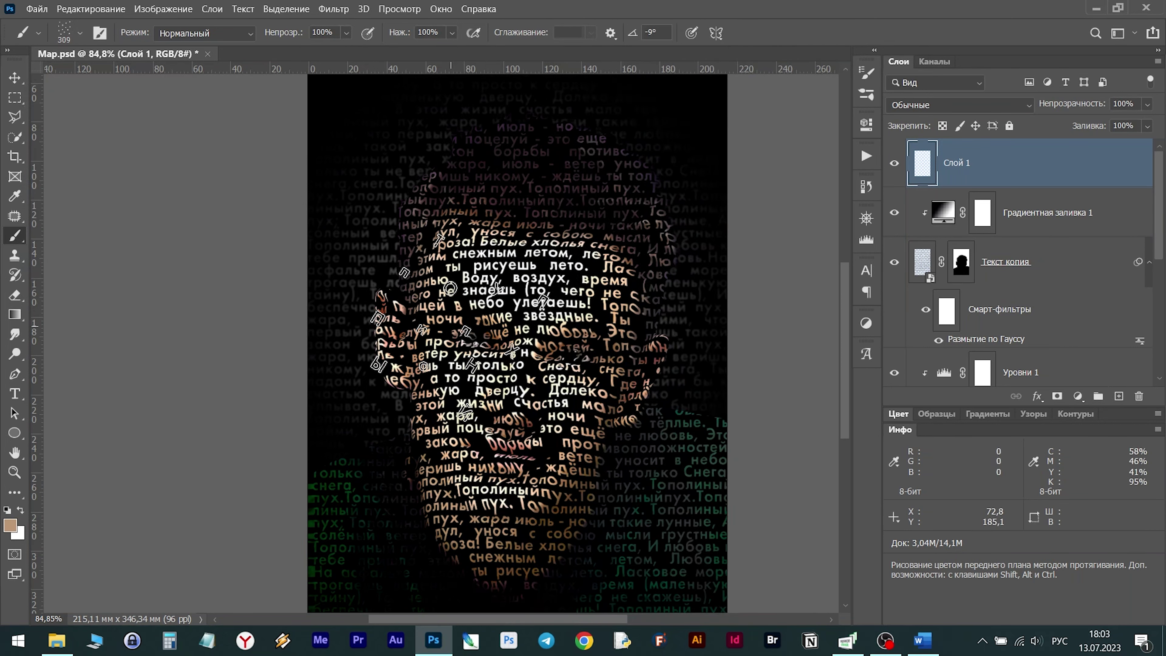
Sample a light skin tone from the face text and paint scattered letters along the left side of the head on the new layer.
{"action": "key", "text": "alt"}
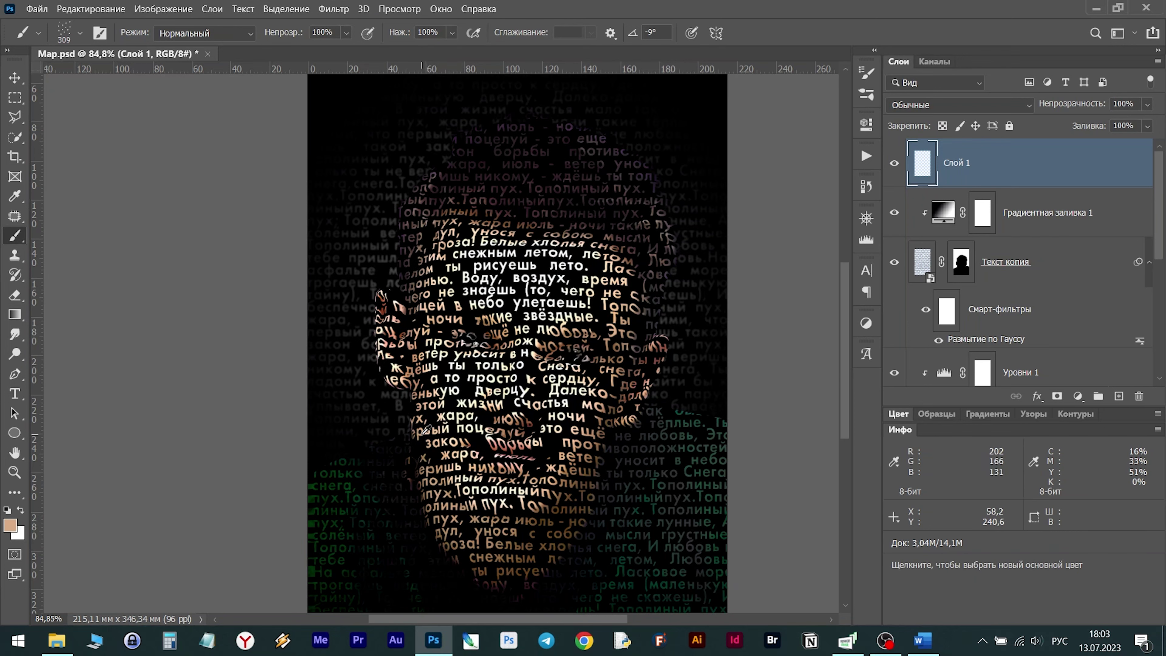
{"action": "scroll", "coordinate": [426, 429], "scroll_direction": "up", "scroll_amount": 10}
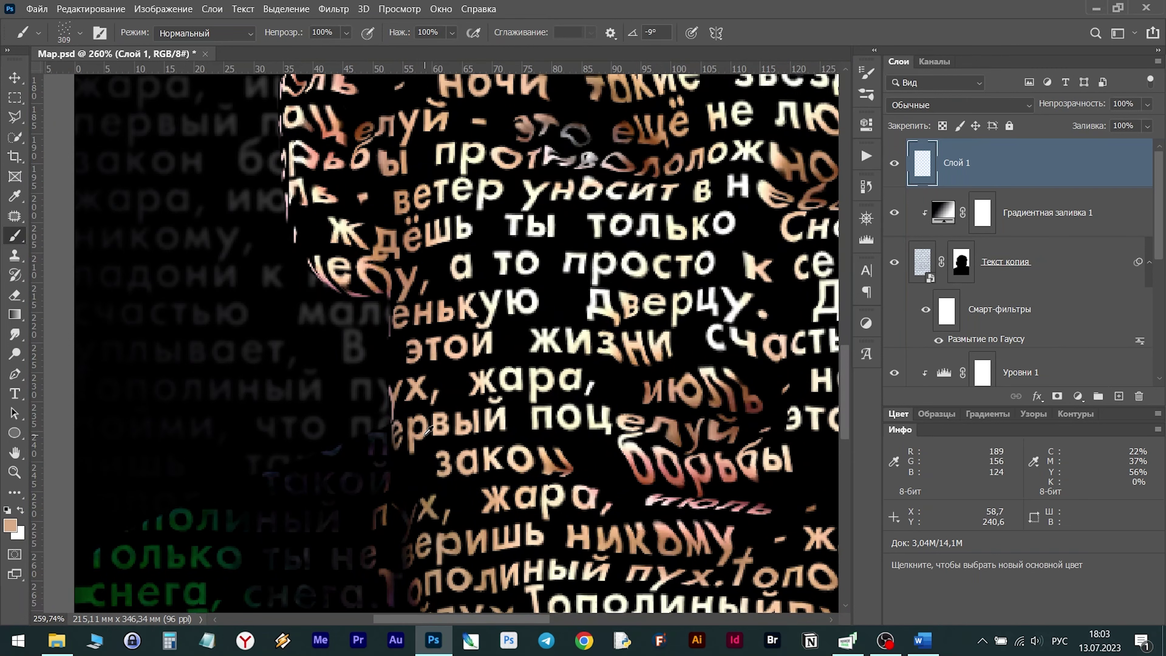
{"action": "scroll", "coordinate": [426, 430], "scroll_direction": "down", "scroll_amount": 8}
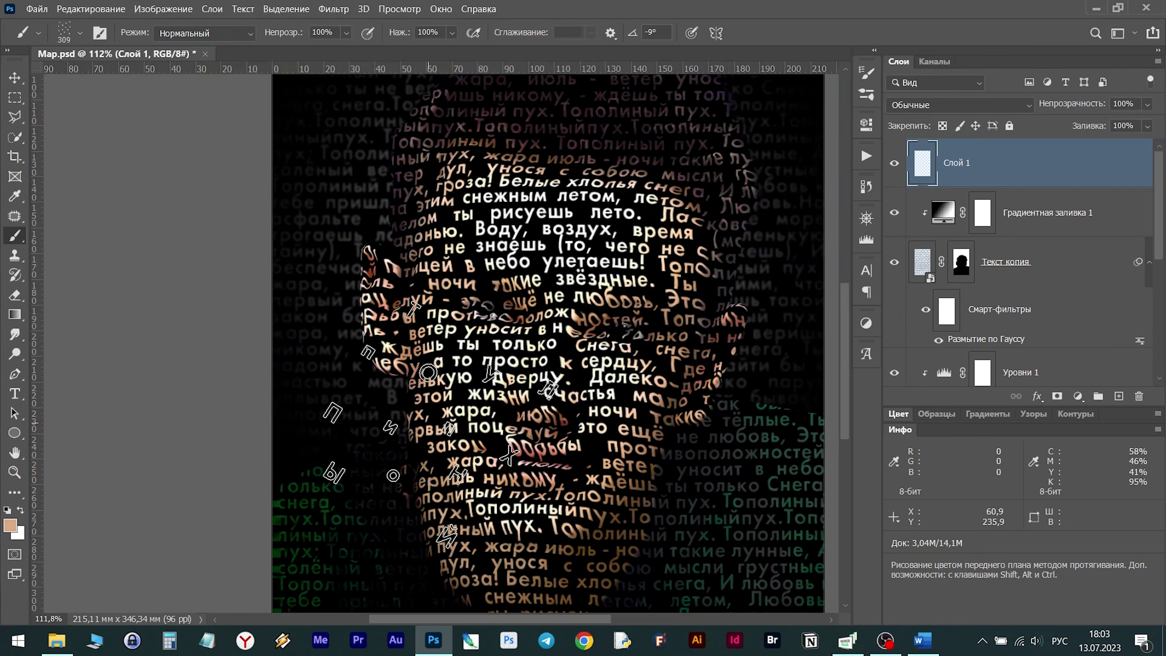
{"action": "mouse_move", "coordinate": [429, 423]}
{"action": "left_mouse_down"}
{"action": "mouse_move", "coordinate": [368, 274]}
{"action": "mouse_move", "coordinate": [459, 78]}
{"action": "mouse_move", "coordinate": [405, 334]}
{"action": "left_mouse_up"}
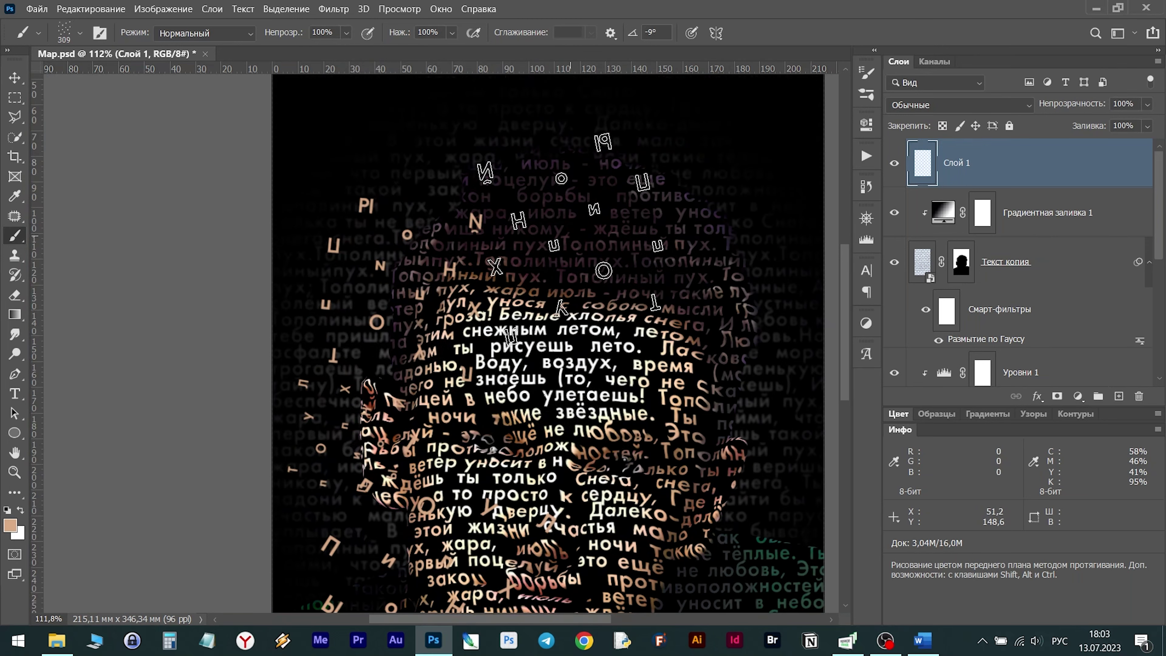
Sample a dark brown from the text near the hairline and paint scattered letters above the head and around its upper sides.
{"action": "left_click", "coordinate": [535, 285], "text": "alt"}
{"action": "left_click_drag", "start_coordinate": [515, 193], "coordinate": [602, 211]}
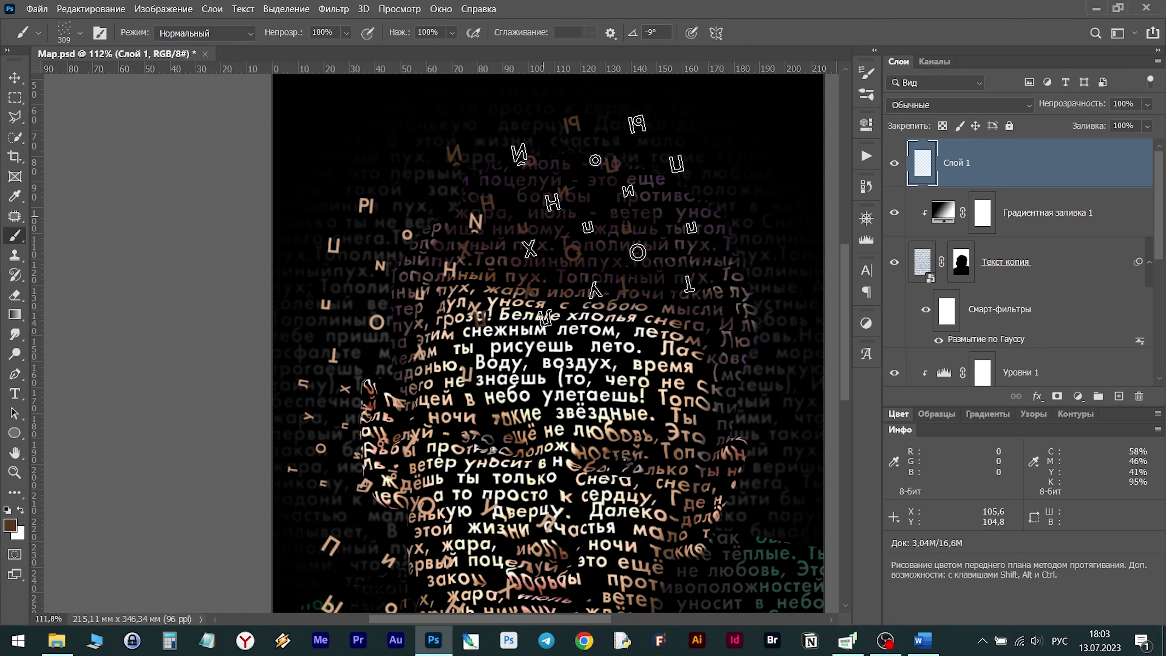
{"action": "scroll", "coordinate": [693, 252], "scroll_direction": "up", "scroll_amount": 2}
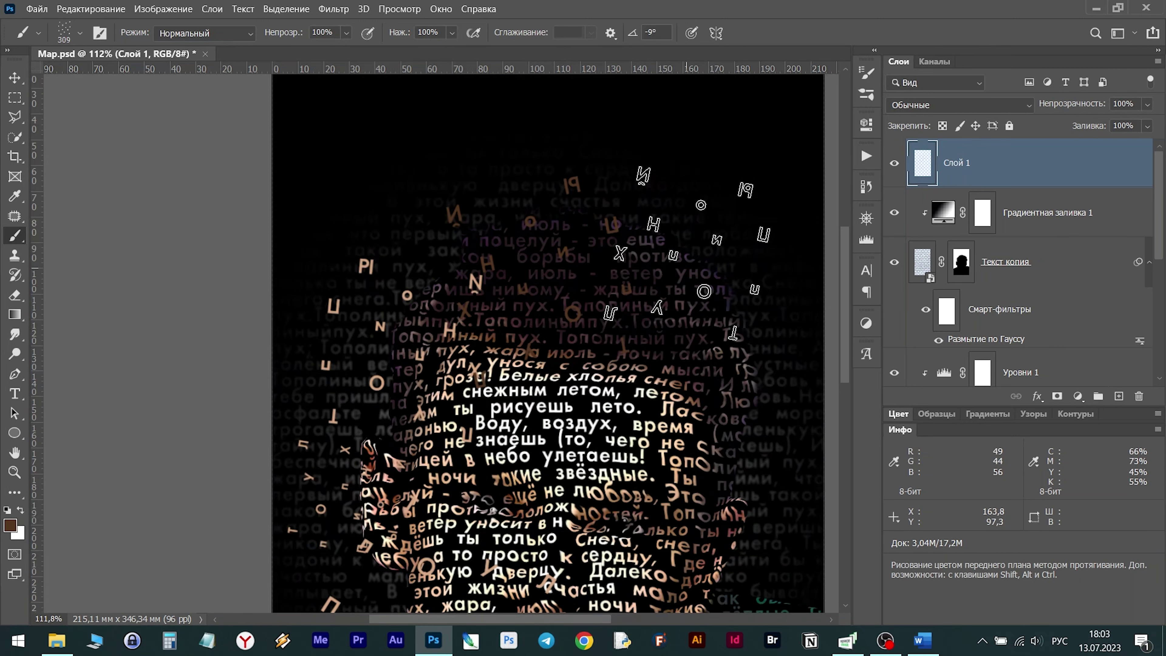
{"action": "left_click_drag", "start_coordinate": [701, 239], "coordinate": [629, 129]}
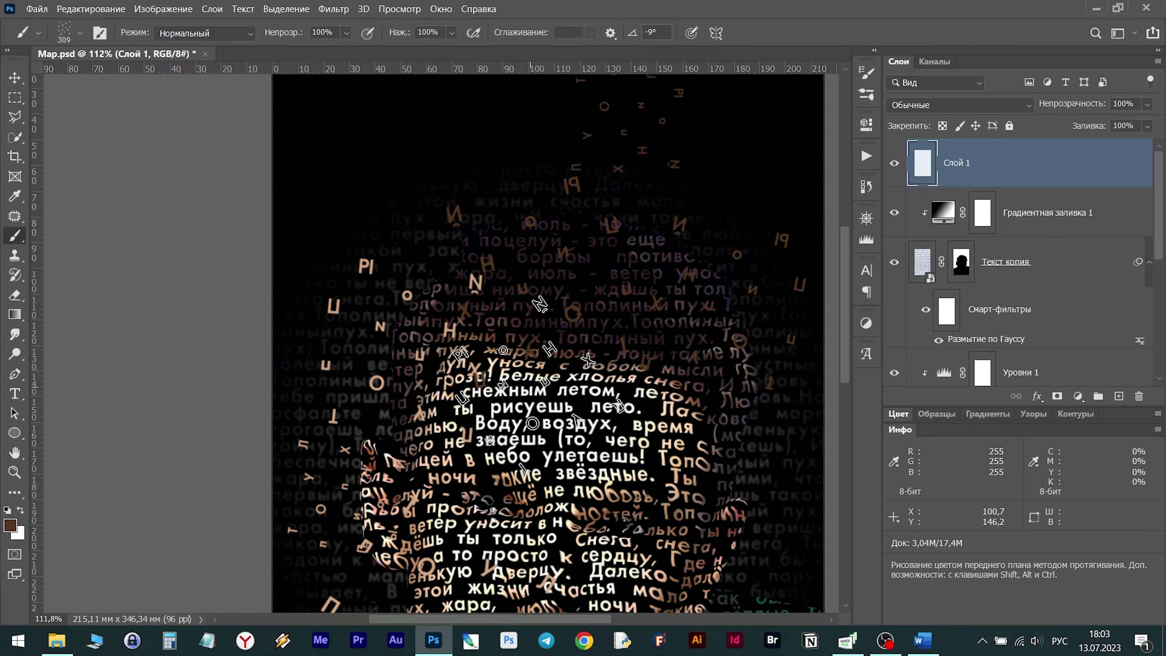
{"action": "left_click_drag", "start_coordinate": [404, 197], "coordinate": [395, 183]}
{"action": "scroll", "coordinate": [523, 393], "scroll_direction": "right", "scroll_amount": 5}
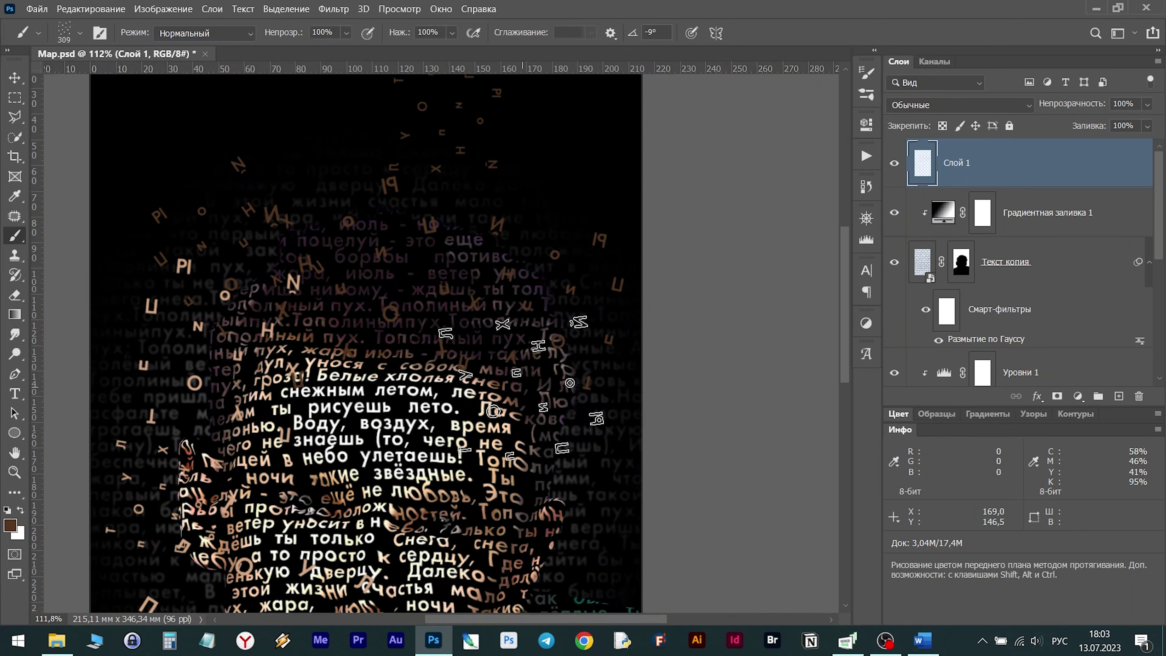
Sample a light cream tone from the face text and paint scattered letters along the right side of the face and below the chin.
{"action": "scroll", "coordinate": [521, 388], "scroll_direction": "down", "scroll_amount": 2}
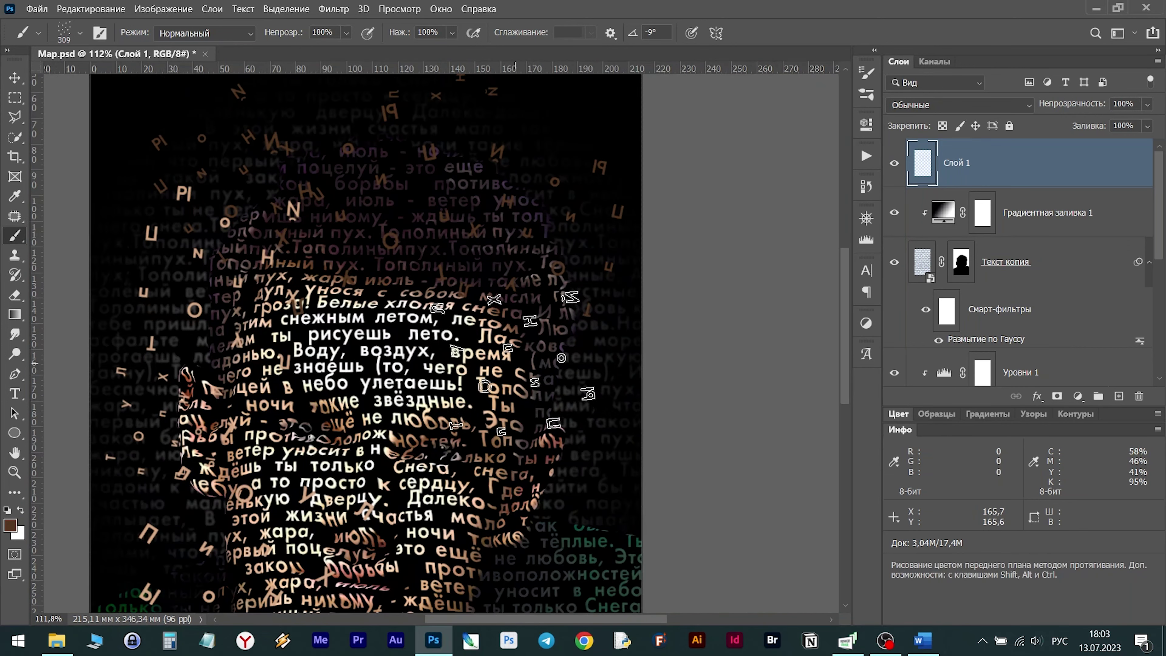
{"action": "left_click", "coordinate": [485, 376], "text": "alt"}
{"action": "scroll", "coordinate": [505, 459], "scroll_direction": "down", "scroll_amount": 4}
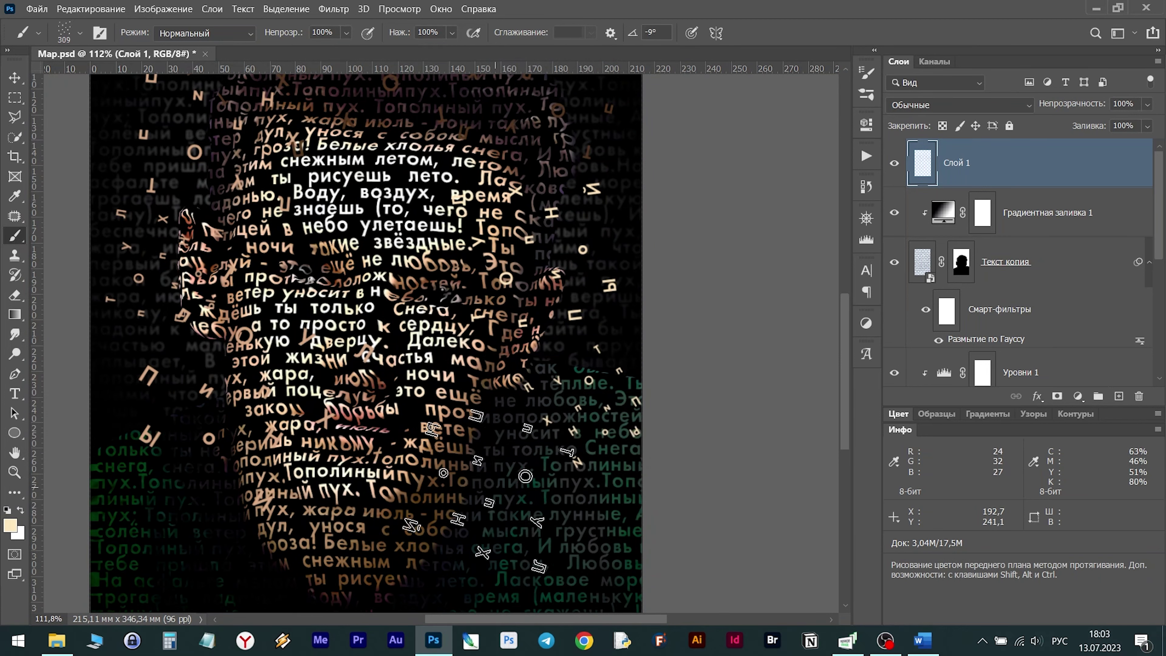
{"action": "left_click", "coordinate": [491, 489]}
{"action": "scroll", "coordinate": [492, 489], "scroll_direction": "down", "scroll_amount": 2}
{"action": "left_click_drag", "start_coordinate": [459, 460], "coordinate": [312, 556]}
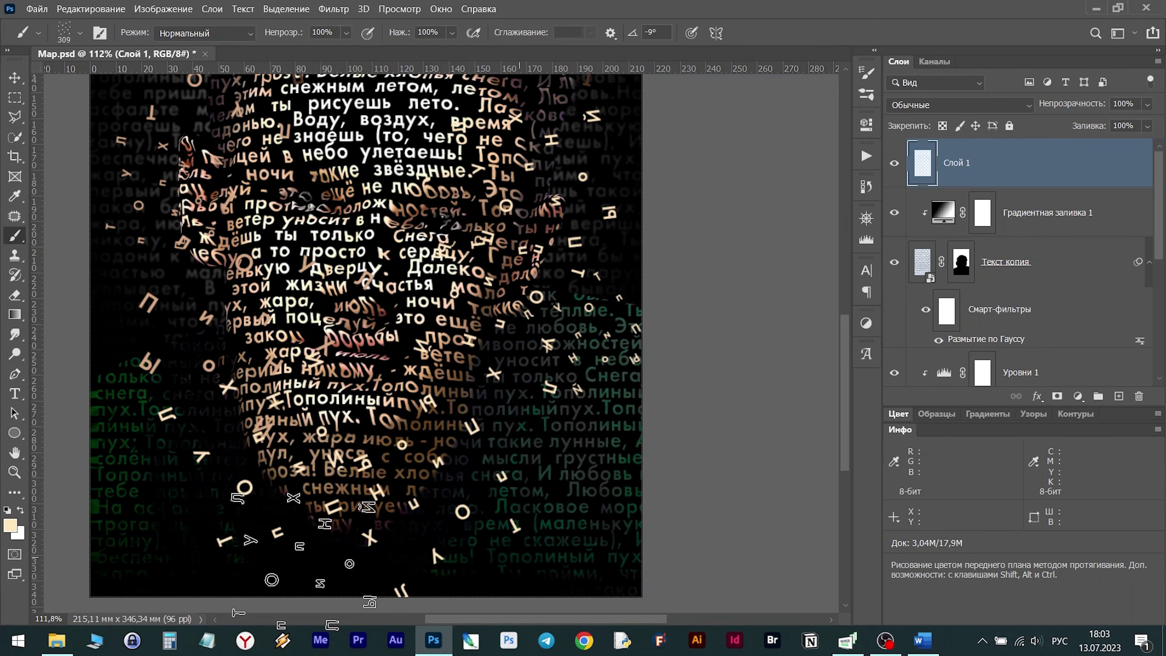
{"action": "scroll", "coordinate": [574, 480], "scroll_direction": "down", "scroll_amount": 2}
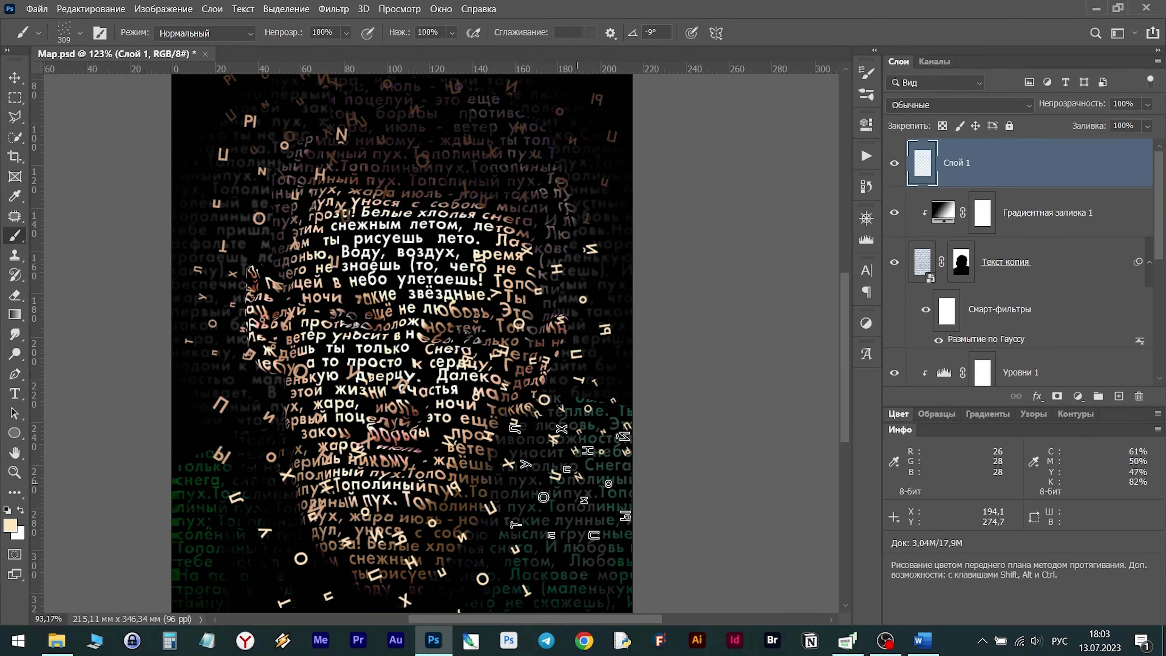
Erase surplus scattered letters on both sides of the head and around the chin with the Eraser.
{"action": "scroll", "coordinate": [532, 476], "scroll_direction": "down", "scroll_amount": 2}
{"action": "key", "text": "e"}
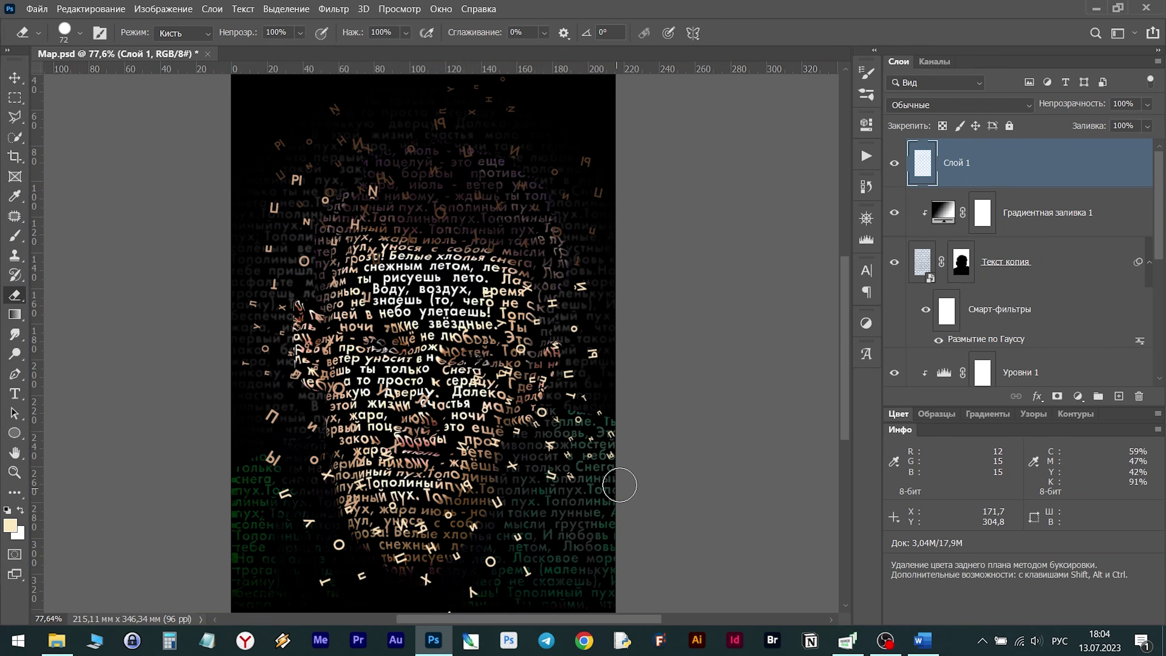
{"action": "scroll", "coordinate": [620, 485], "scroll_direction": "down", "scroll_amount": 2}
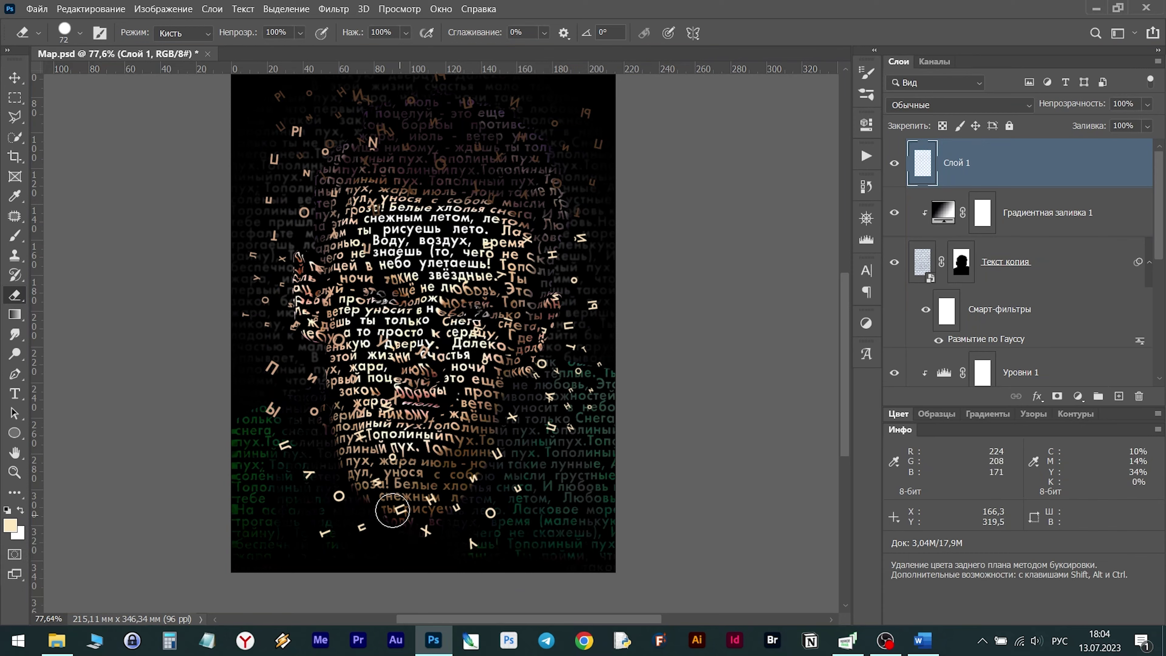
{"action": "scroll", "coordinate": [299, 161], "scroll_direction": "up", "scroll_amount": 1}
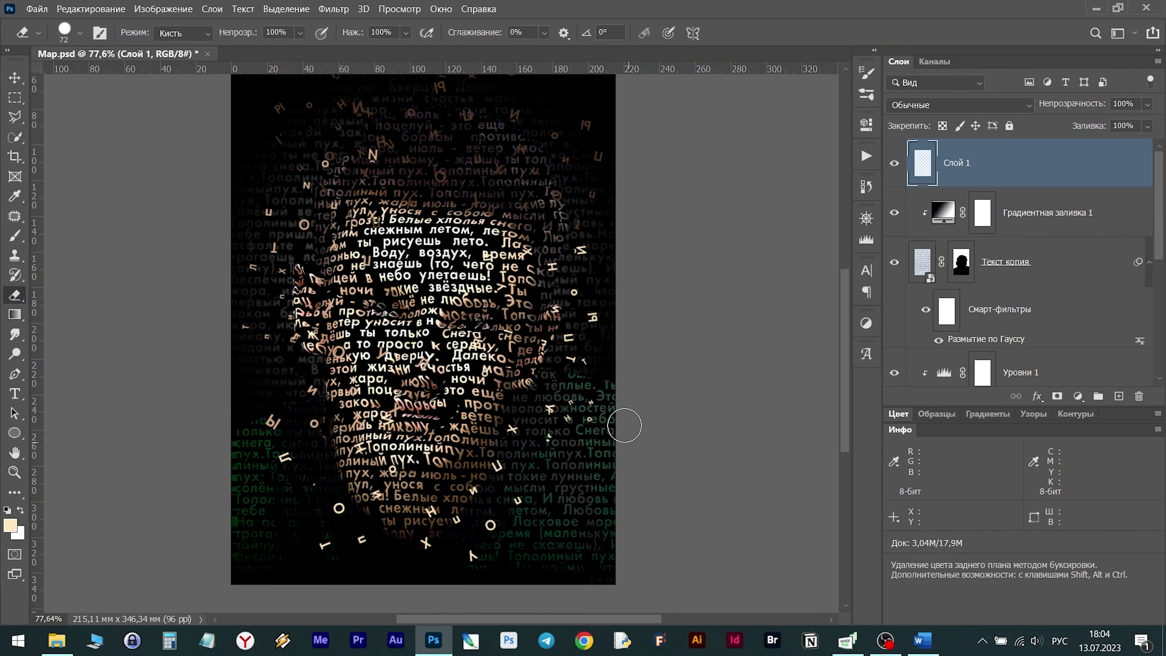
{"action": "scroll", "coordinate": [584, 588], "scroll_direction": "down", "scroll_amount": 1}
{"action": "scroll", "coordinate": [611, 388], "scroll_direction": "down", "scroll_amount": 1}
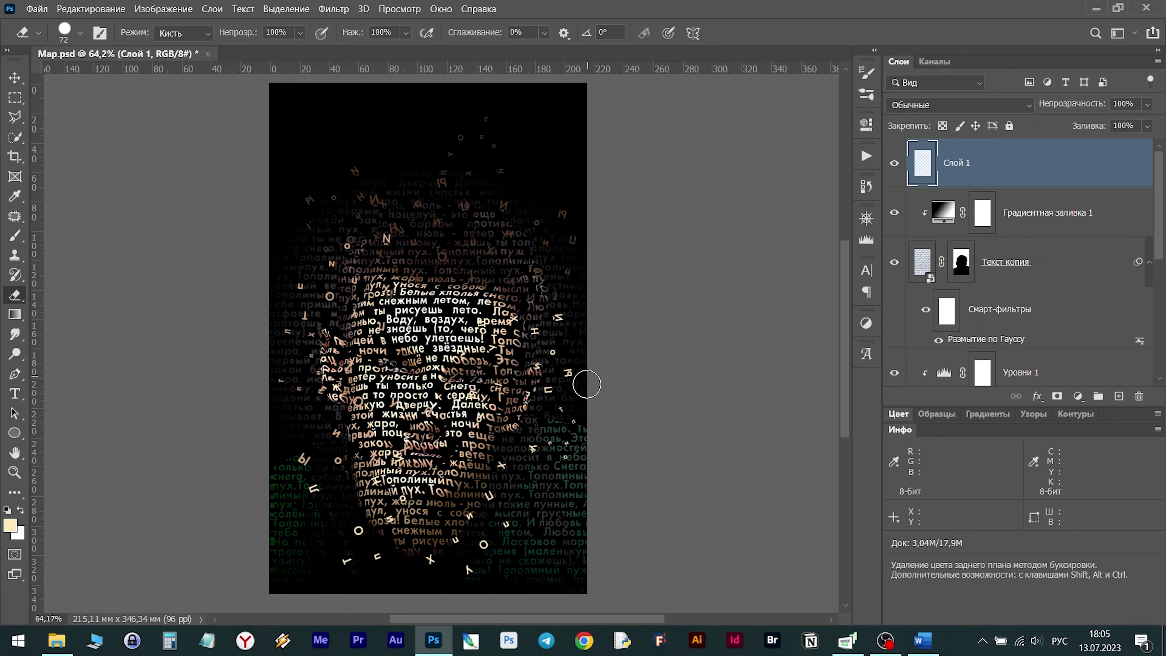
{"action": "scroll", "coordinate": [400, 380], "scroll_direction": "up", "scroll_amount": 2}
{"action": "scroll", "coordinate": [397, 372], "scroll_direction": "down", "scroll_amount": 4}
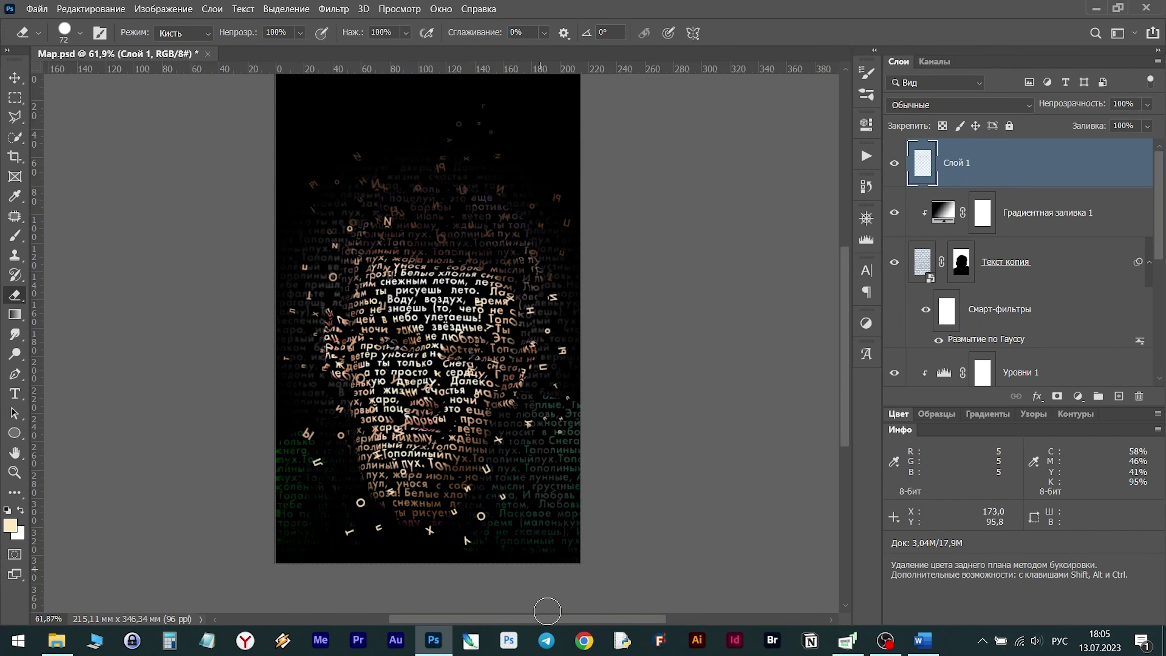
{"action": "scroll", "coordinate": [444, 449], "scroll_direction": "up", "scroll_amount": 2}
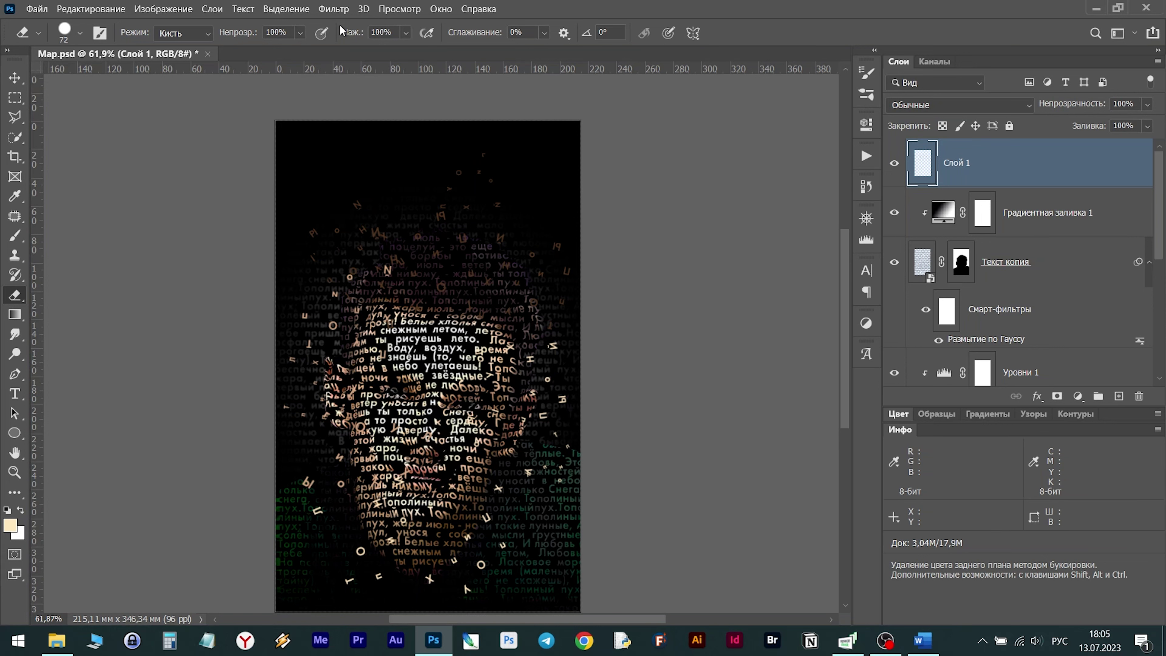
Apply a Motion Blur filter to the scattered-letter layer with an angle of -42° and a distance of 5 pixels.
{"action": "left_click", "coordinate": [338, 10]}
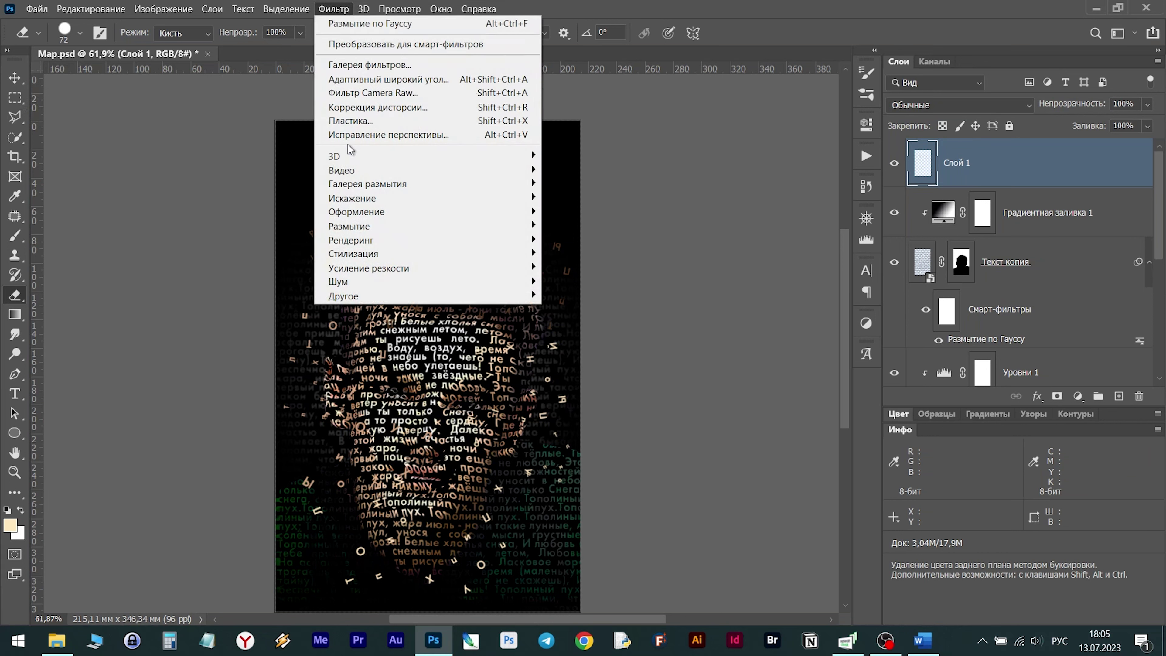
{"action": "mouse_move", "coordinate": [360, 226]}
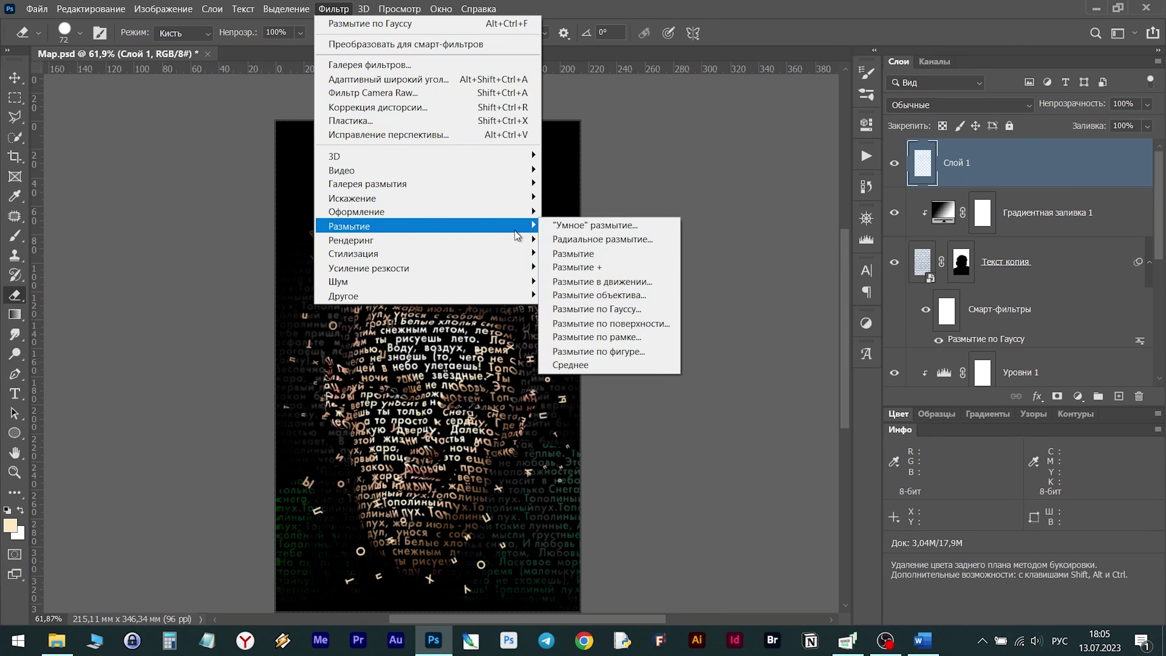
{"action": "left_click", "coordinate": [581, 283]}
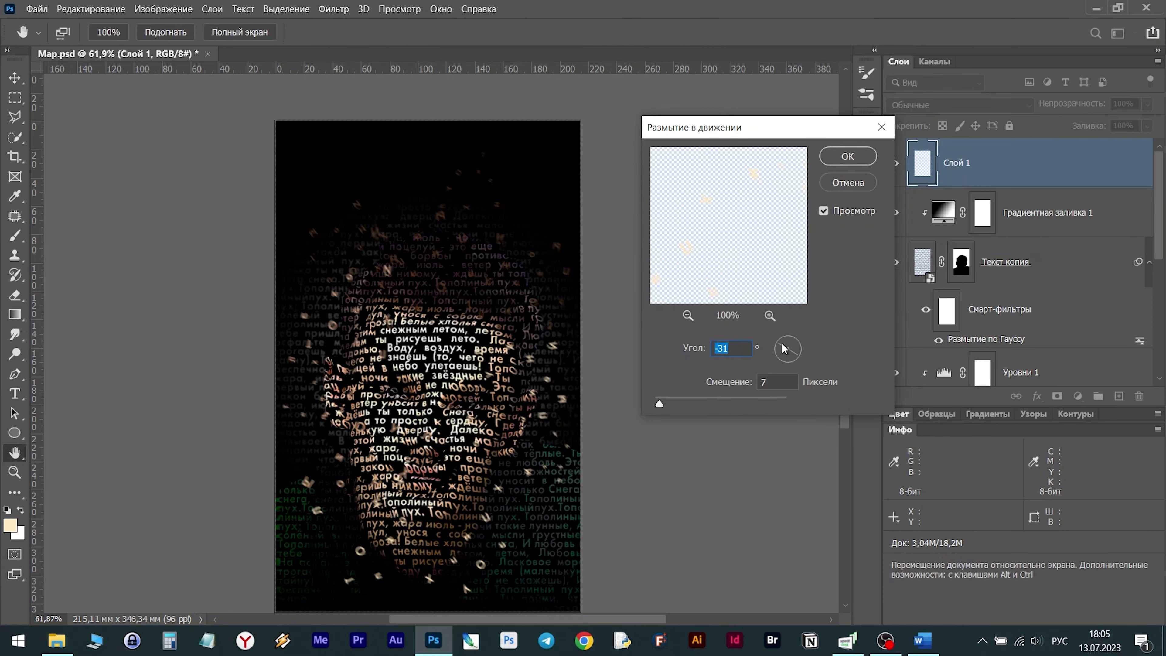
{"action": "left_click", "coordinate": [796, 360]}
{"action": "left_click_drag", "start_coordinate": [796, 359], "coordinate": [800, 357]}
{"action": "left_click", "coordinate": [795, 358]}
{"action": "left_click", "coordinate": [796, 356]}
{"action": "left_click_drag", "start_coordinate": [662, 401], "coordinate": [659, 401]}
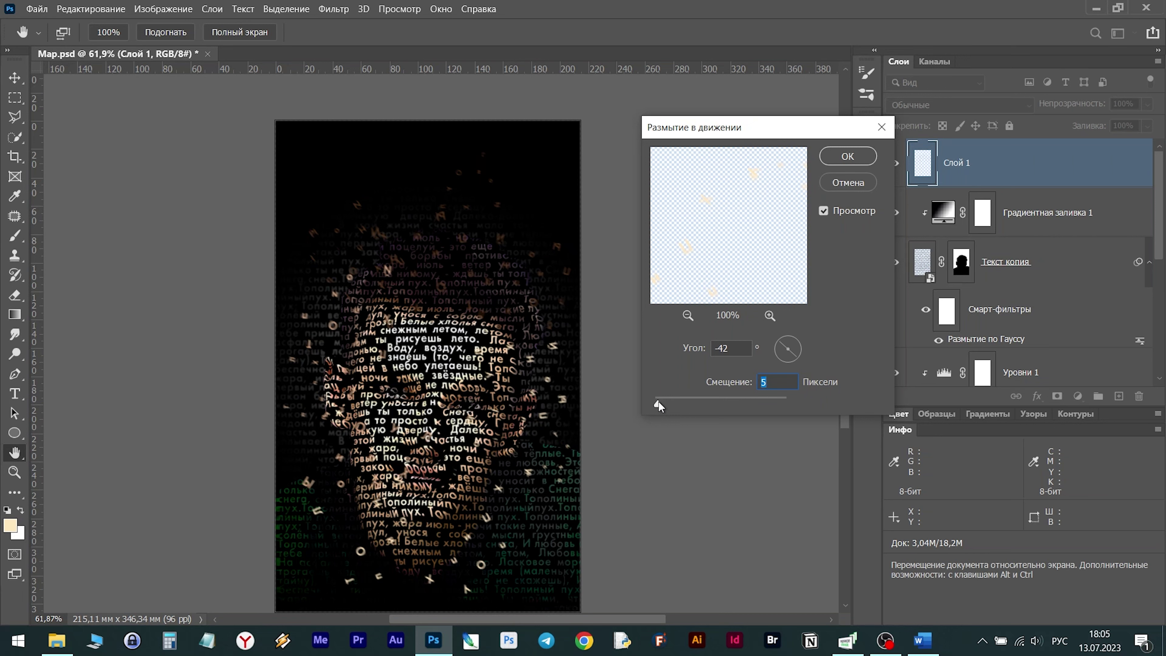
{"action": "left_click", "coordinate": [847, 156]}
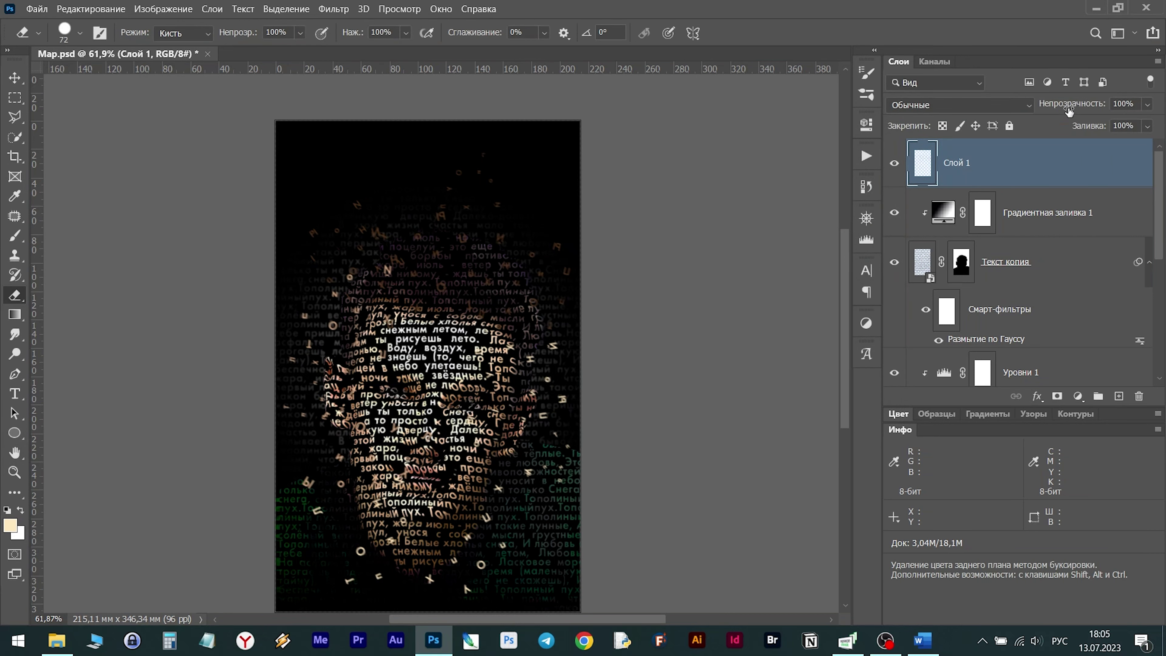
Lower the scattered-letter layer's opacity to 51%.
{"action": "left_click_drag", "start_coordinate": [1073, 105], "coordinate": [1035, 107]}
{"action": "scroll", "coordinate": [542, 413], "scroll_direction": "down", "scroll_amount": 2}
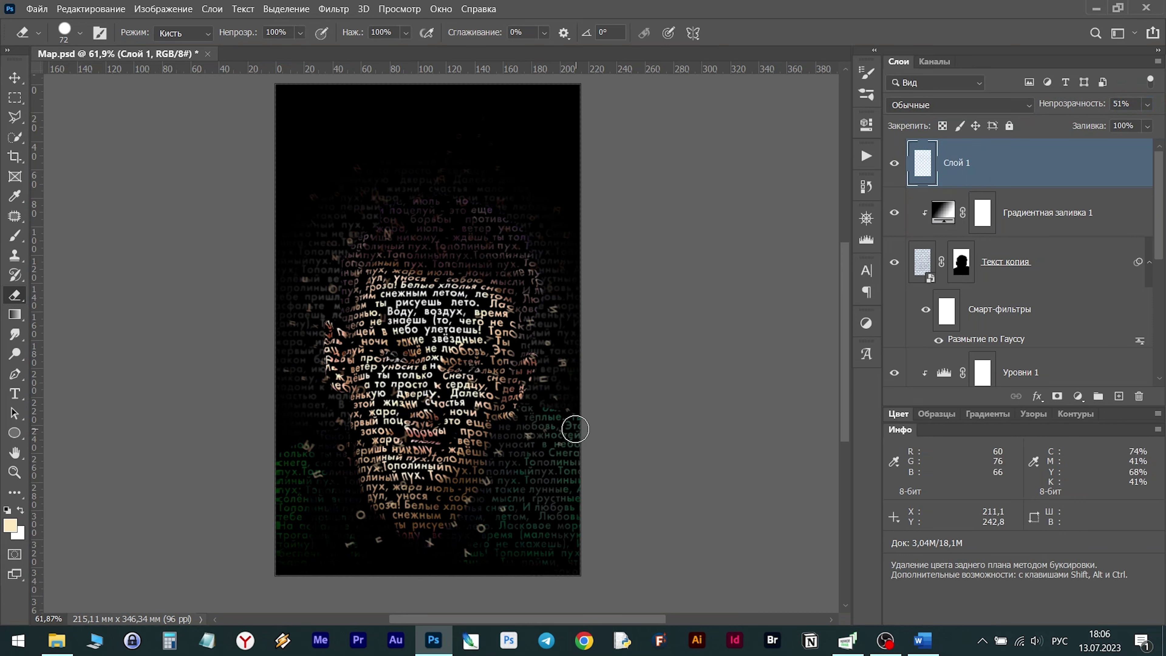
{"action": "scroll", "coordinate": [575, 429], "scroll_direction": "up", "scroll_amount": 1}
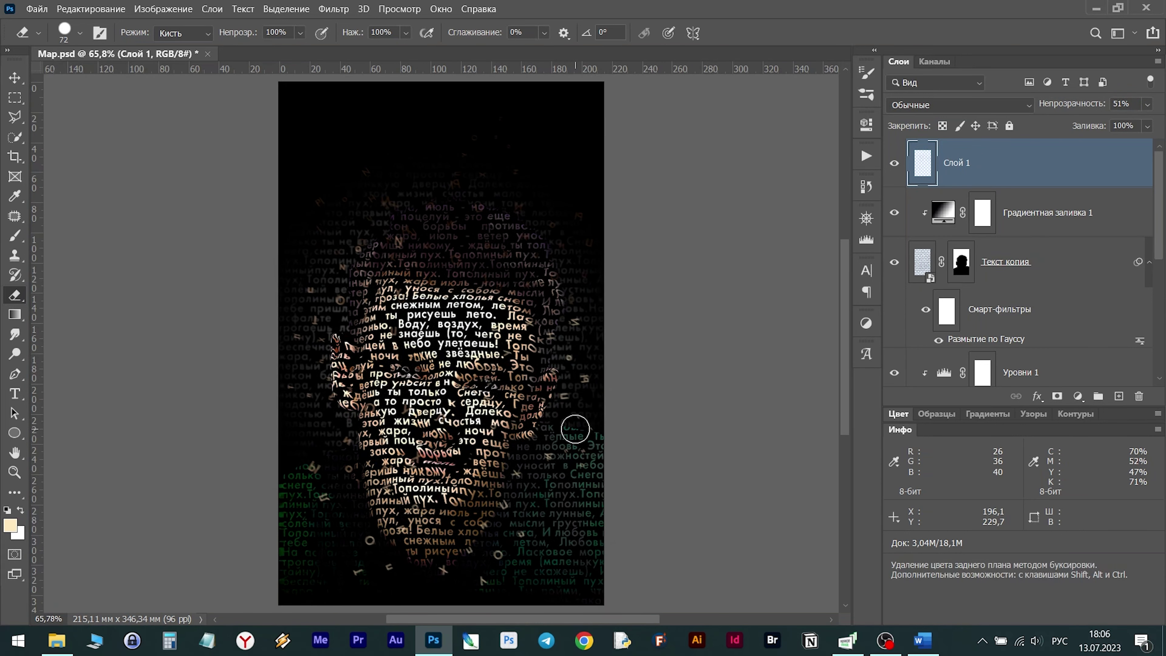